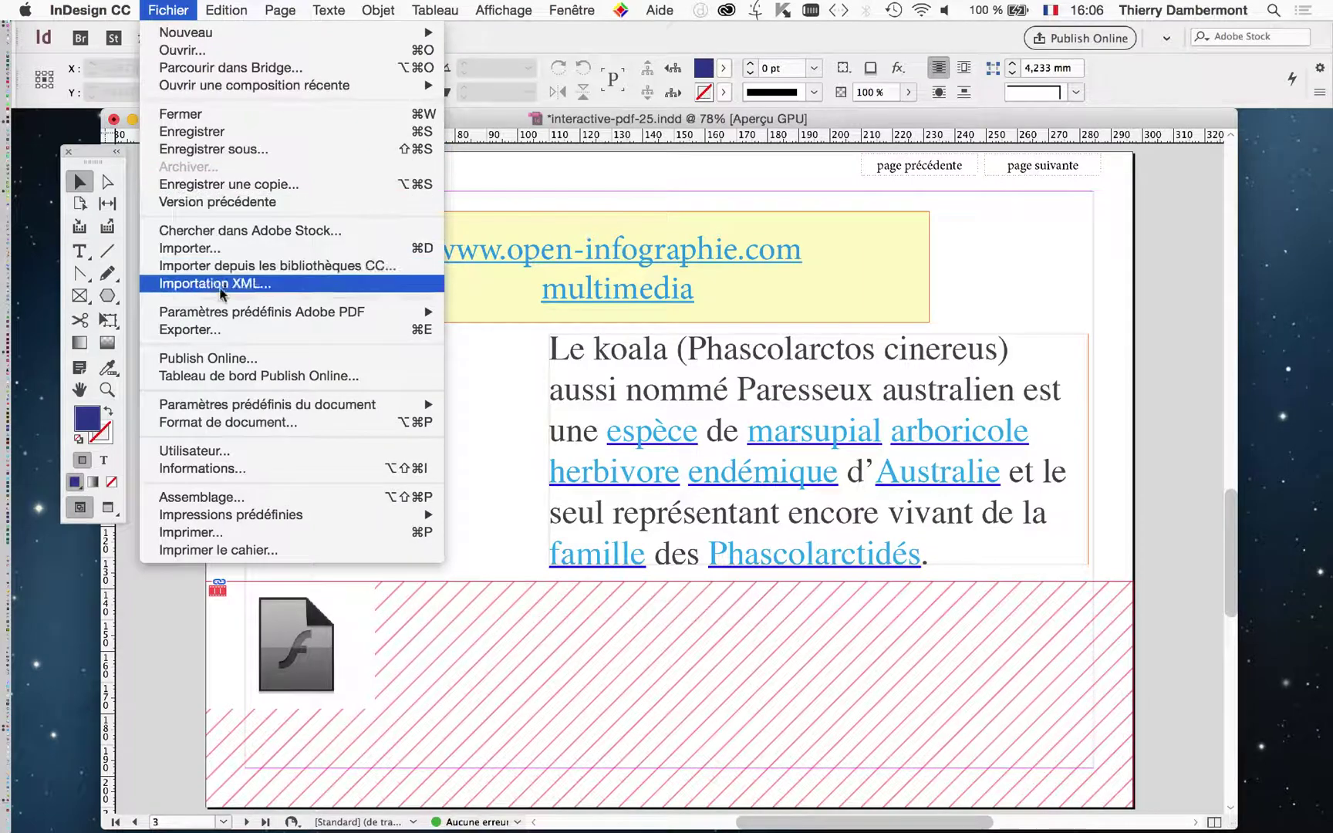
Step: Open the interactive PDF export options for interactive-pdf-25.pdf, replacing the existing file, and examine the view and page layout choices
left_click(190, 329)
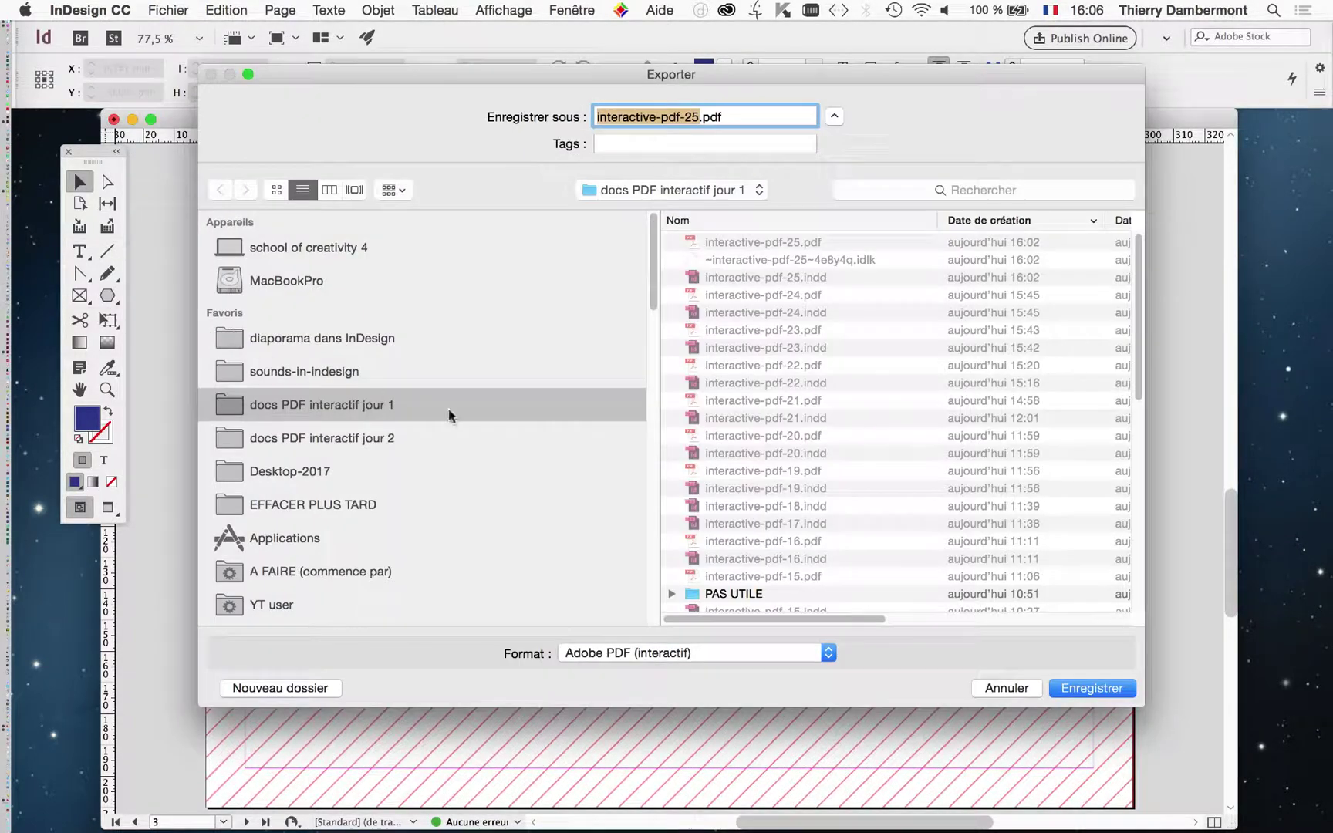
left_click(1050, 685)
left_click(780, 357)
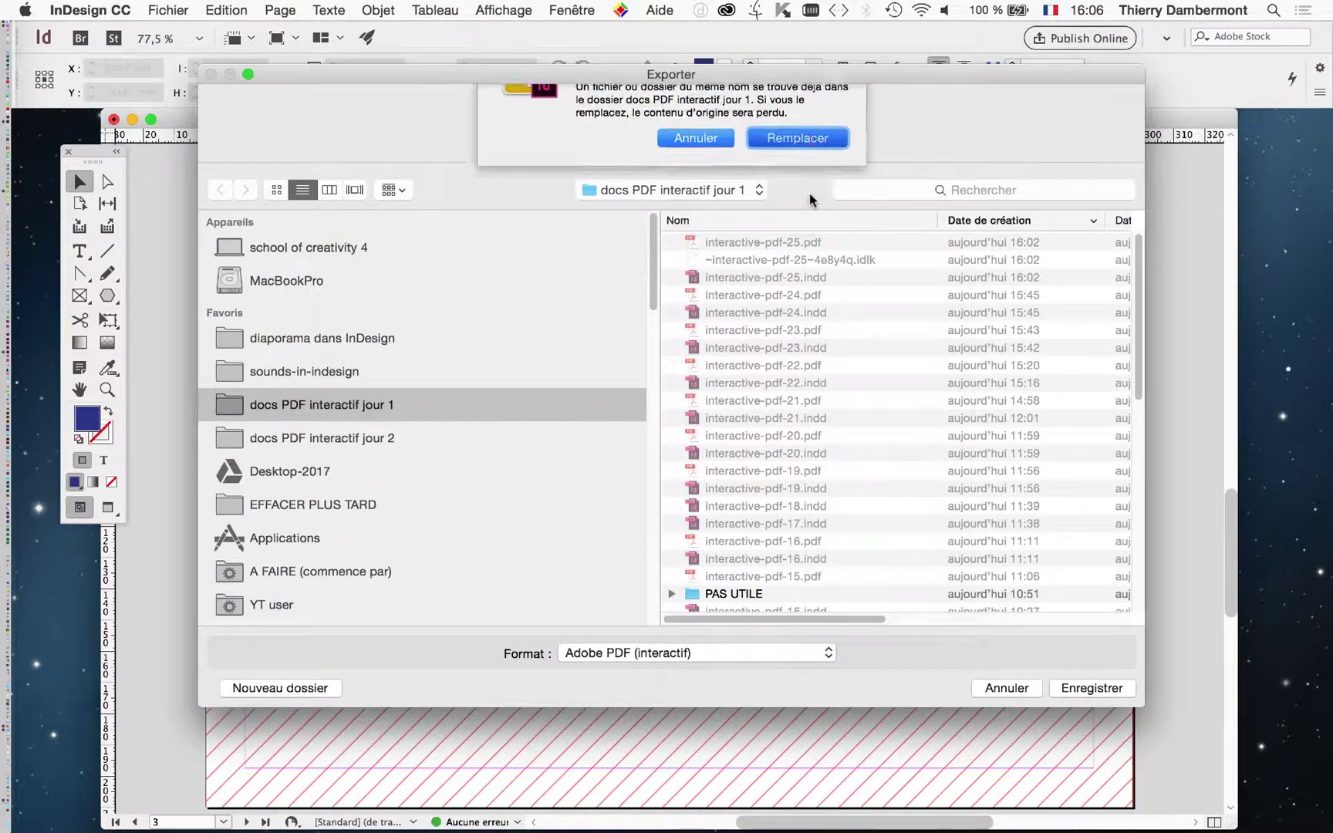
left_click_drag(695, 231, 483, 189)
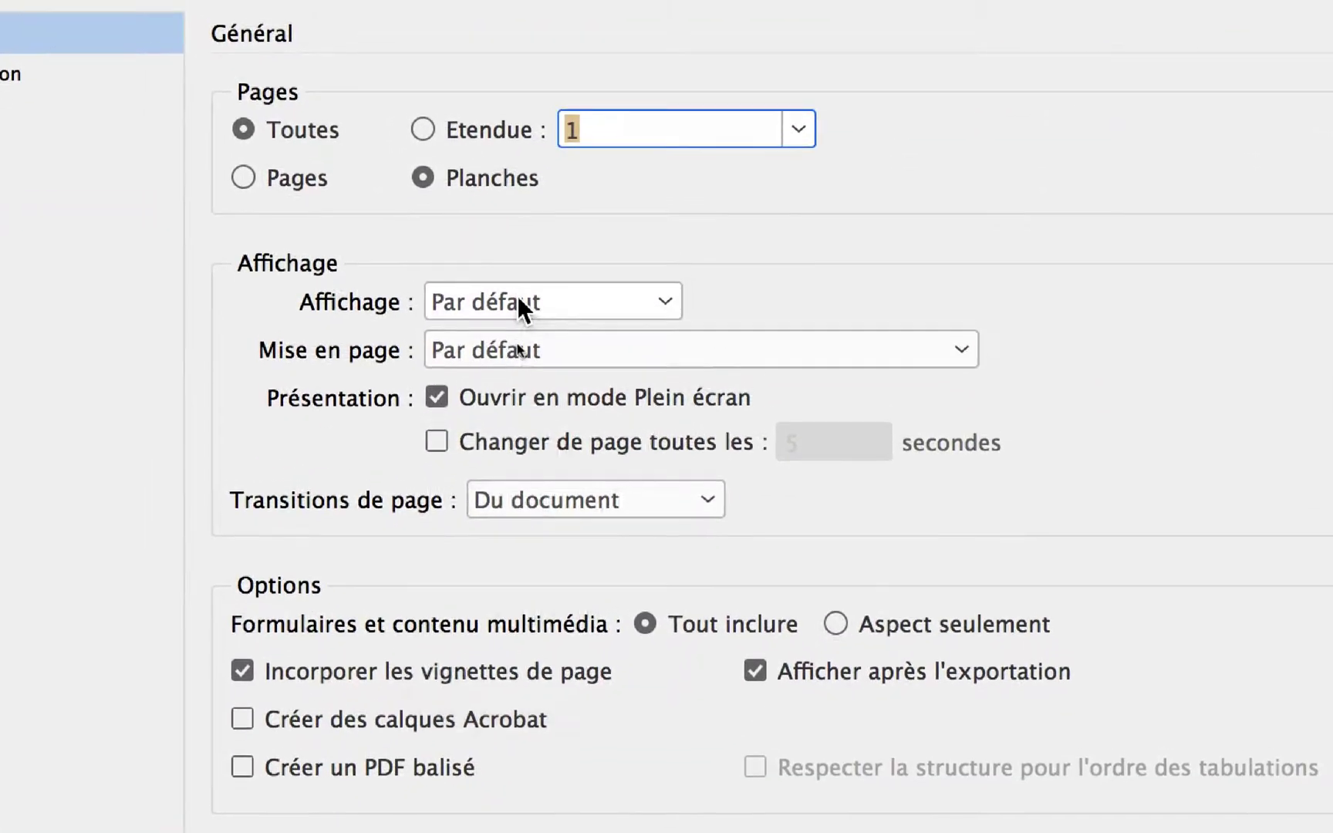
left_click(512, 496)
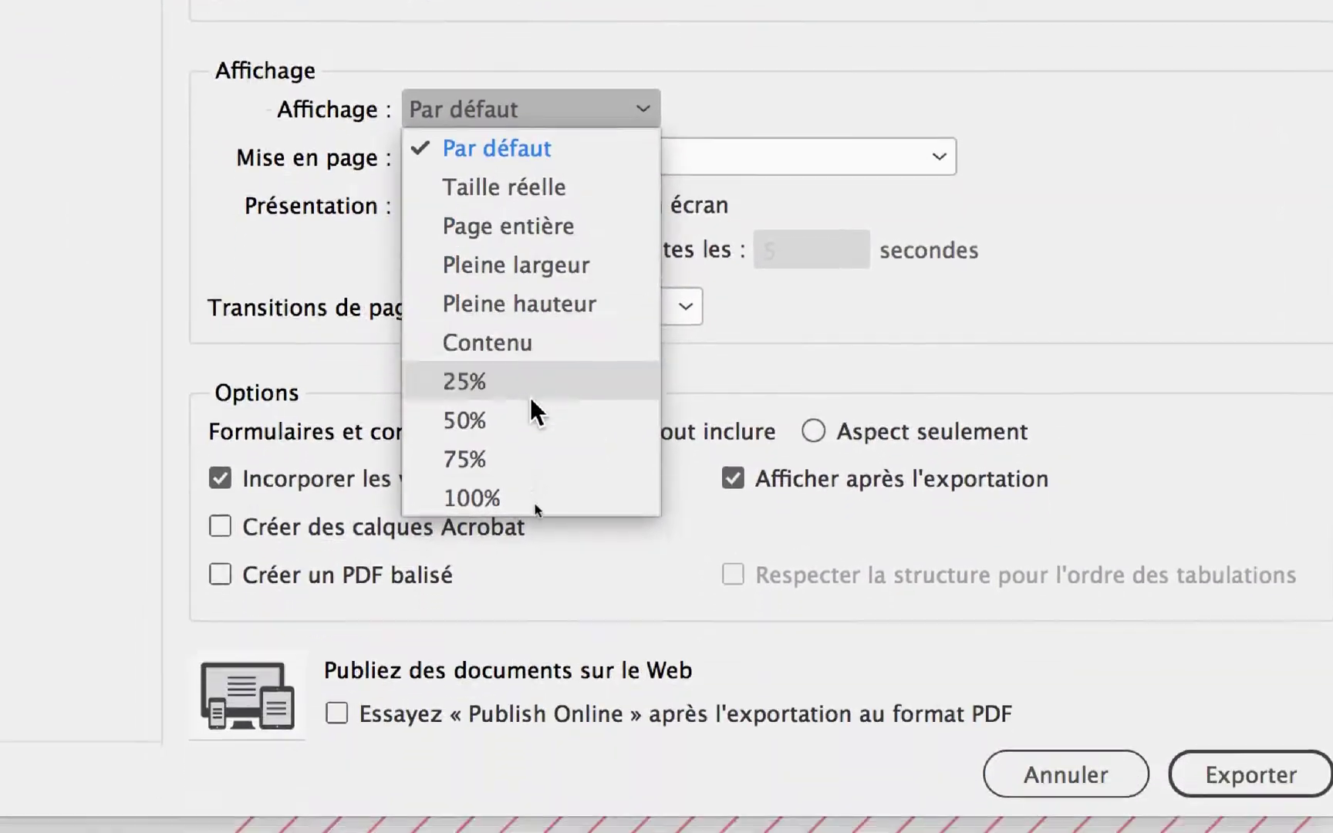
left_click(689, 96)
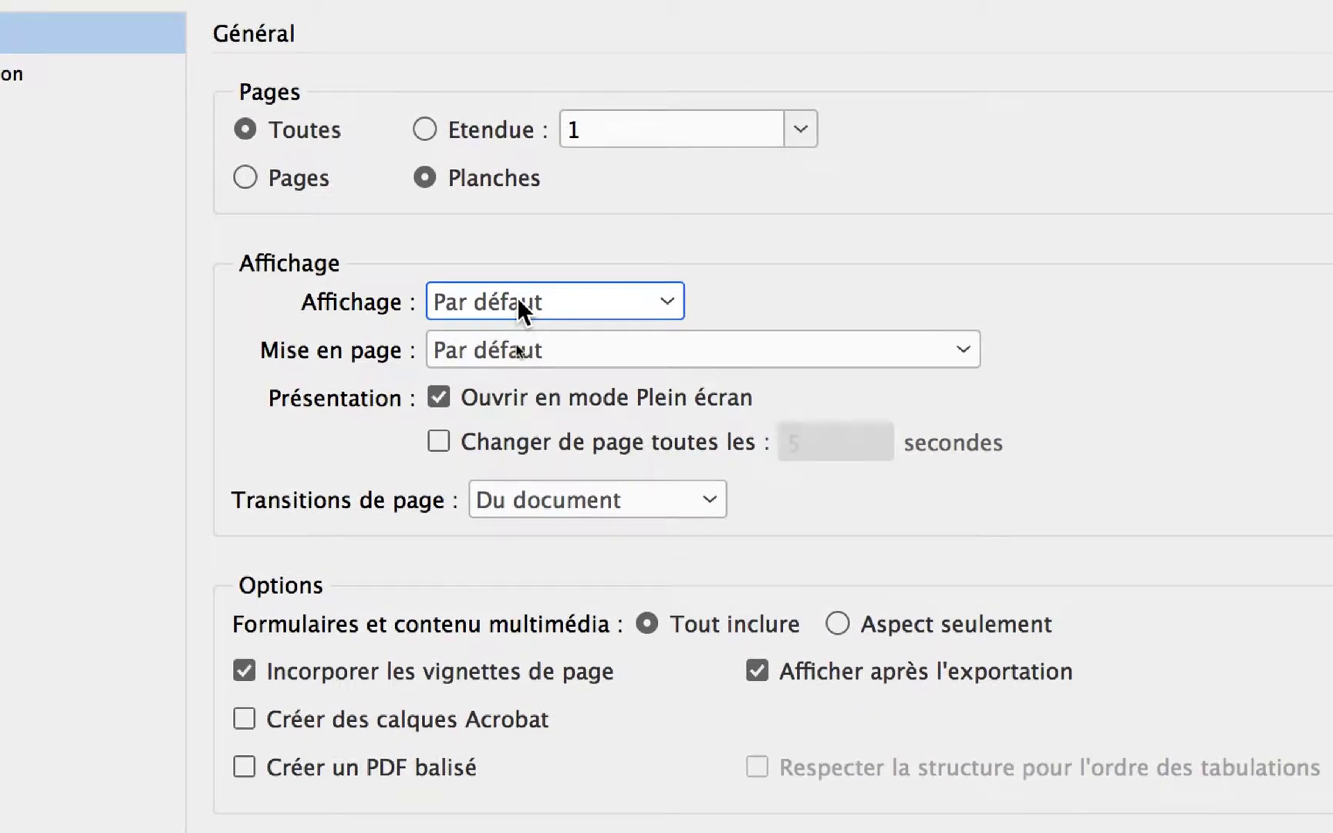
left_click(496, 350)
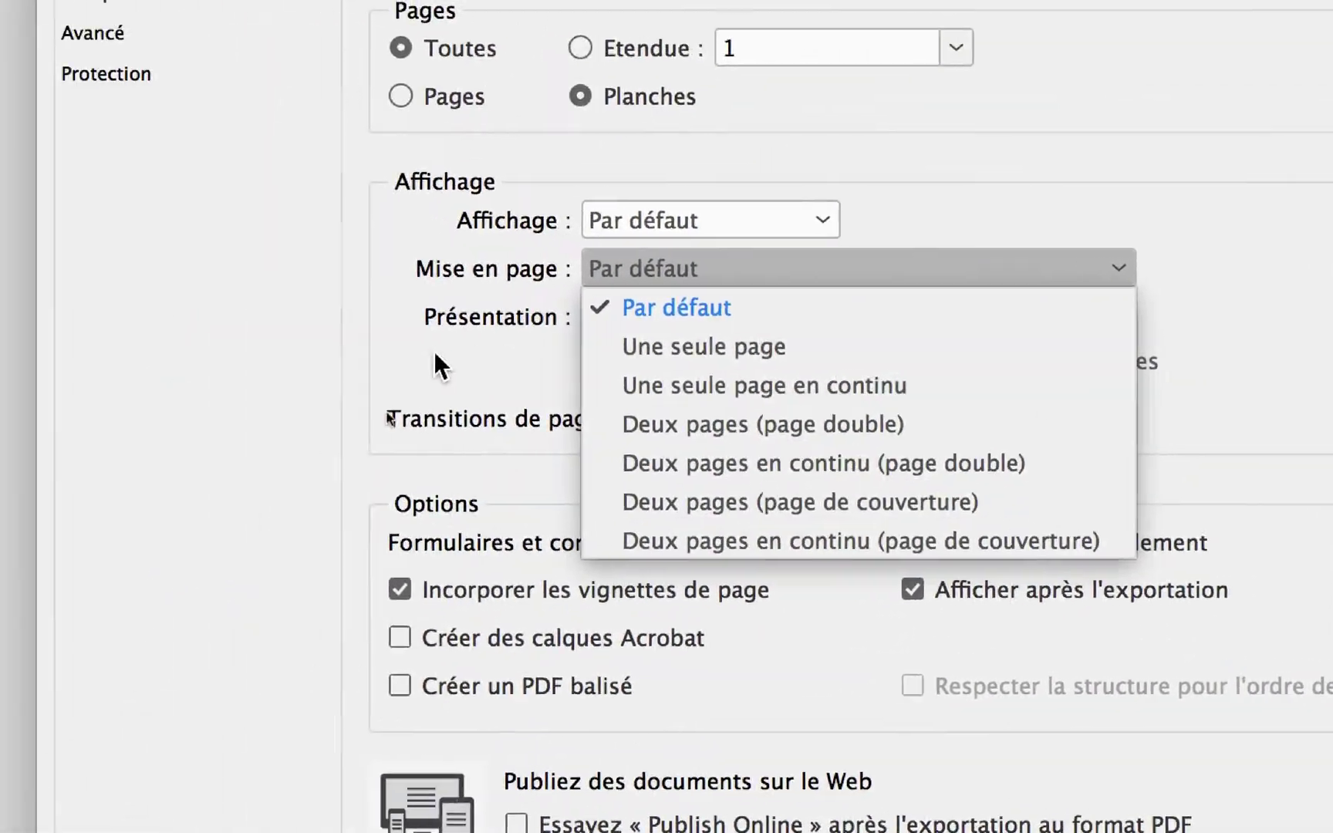
left_click(162, 285)
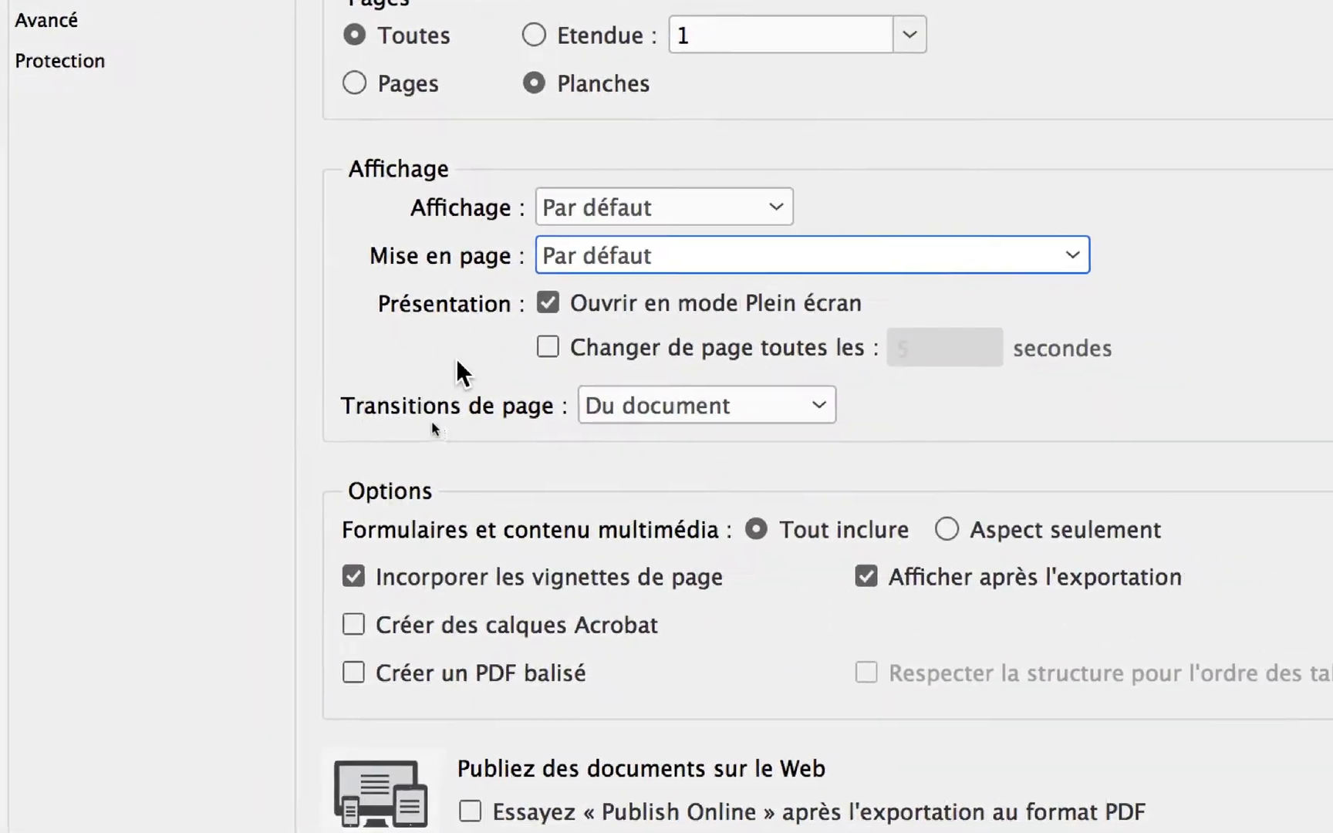
Step: Try automatic page changes every 5 seconds, turn them off, examine the page transition choices and cancel the export
left_click(608, 354)
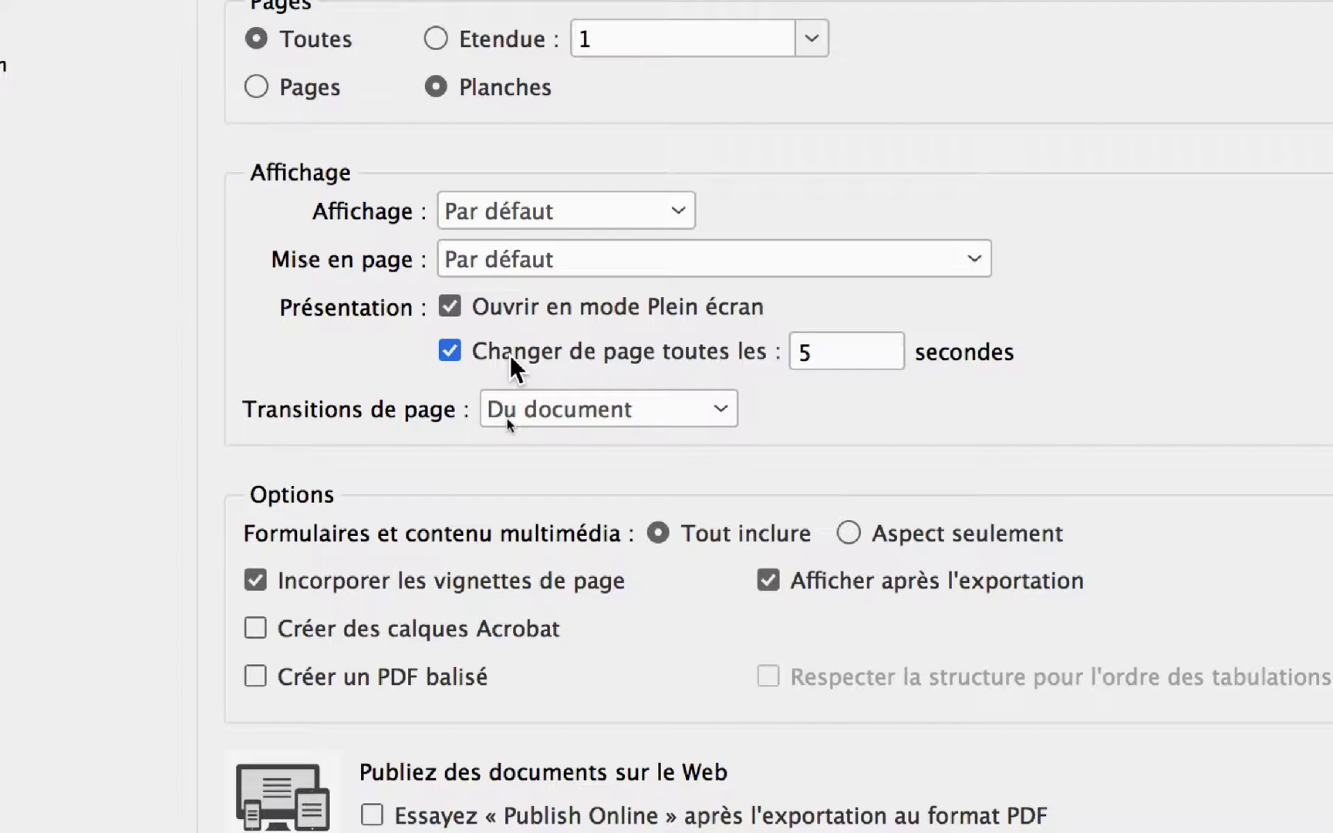
left_click(513, 359)
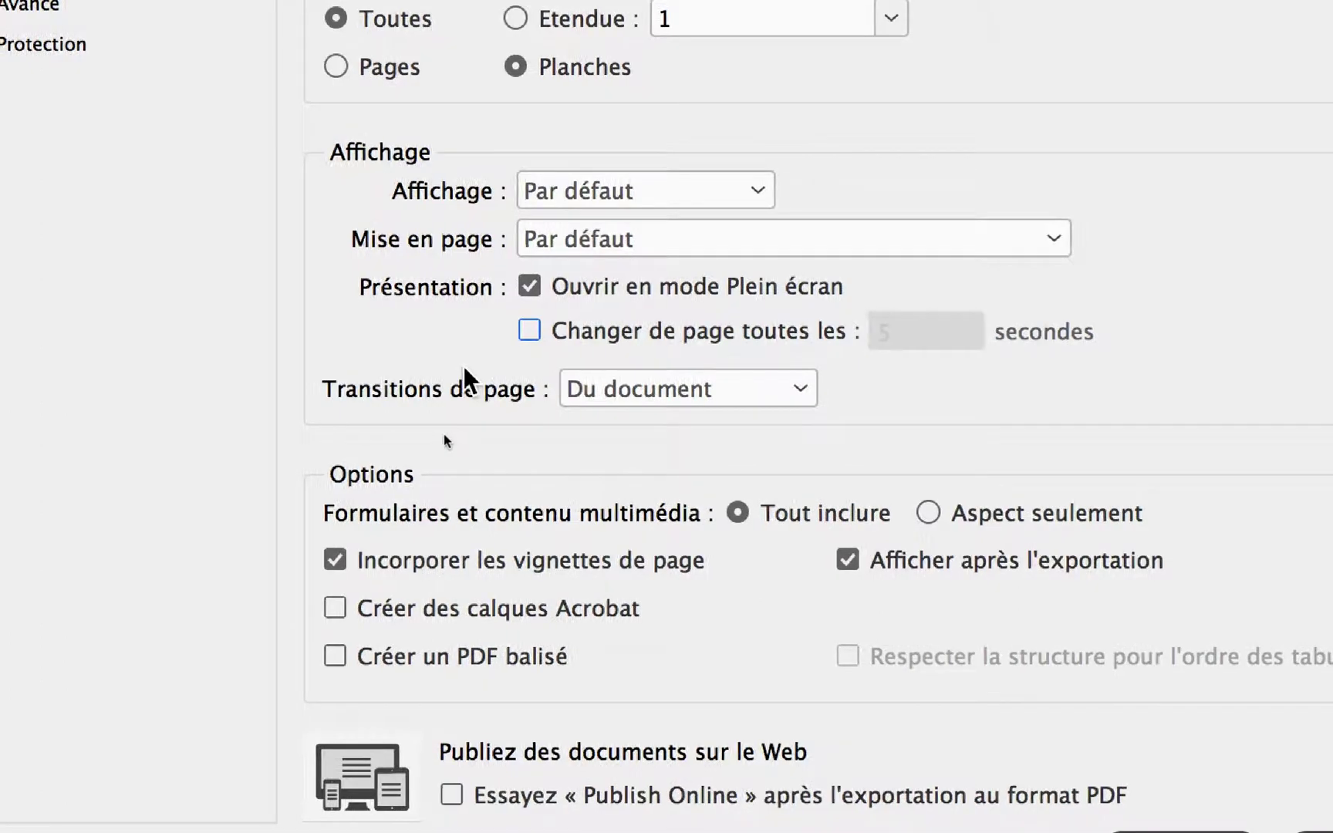
left_click(575, 390)
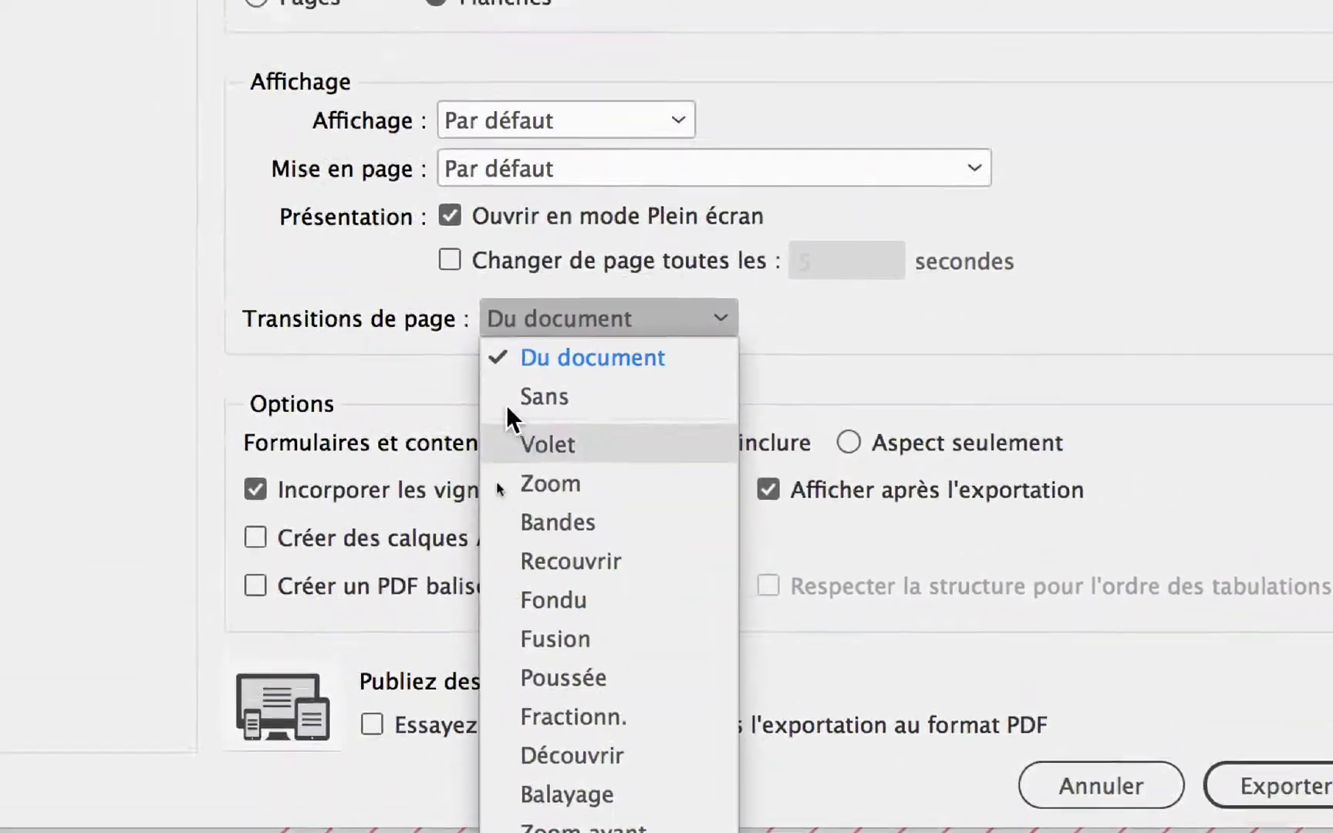
left_click(324, 65)
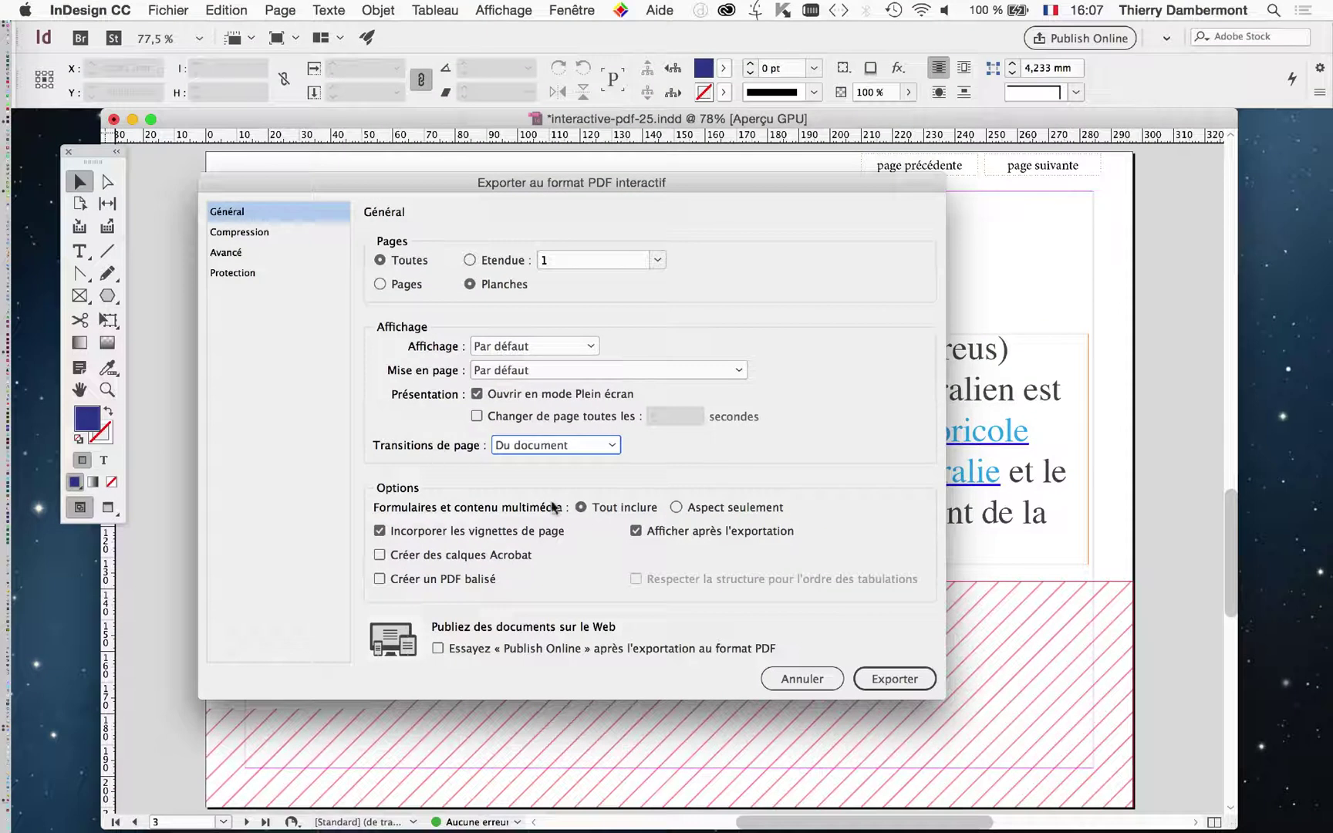
left_click(1188, 830)
Step: Display an enlarged overview of the document's pages beside the page transition settings
left_click(572, 10)
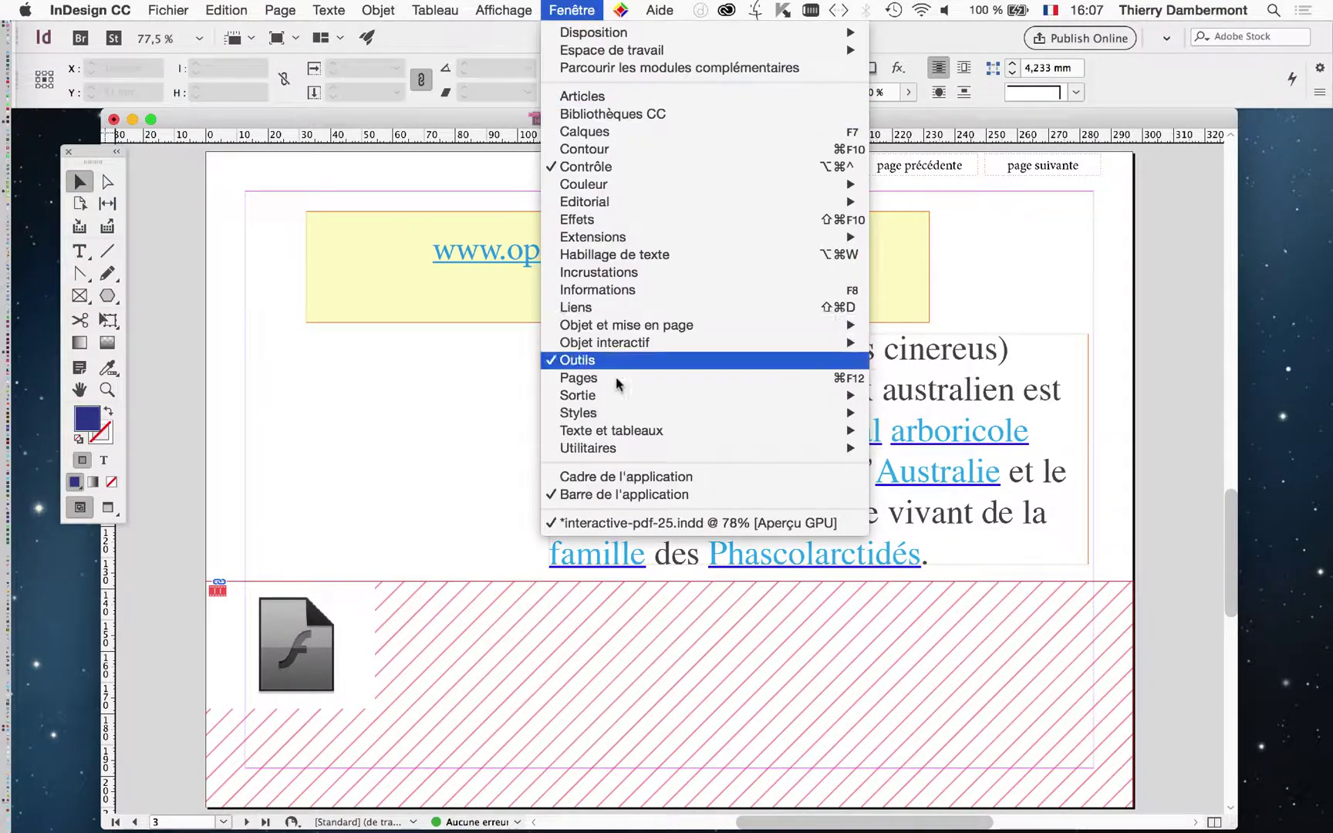
left_click(586, 377)
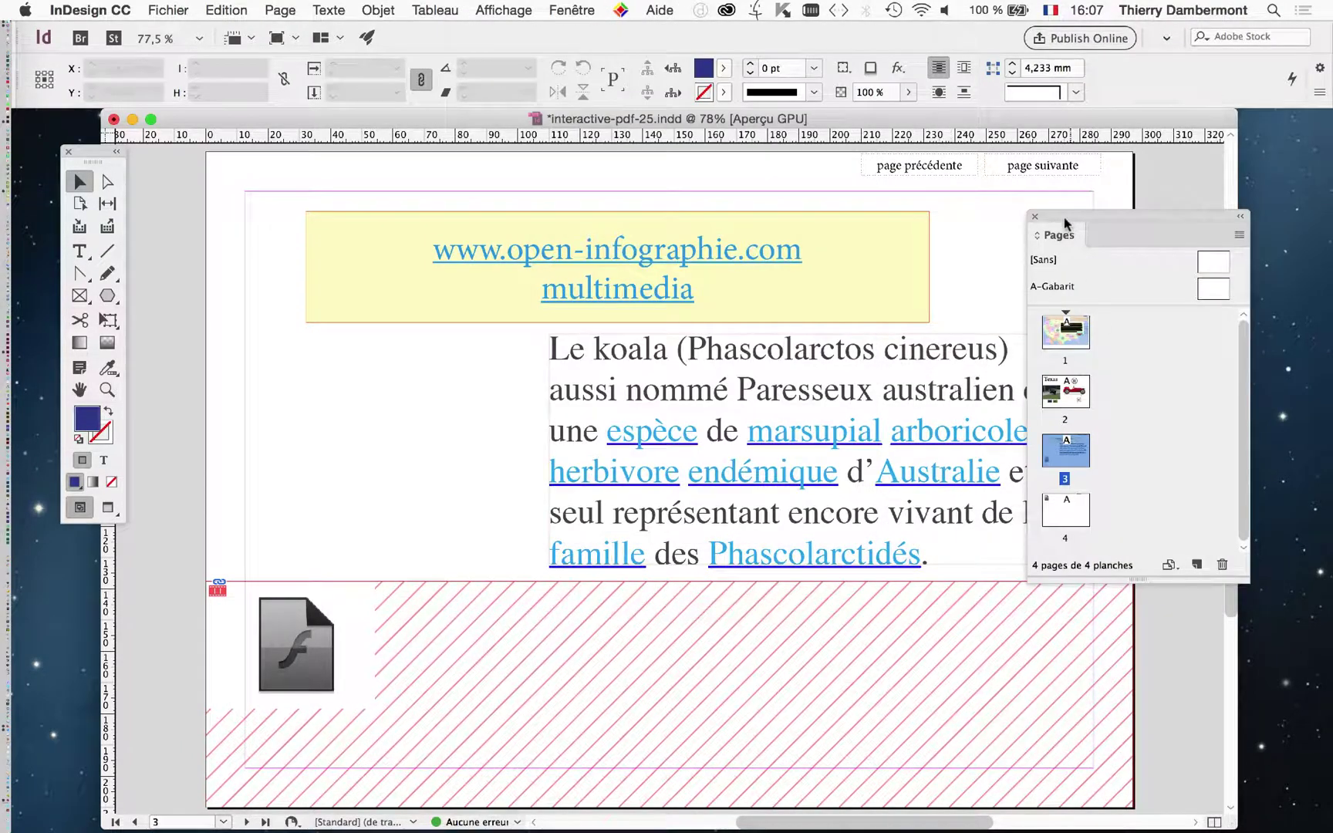
left_click_drag(1064, 224, 648, 214)
left_click_drag(825, 572, 893, 652)
left_click(571, 10)
mouse_move(606, 353)
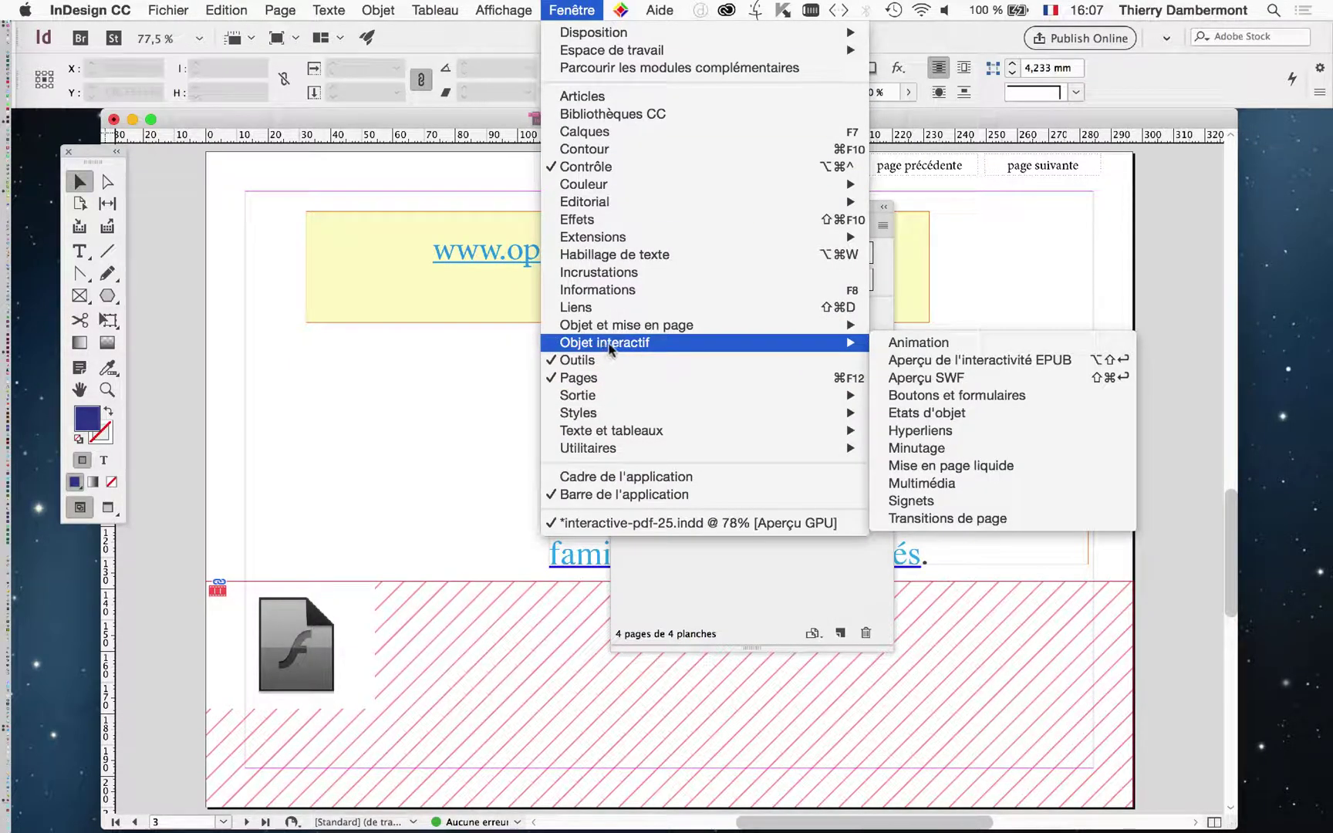
left_click(964, 518)
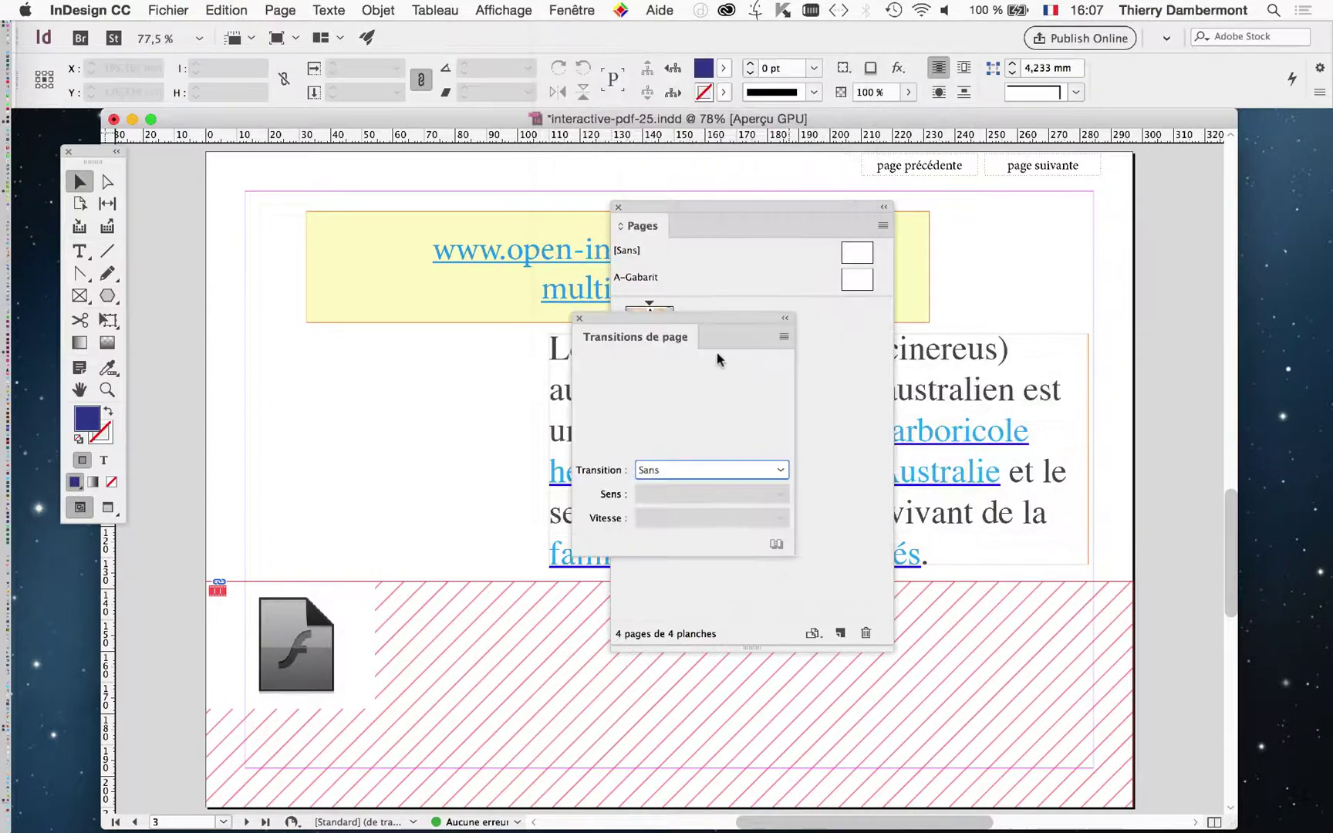
left_click_drag(657, 324, 431, 271)
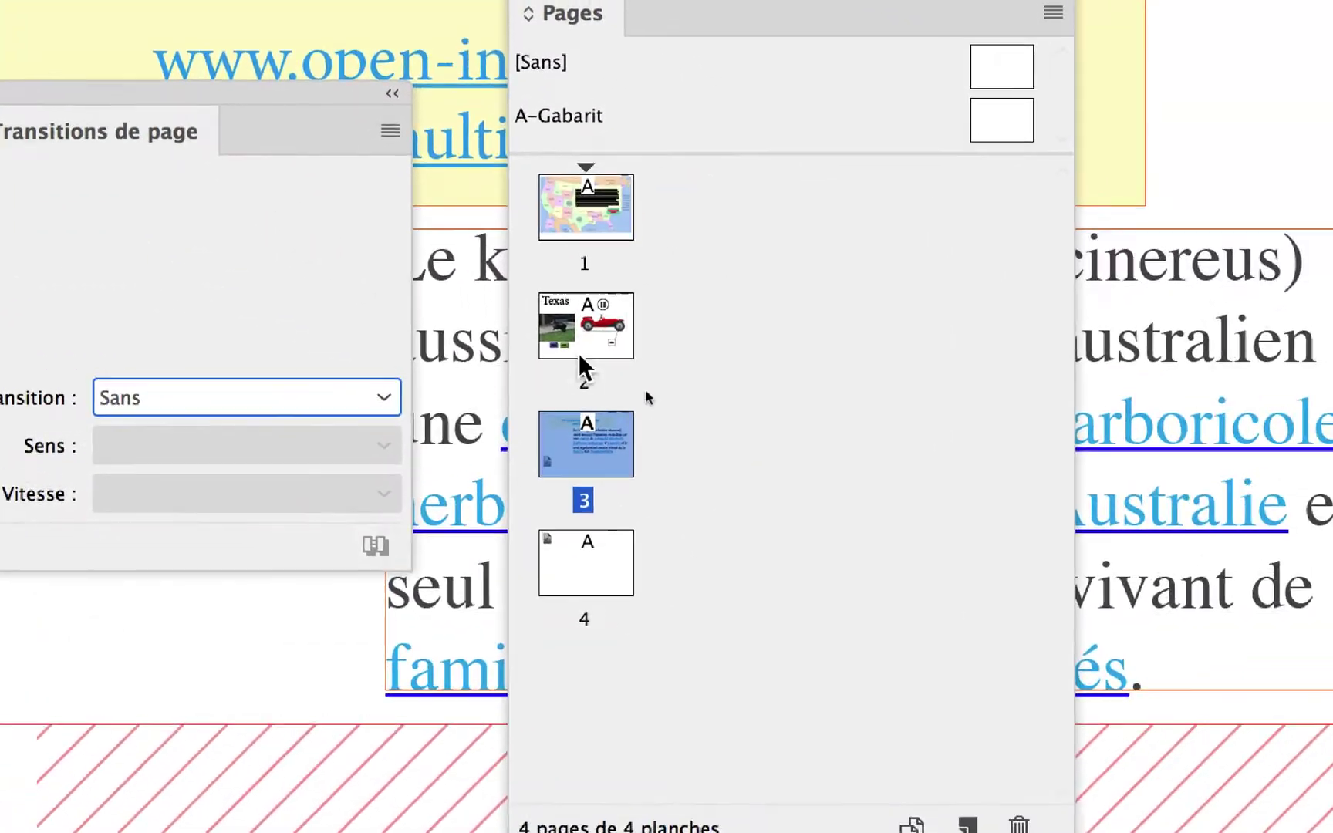
Step: Try the Zoom transition on page 2, reset it to Sans, and close the transition settings and page overview
left_click(646, 384)
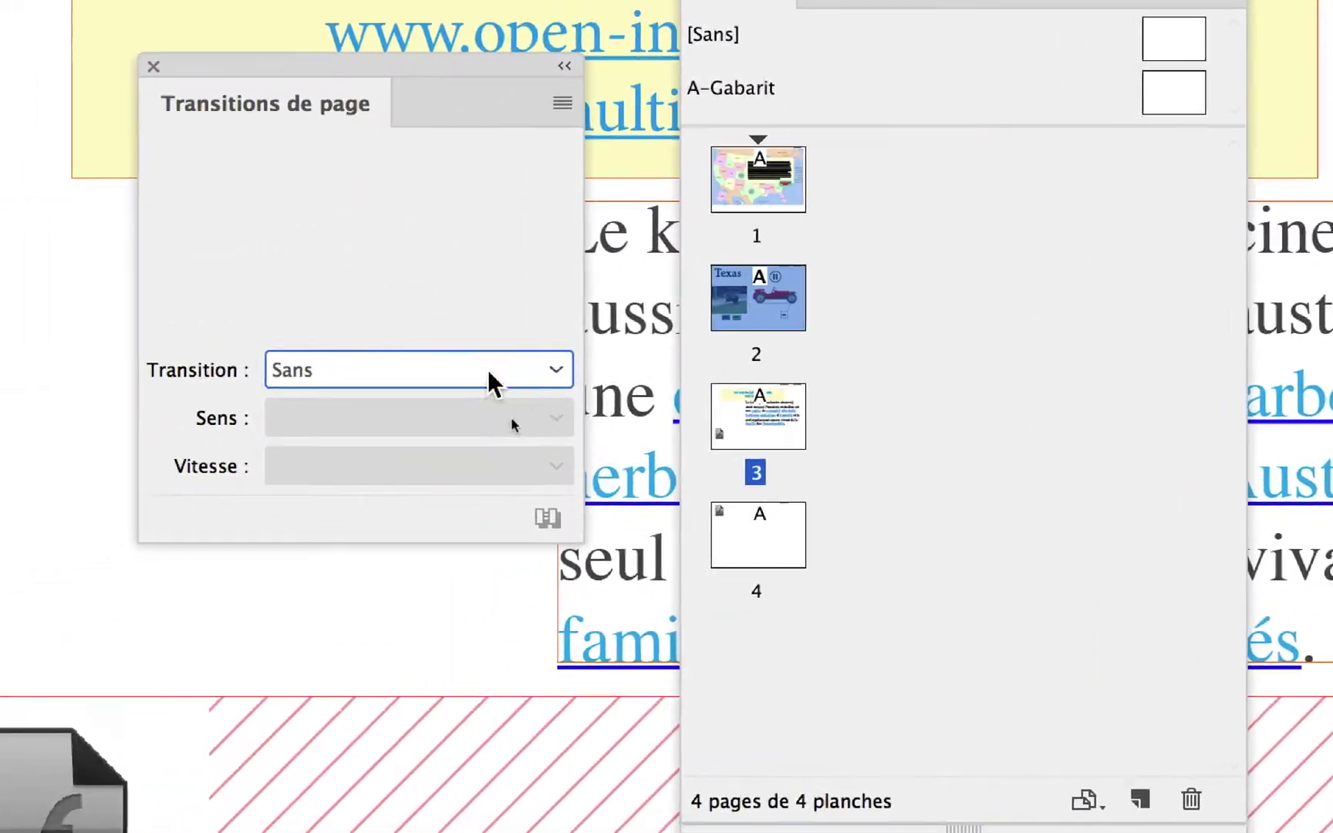
left_click(331, 424)
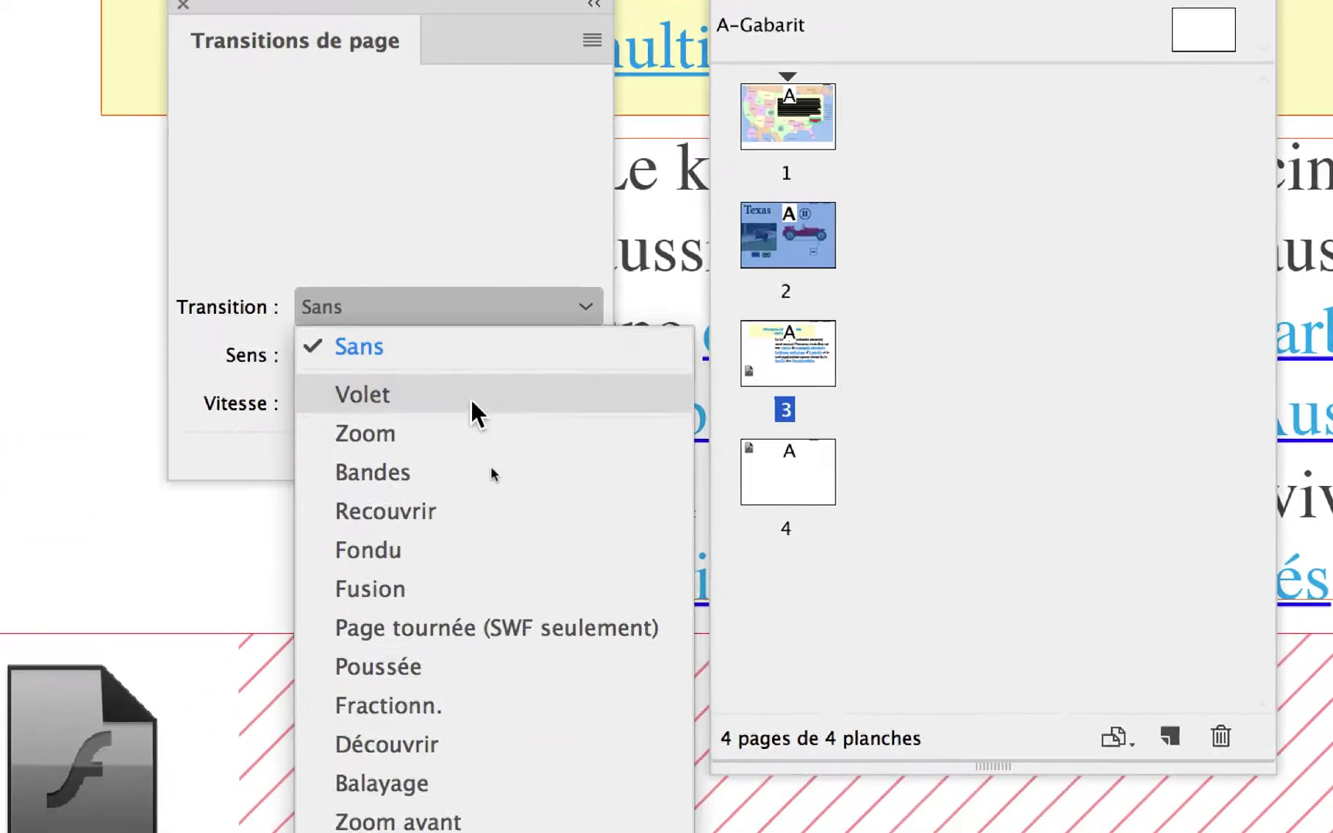
left_click(466, 544)
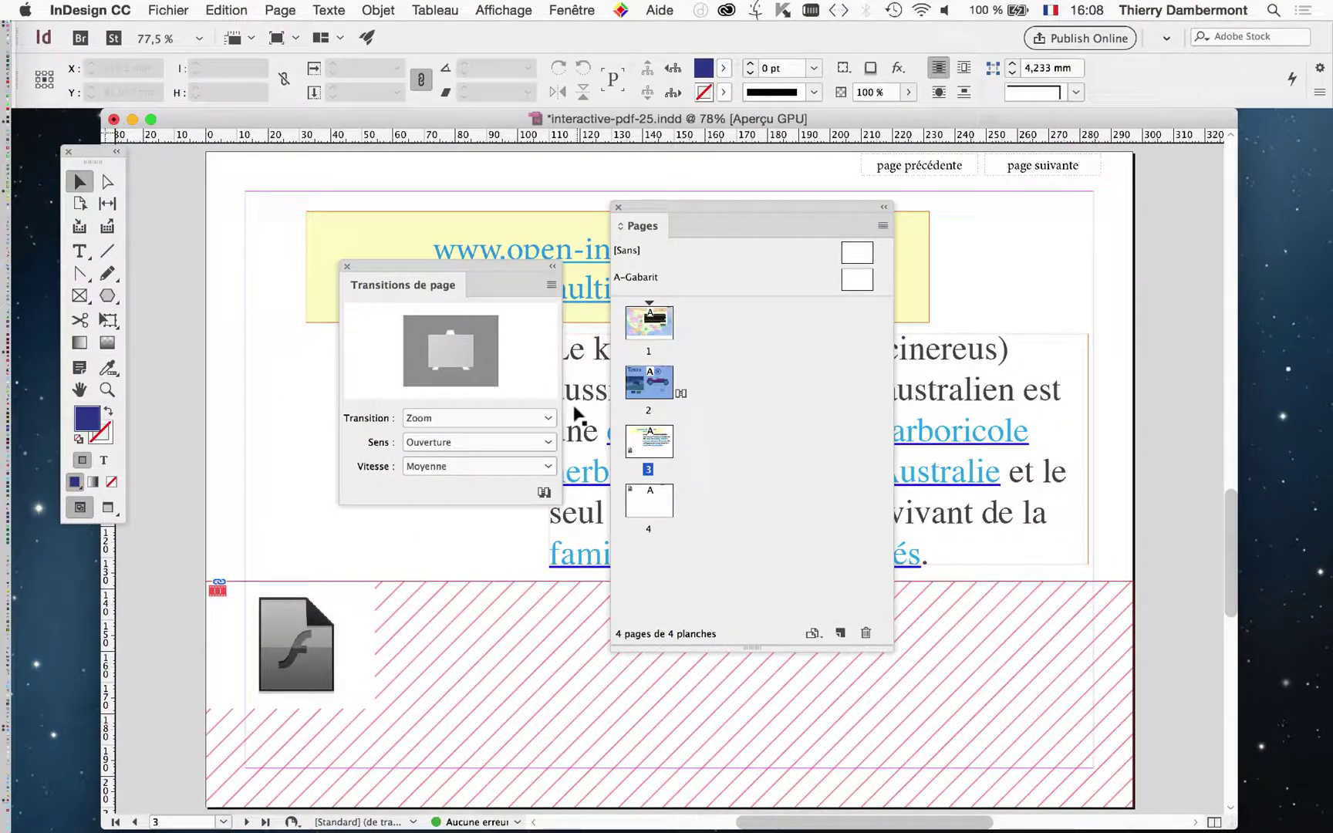
left_click(545, 415)
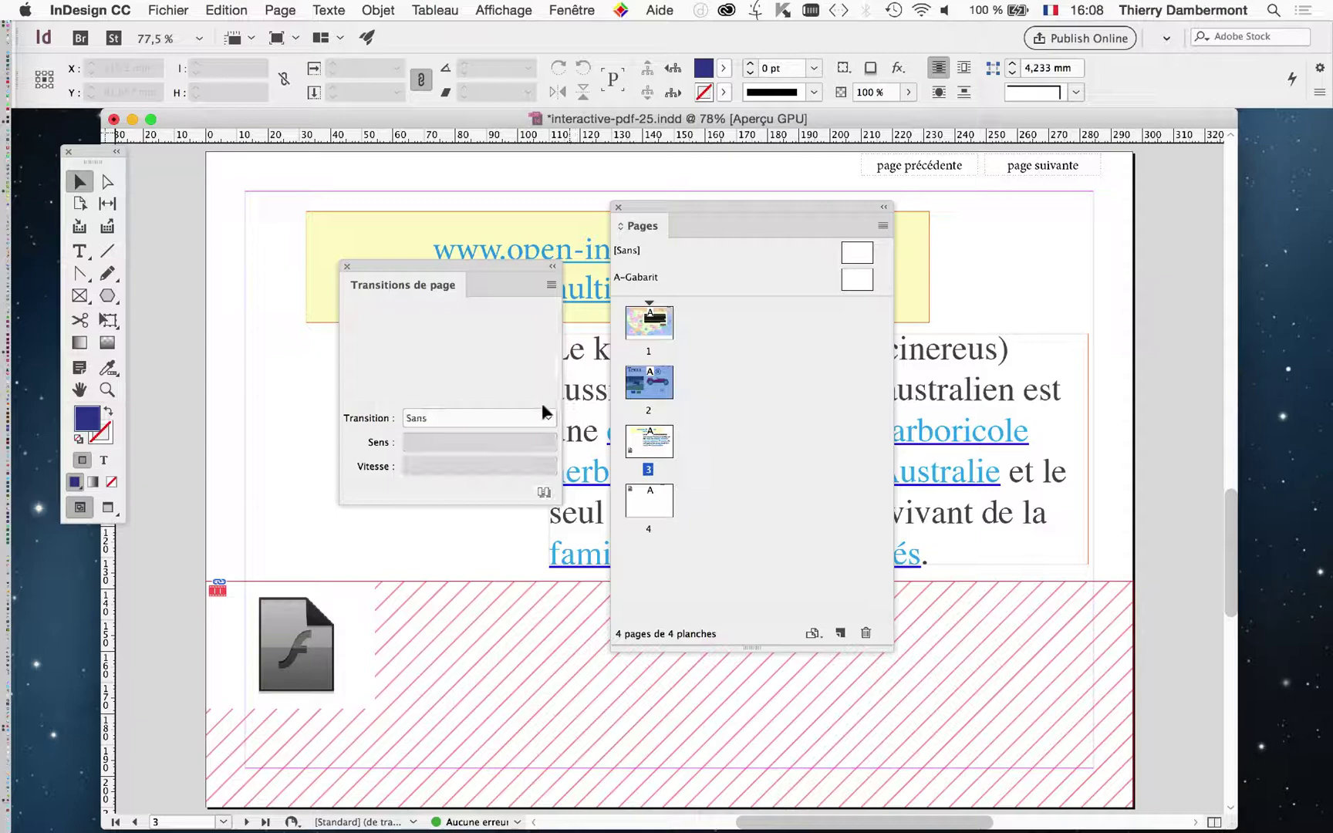
left_click(347, 267)
left_click(617, 207)
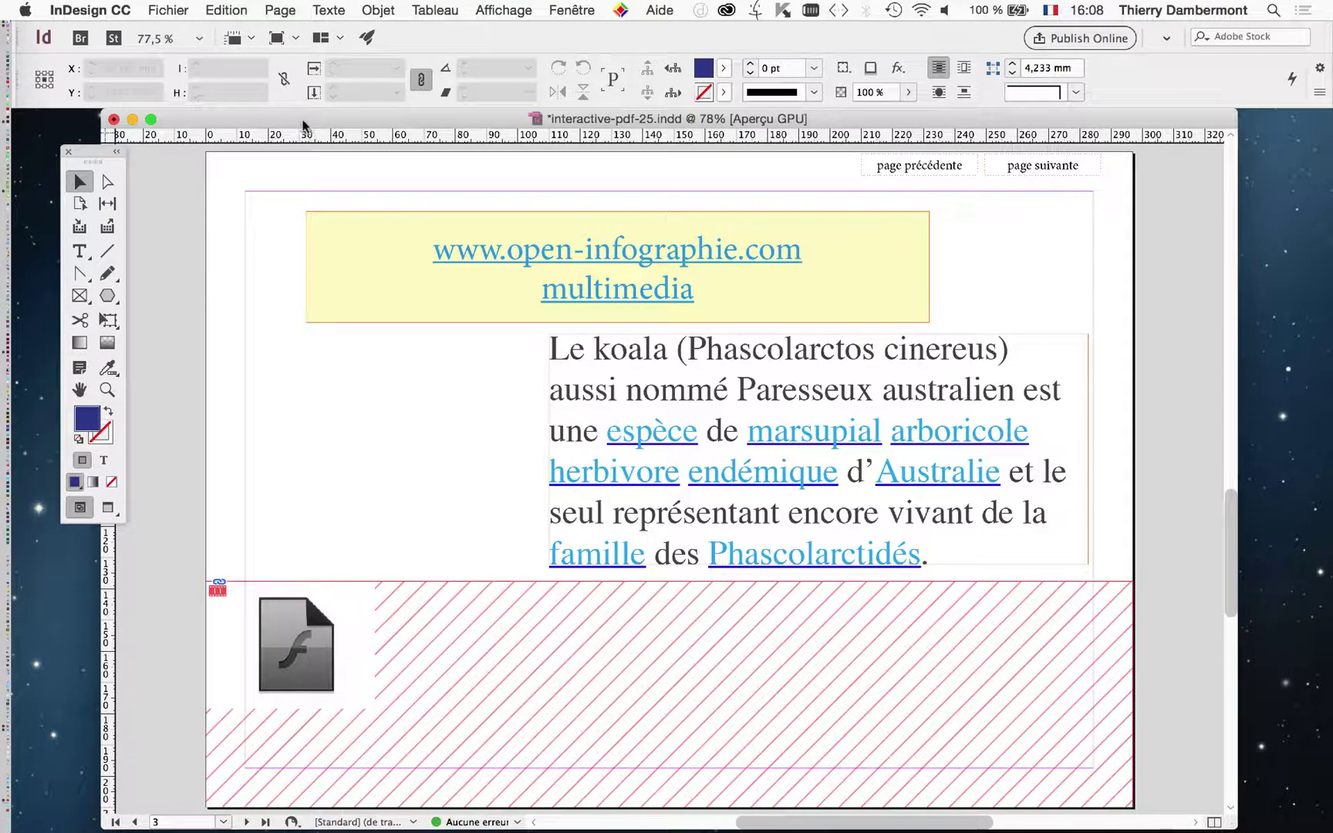
left_click(168, 13)
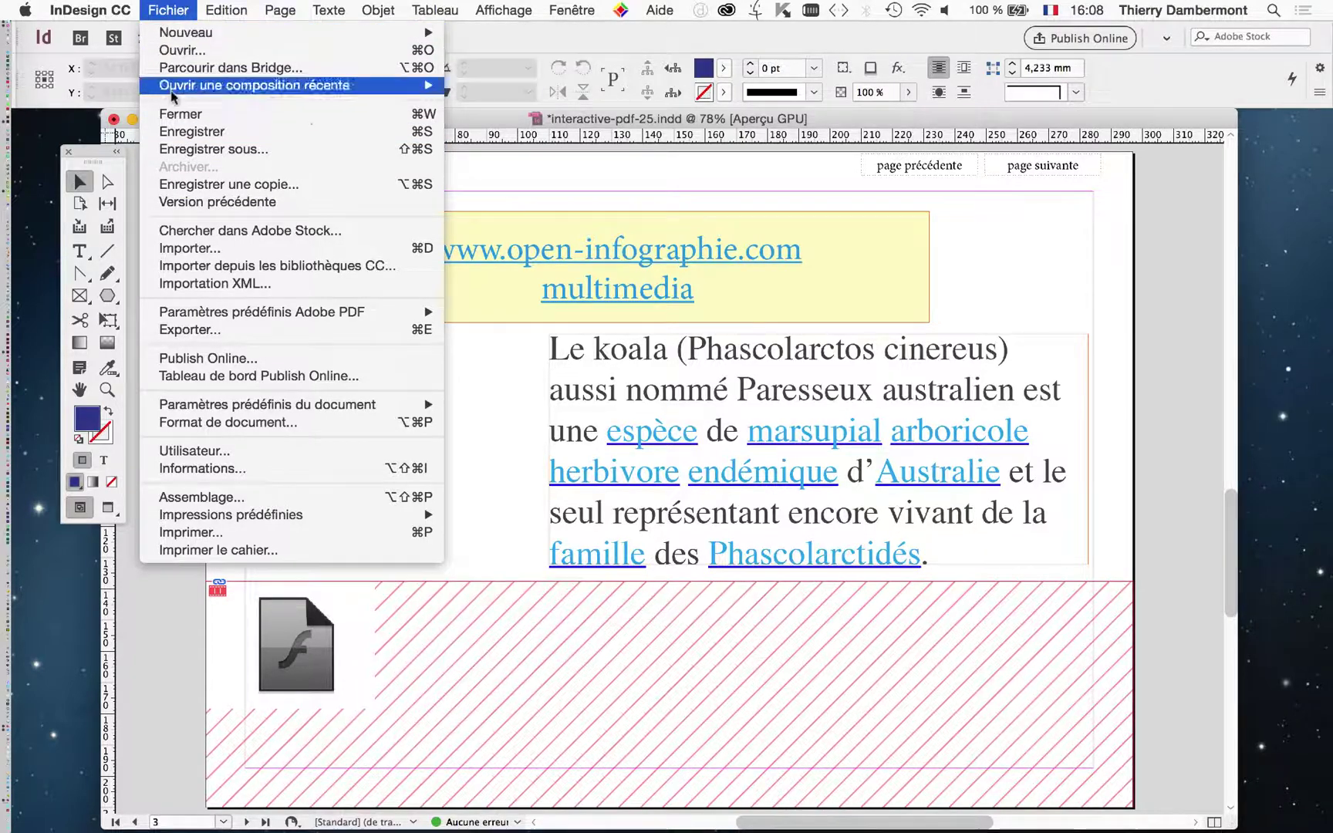
left_click(185, 150)
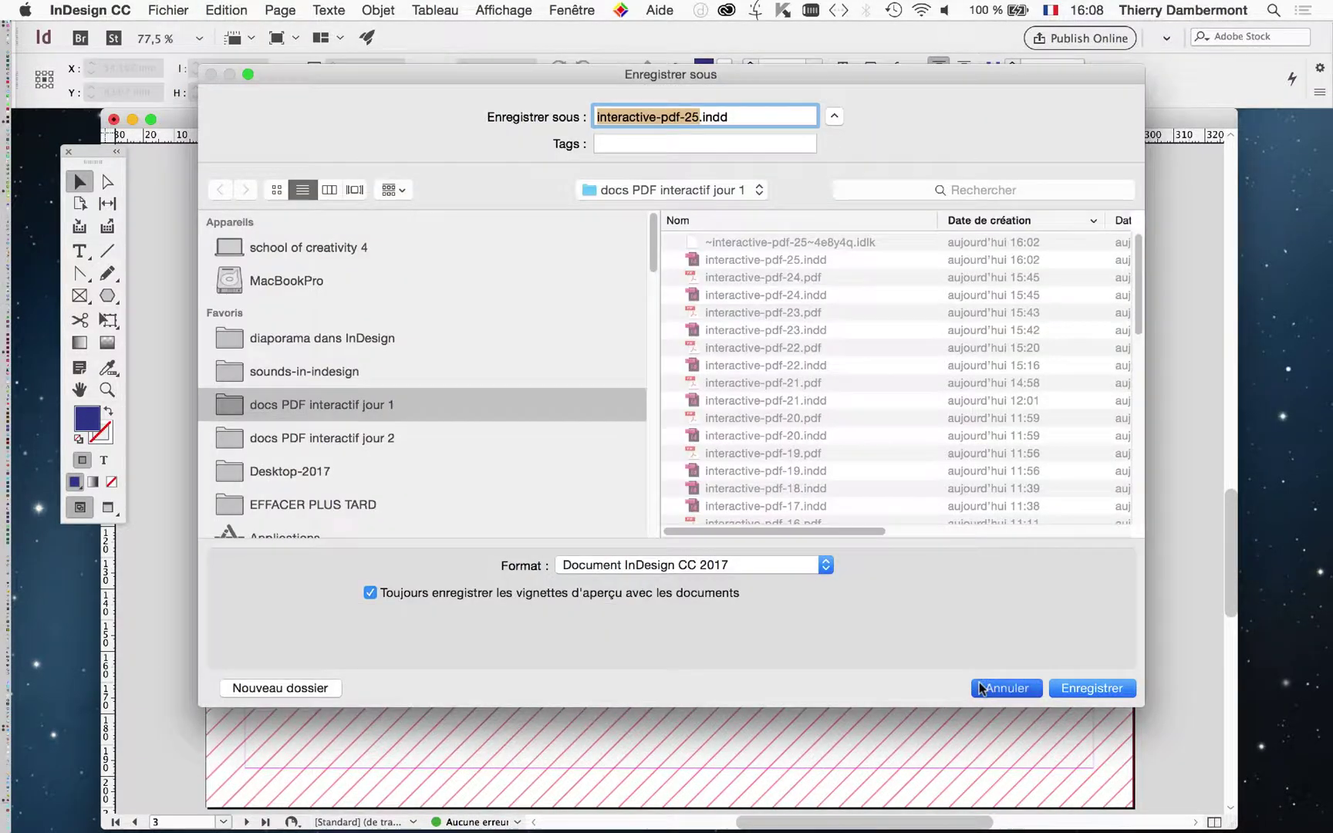
left_click(1003, 688)
Step: Save the document under the new name interactive-pdf-26.indd in the docs PDF interactif jour 1 folder
left_click(168, 10)
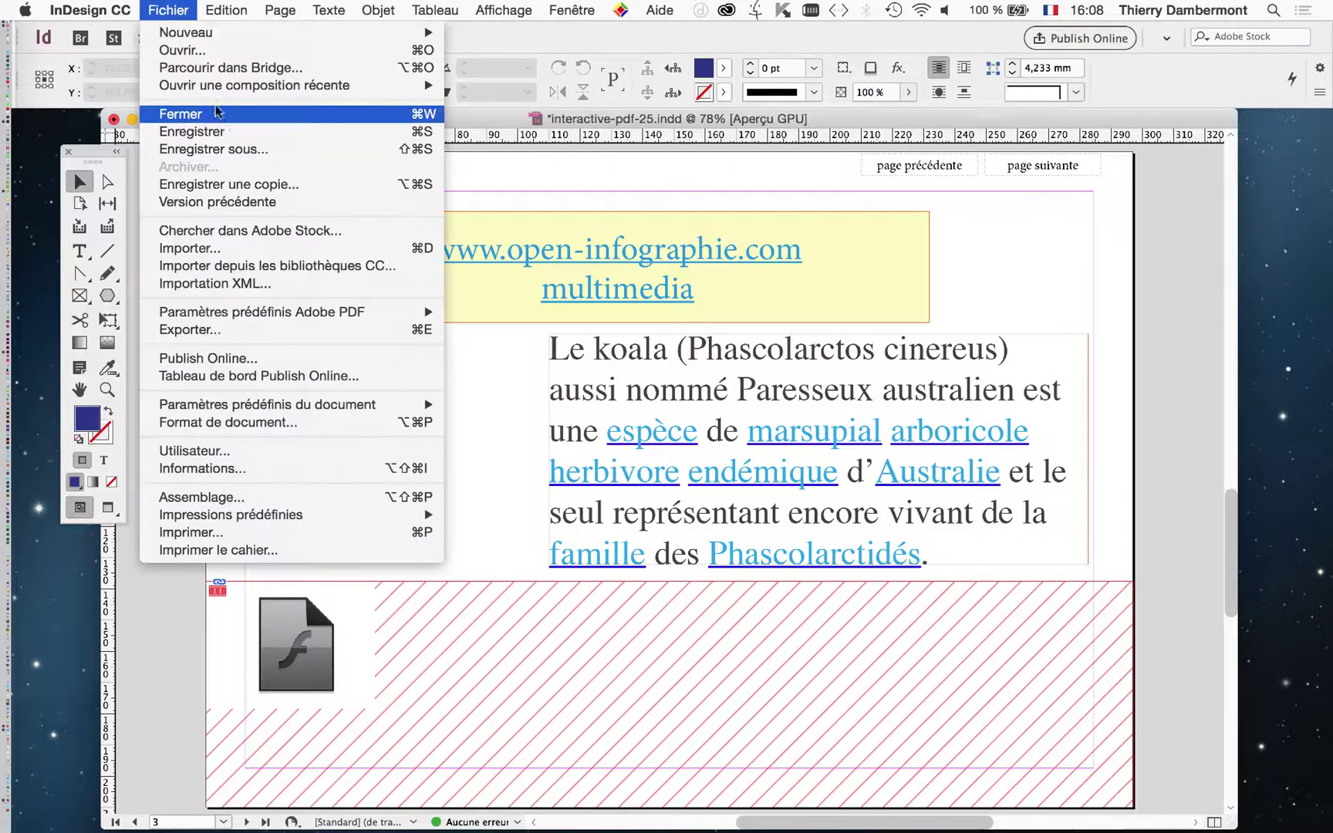
left_click(185, 150)
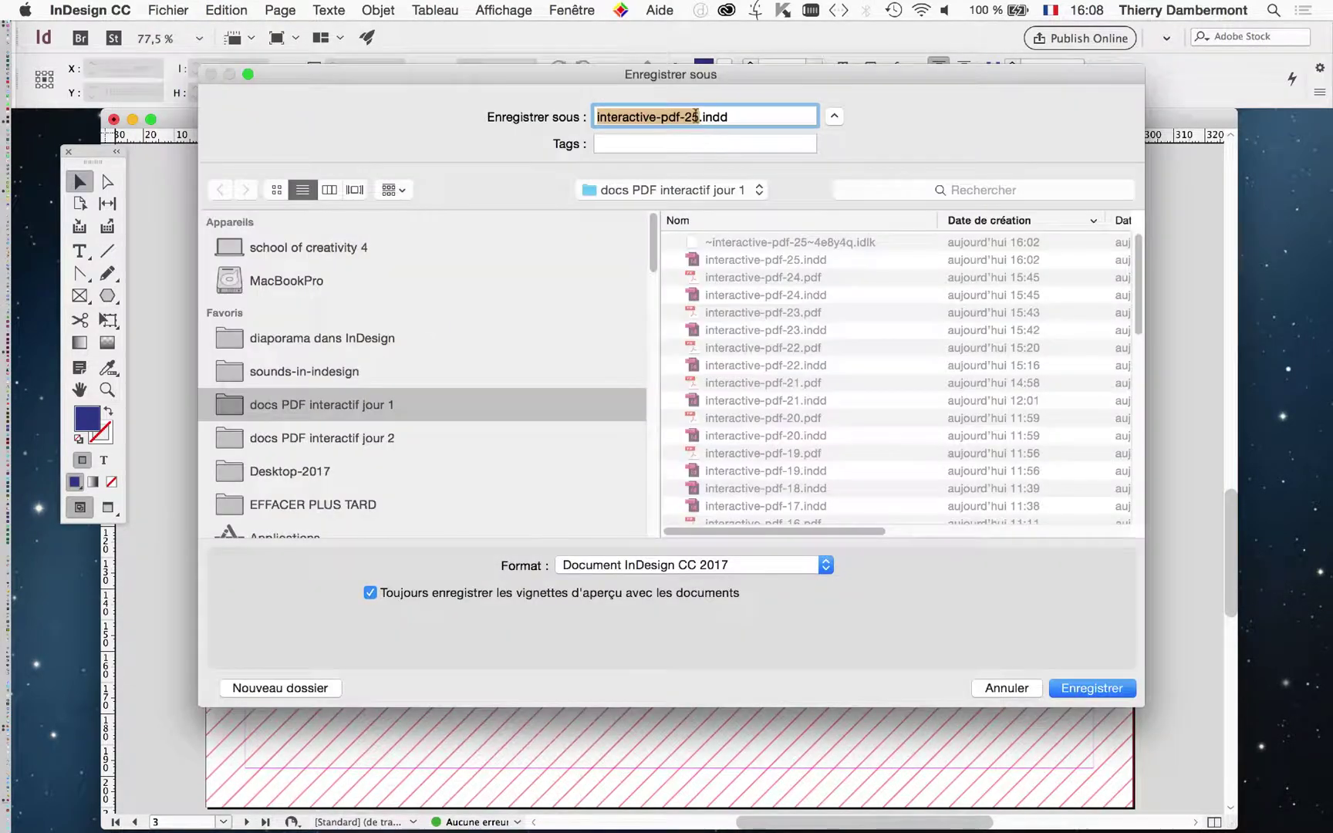
left_click(695, 115)
key("BackSpace")
type("6")
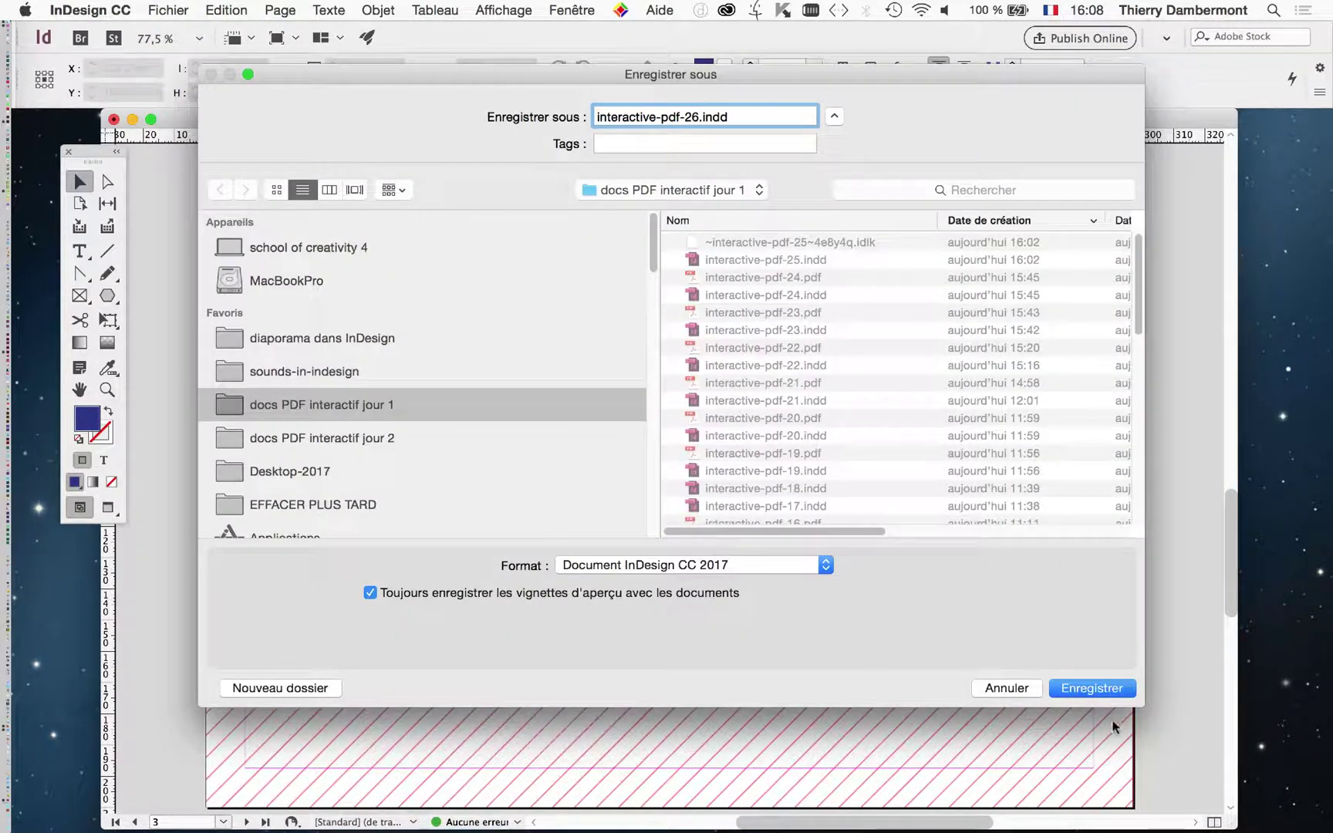
left_click(1093, 687)
Step: Export the document as the interactive PDF interactive-pdf-26.pdf and decline automatic full-screen mode in Acrobat
left_click(170, 9)
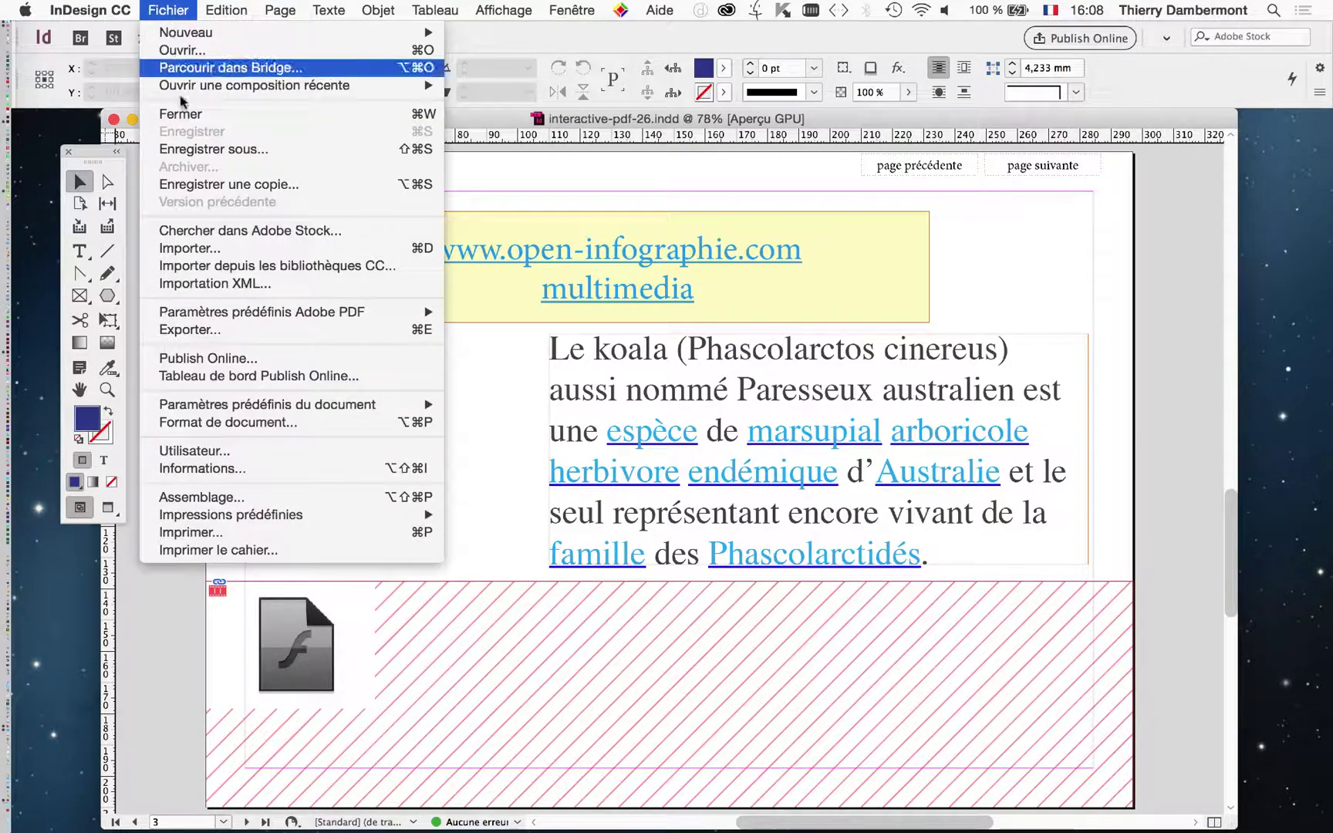
left_click(226, 333)
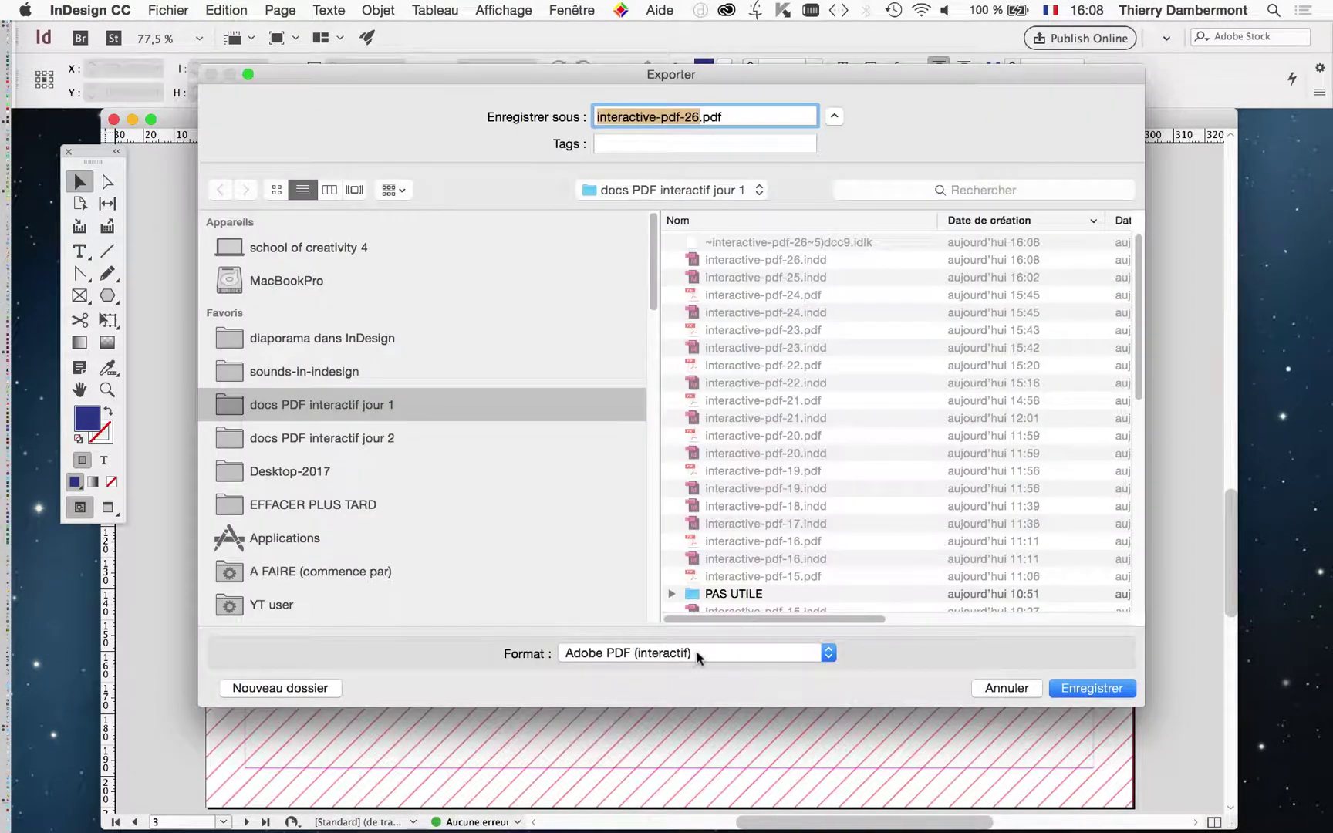
left_click(1058, 699)
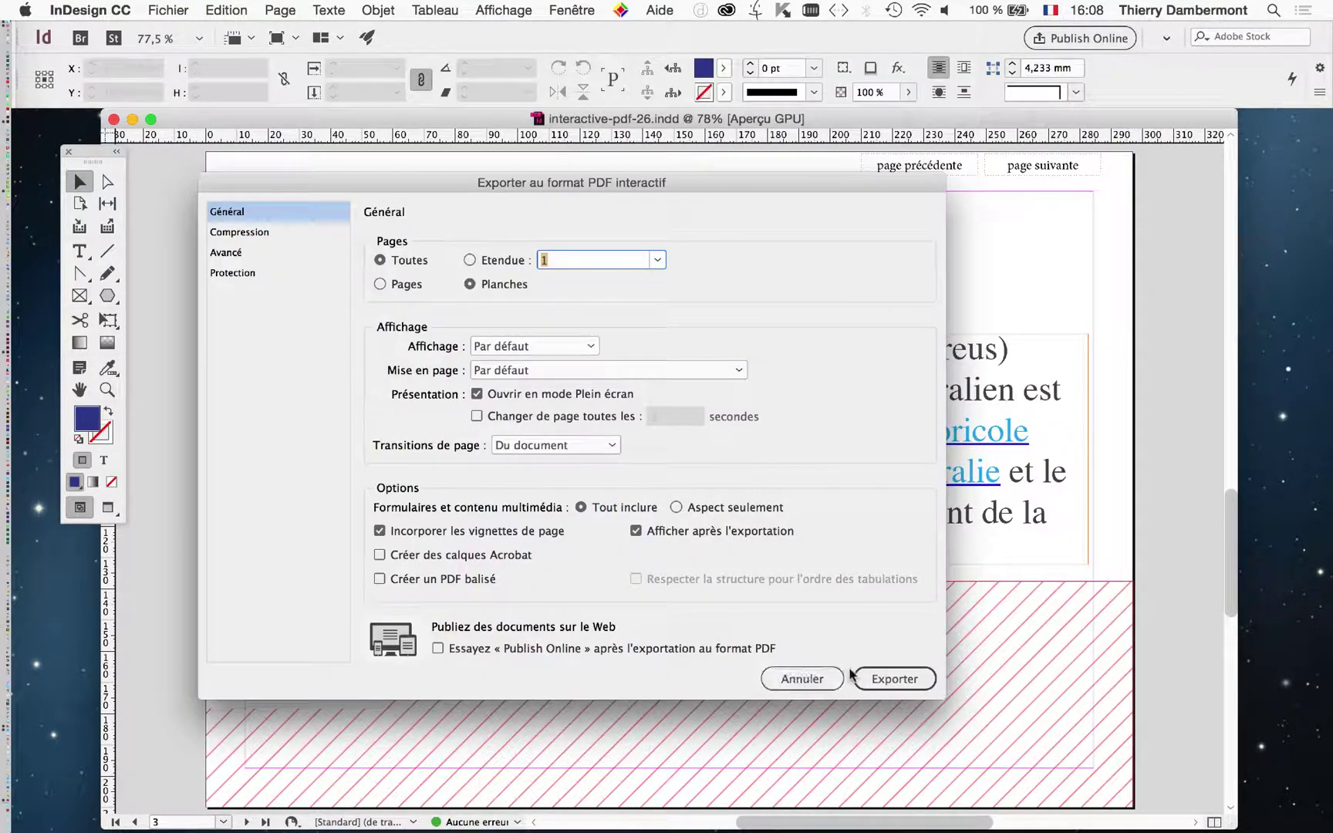
left_click(894, 678)
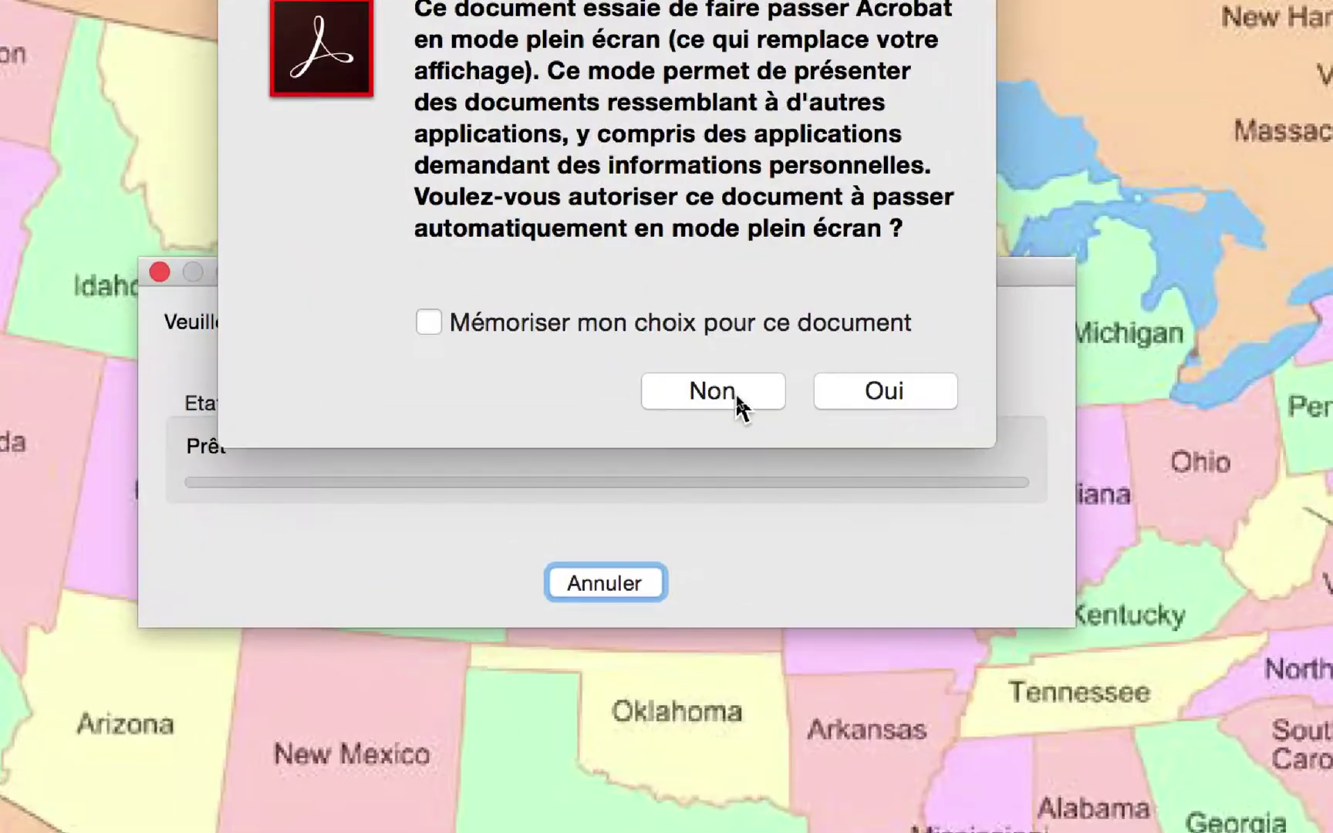
left_click(735, 393)
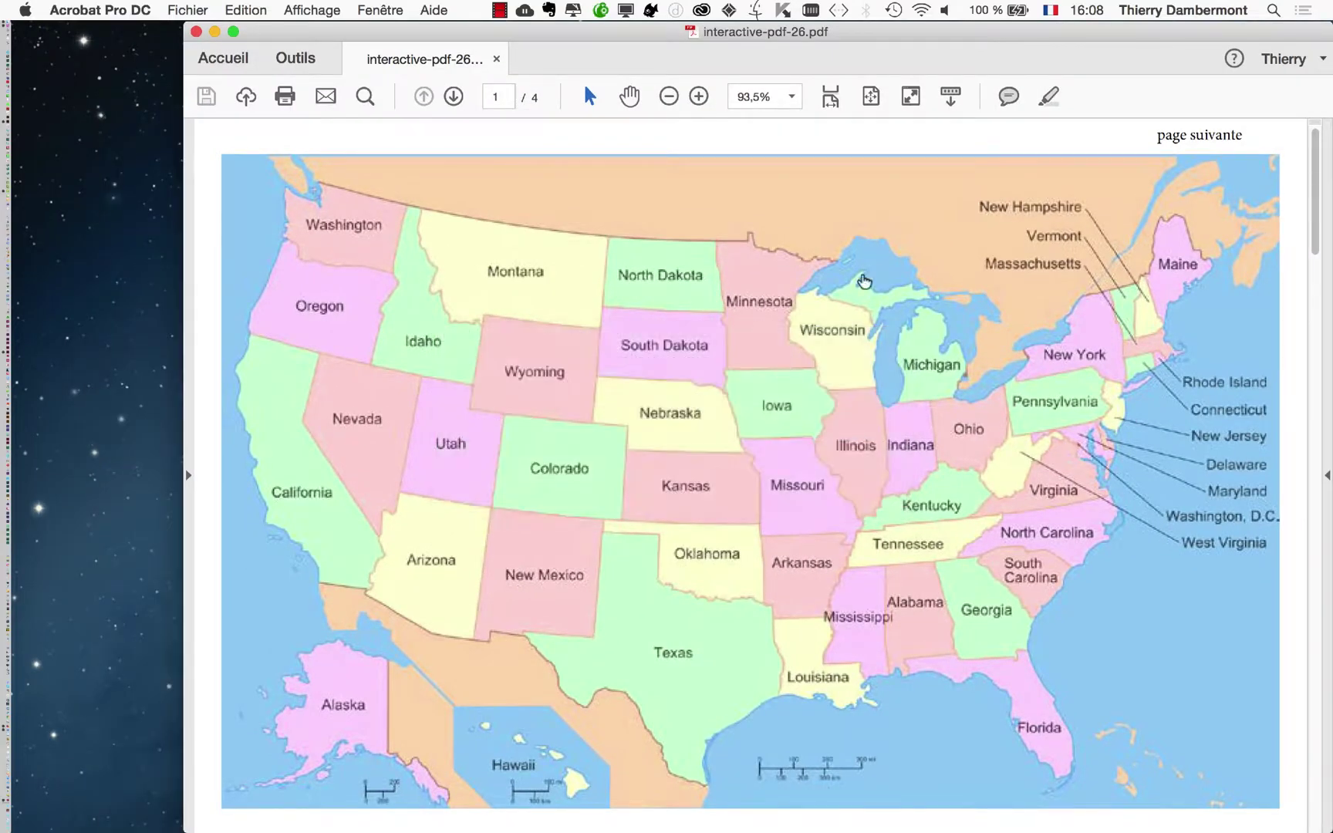
Step: Reposition the exported PDF's window and examine the available display commands, including page display and full-screen mode
left_click_drag(655, 52, 546, 53)
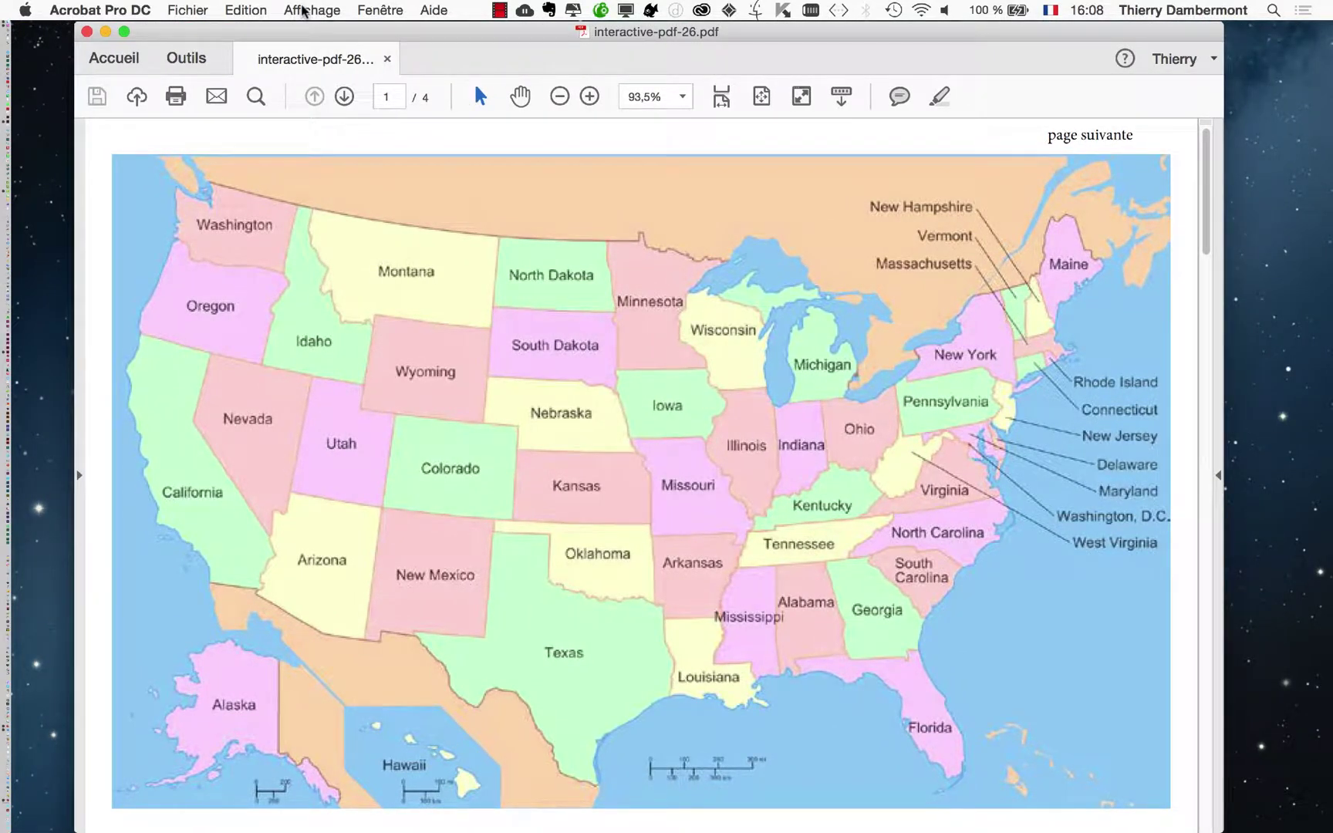
left_click(303, 11)
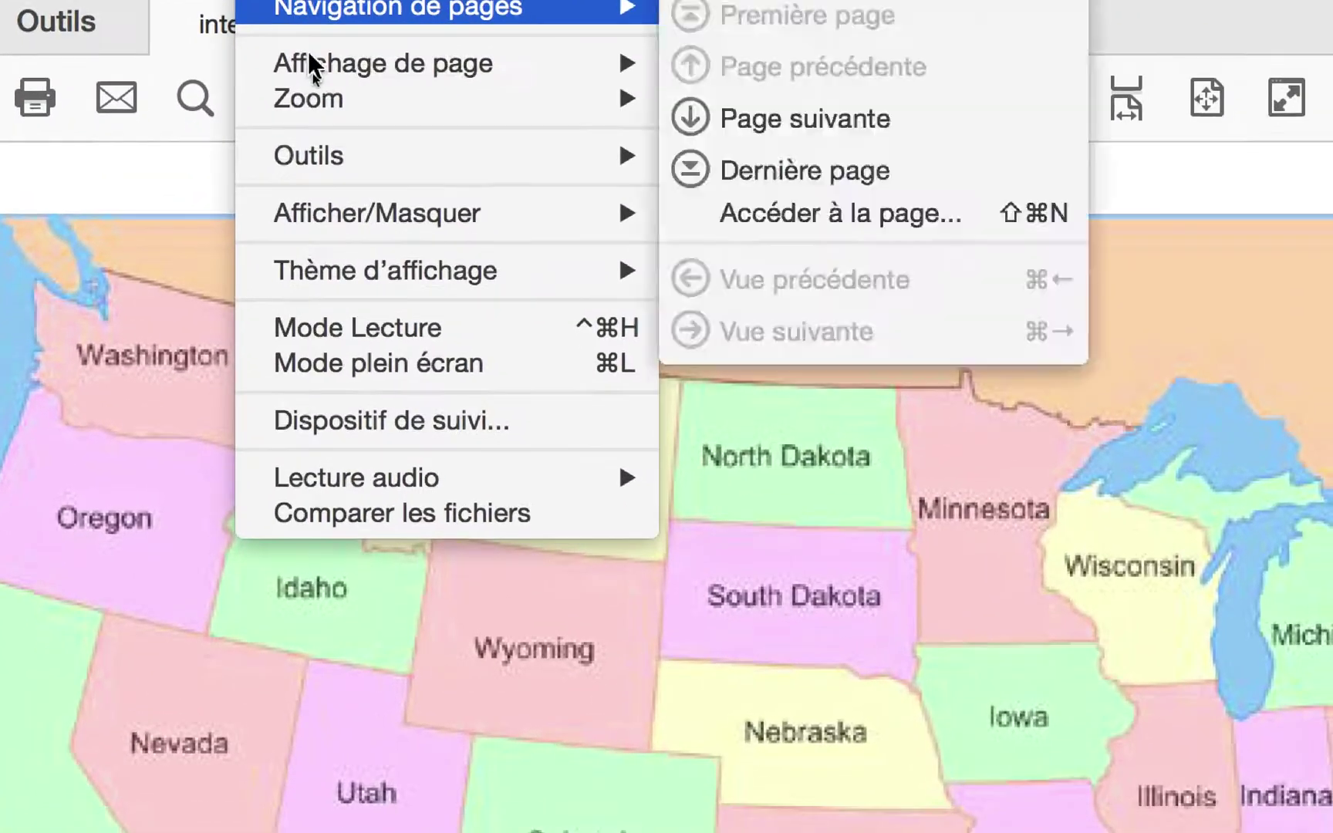
mouse_move(308, 158)
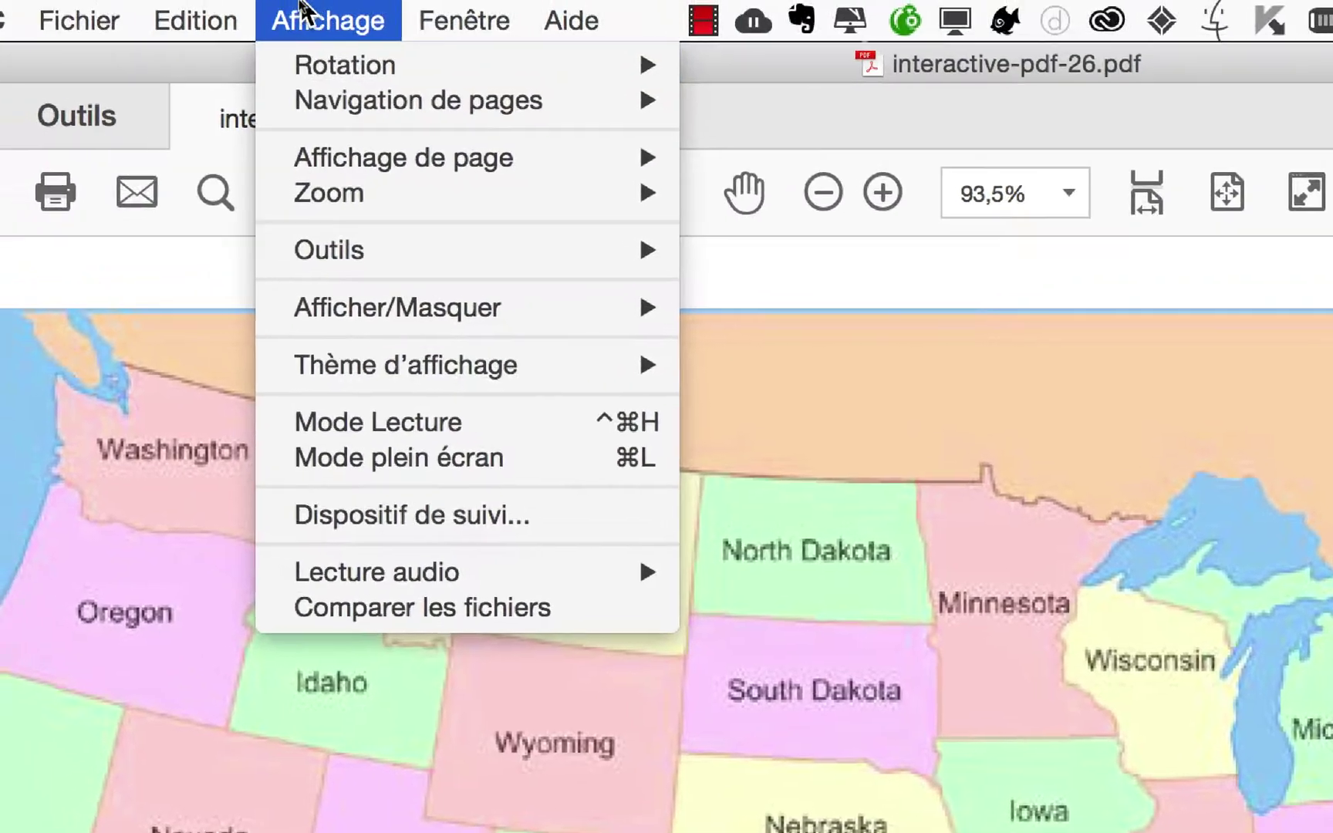
left_click(267, 0)
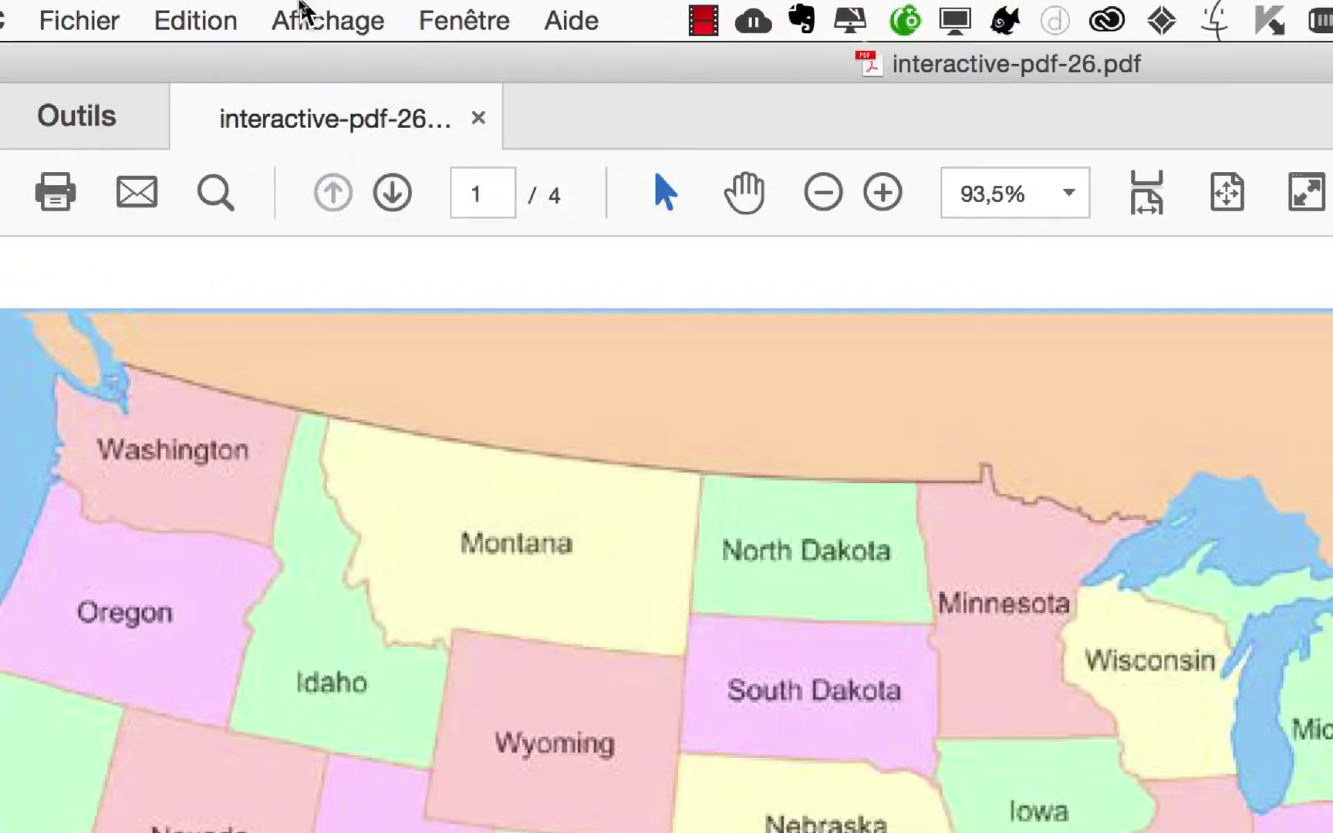
Step: Set the page display to Deux pages and turn off the display of the cover page in two-page mode
left_click(303, 9)
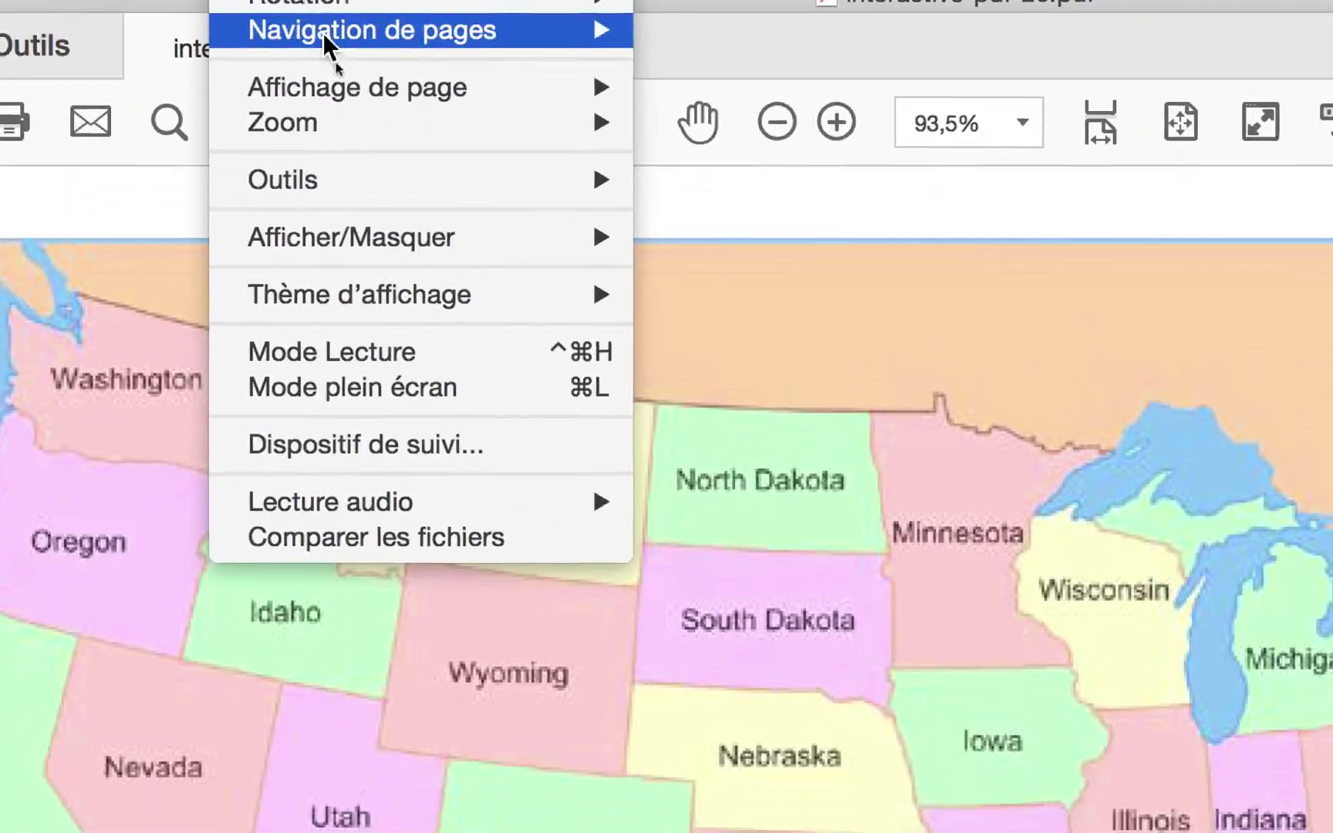
mouse_move(401, 163)
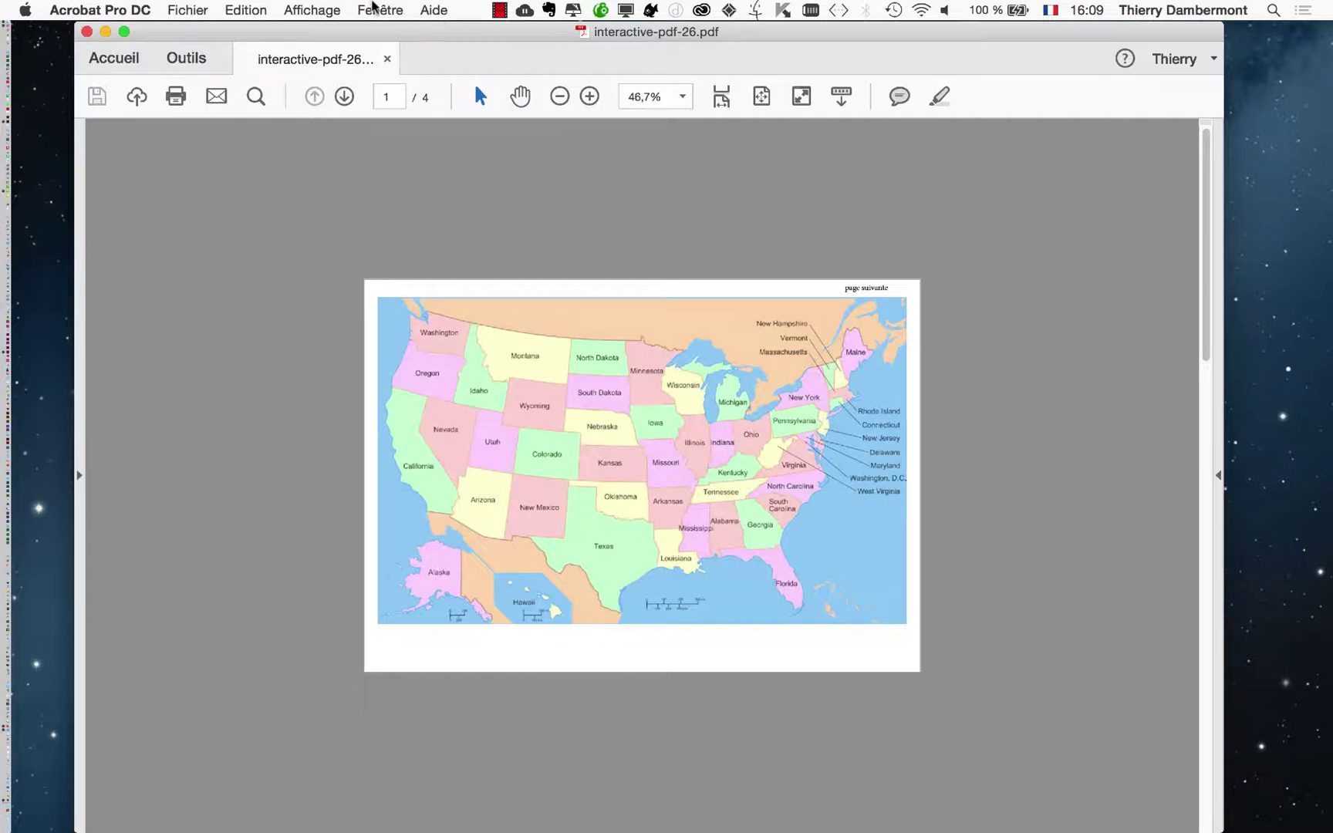
left_click(375, 10)
left_click(298, 130)
left_click(379, 8)
mouse_move(336, 15)
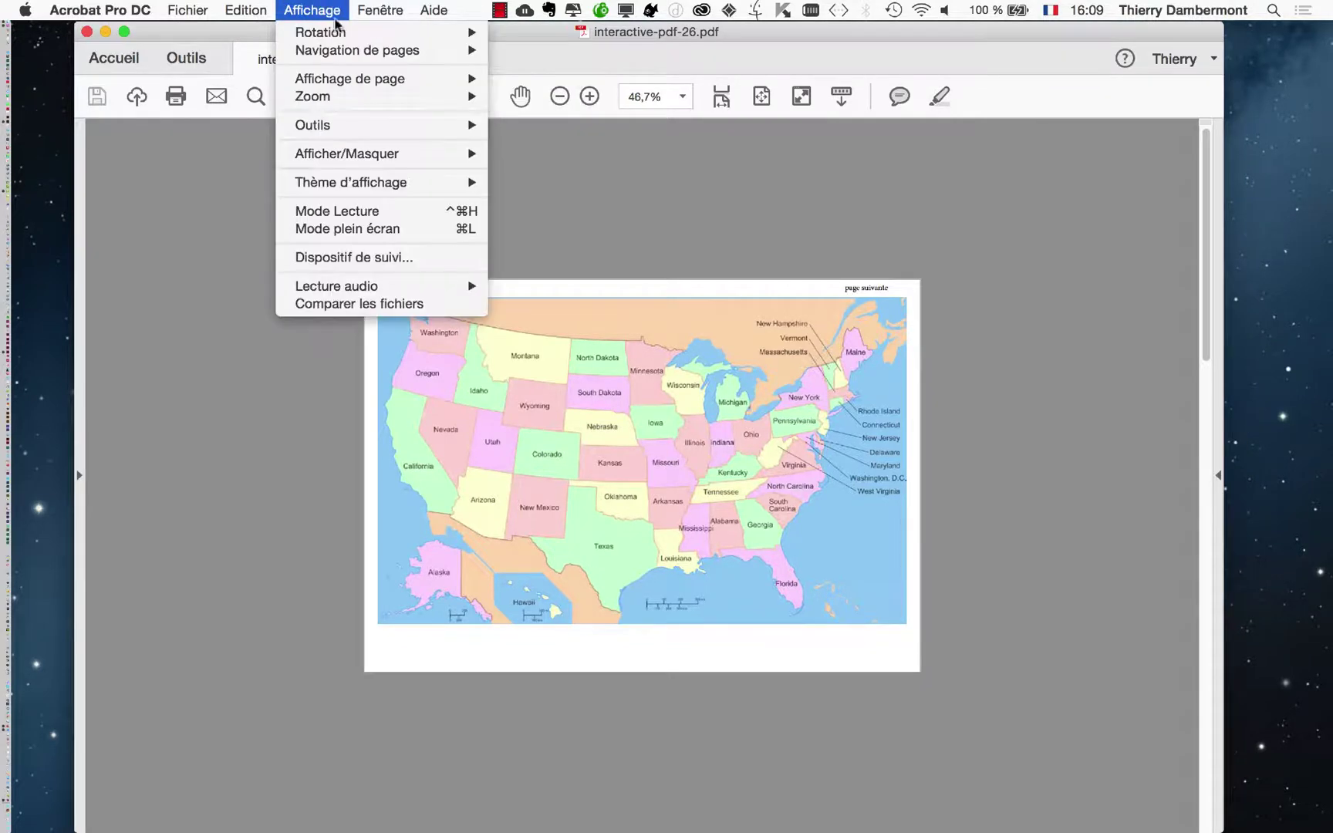
mouse_move(351, 80)
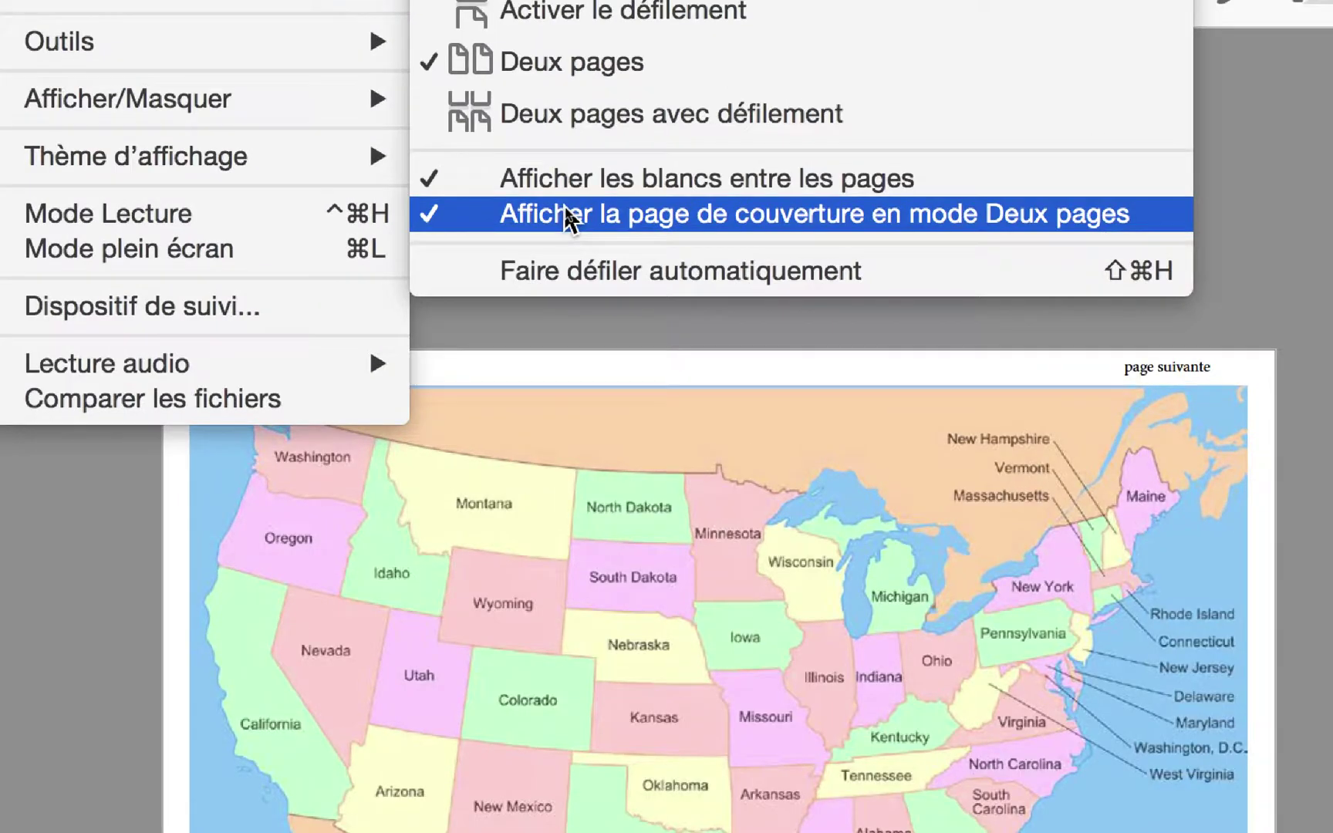
left_click(566, 216)
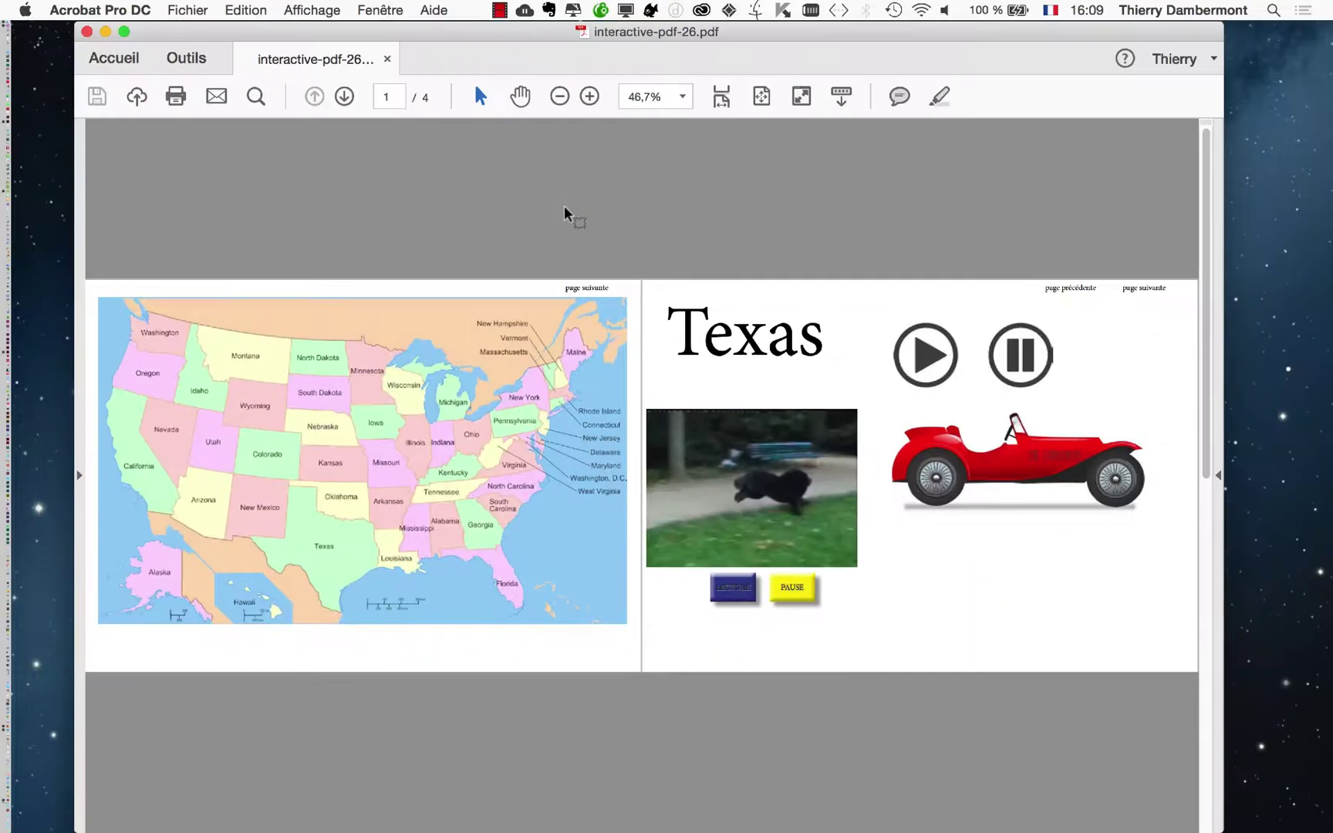
Step: Turn the display of the cover page in Deux pages mode back on
left_click(316, 9)
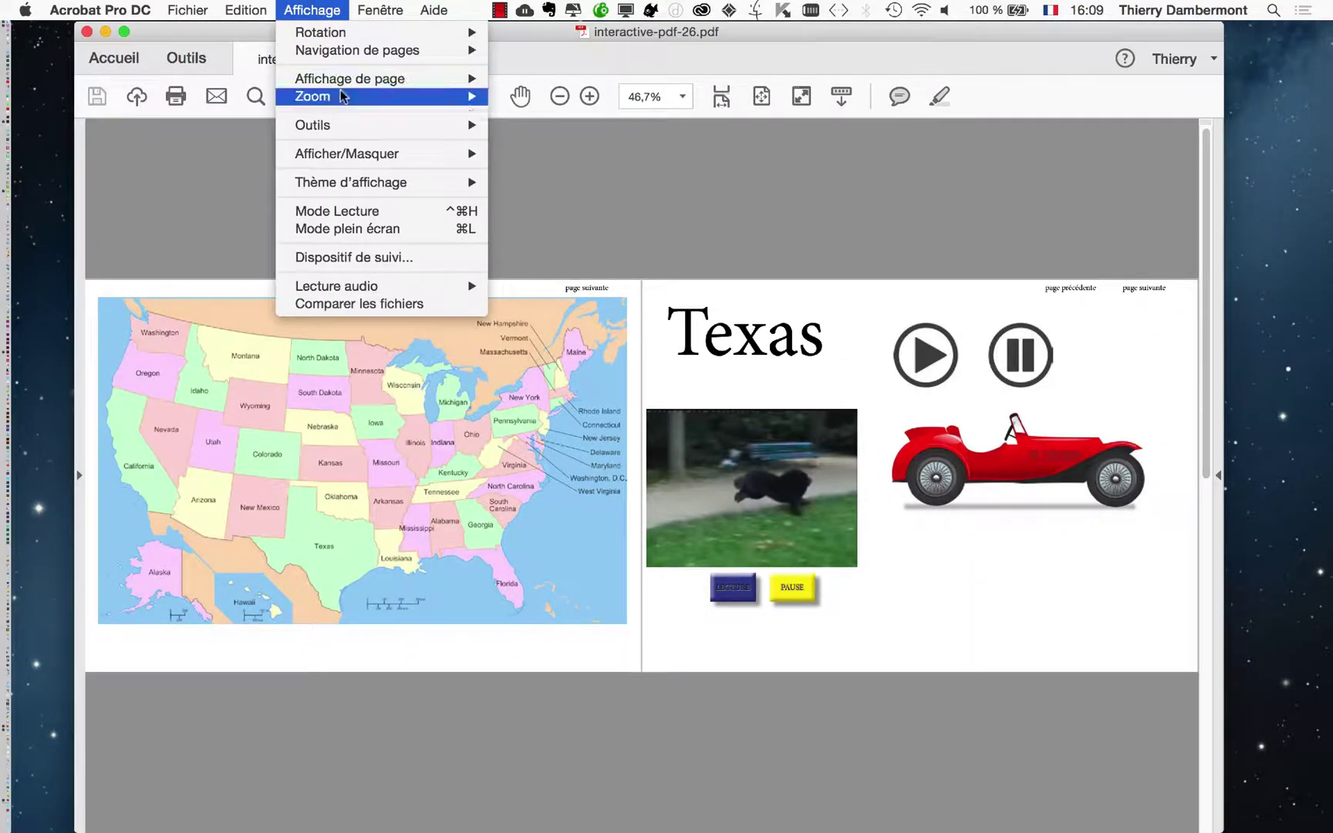
mouse_move(432, 79)
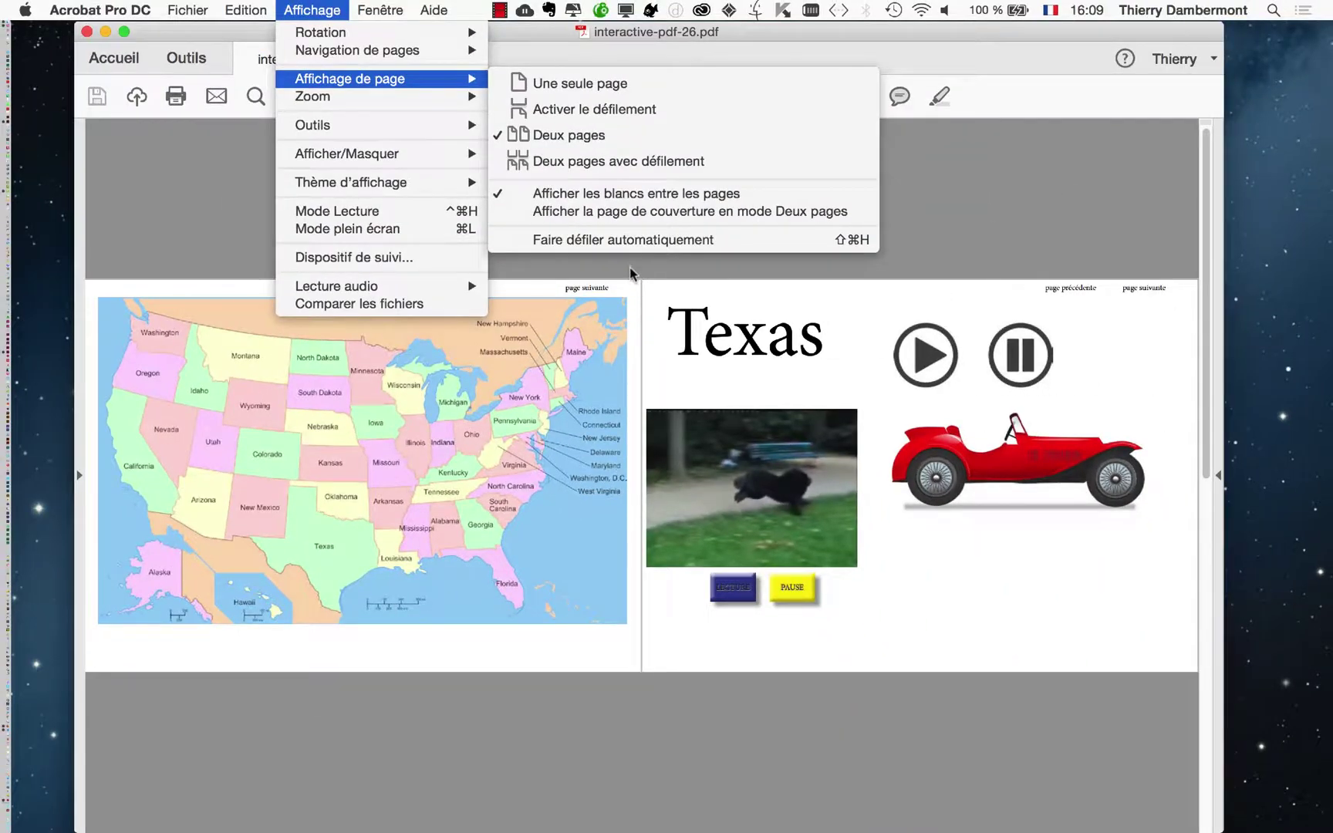
left_click(606, 213)
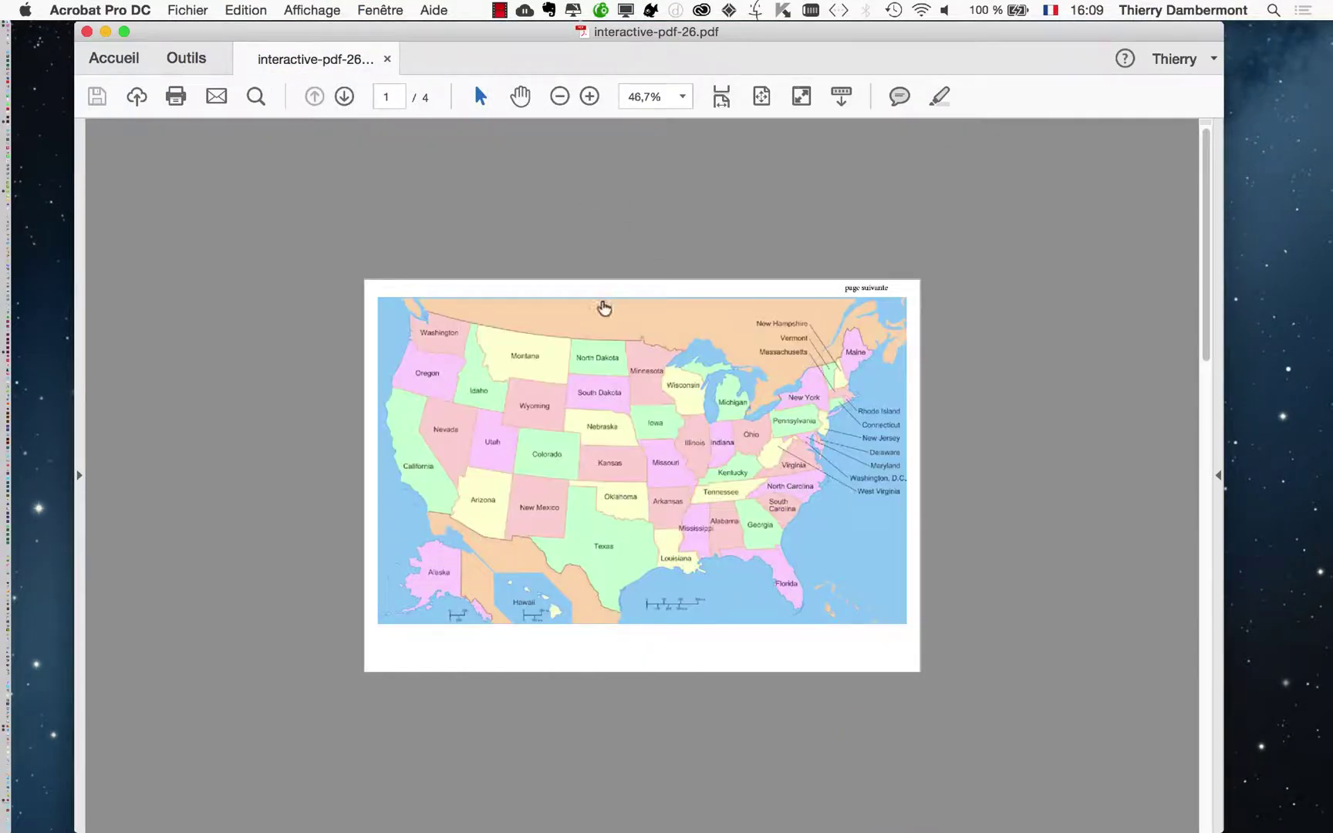
Step: Page forward through the document's spreads to page 4 and return to the cover page
left_click(345, 97)
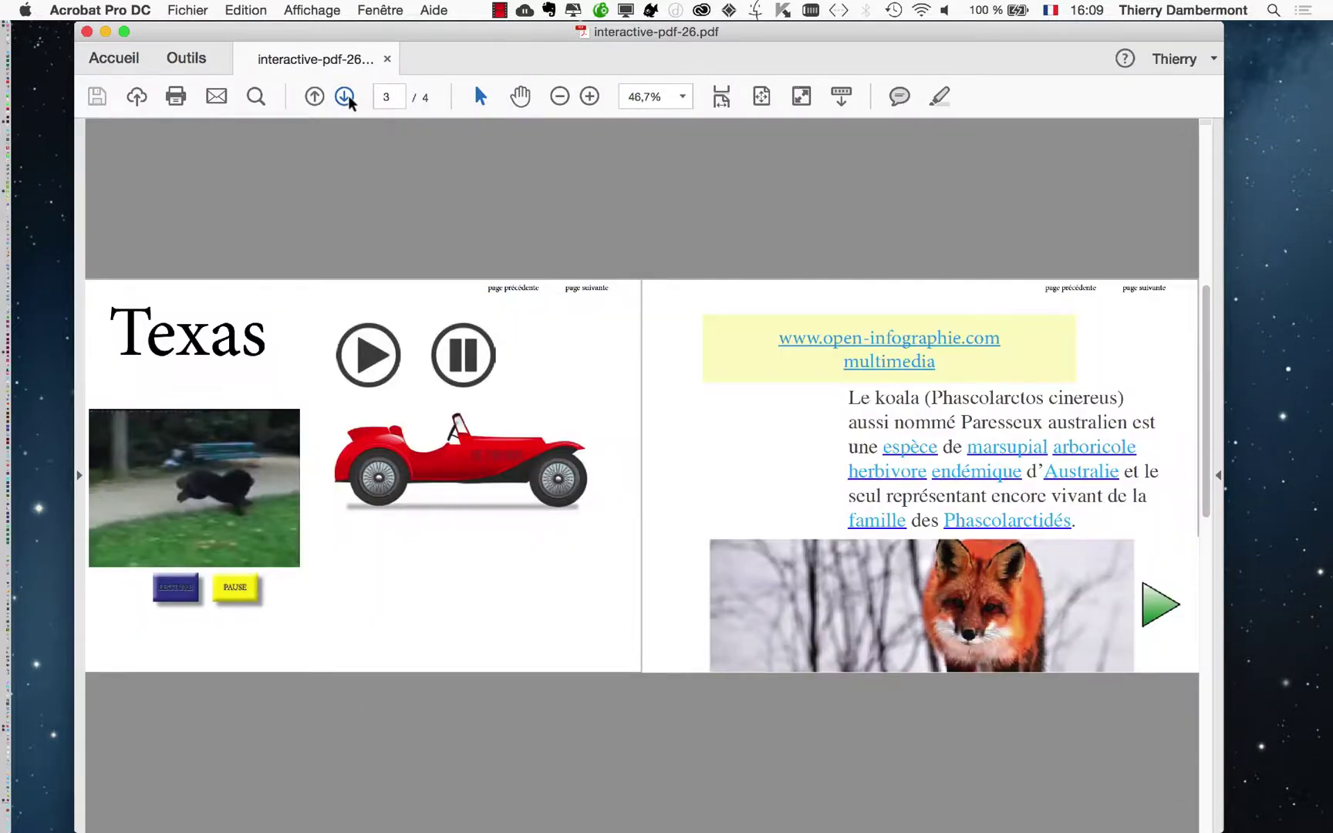
left_click(348, 98)
left_click(314, 95)
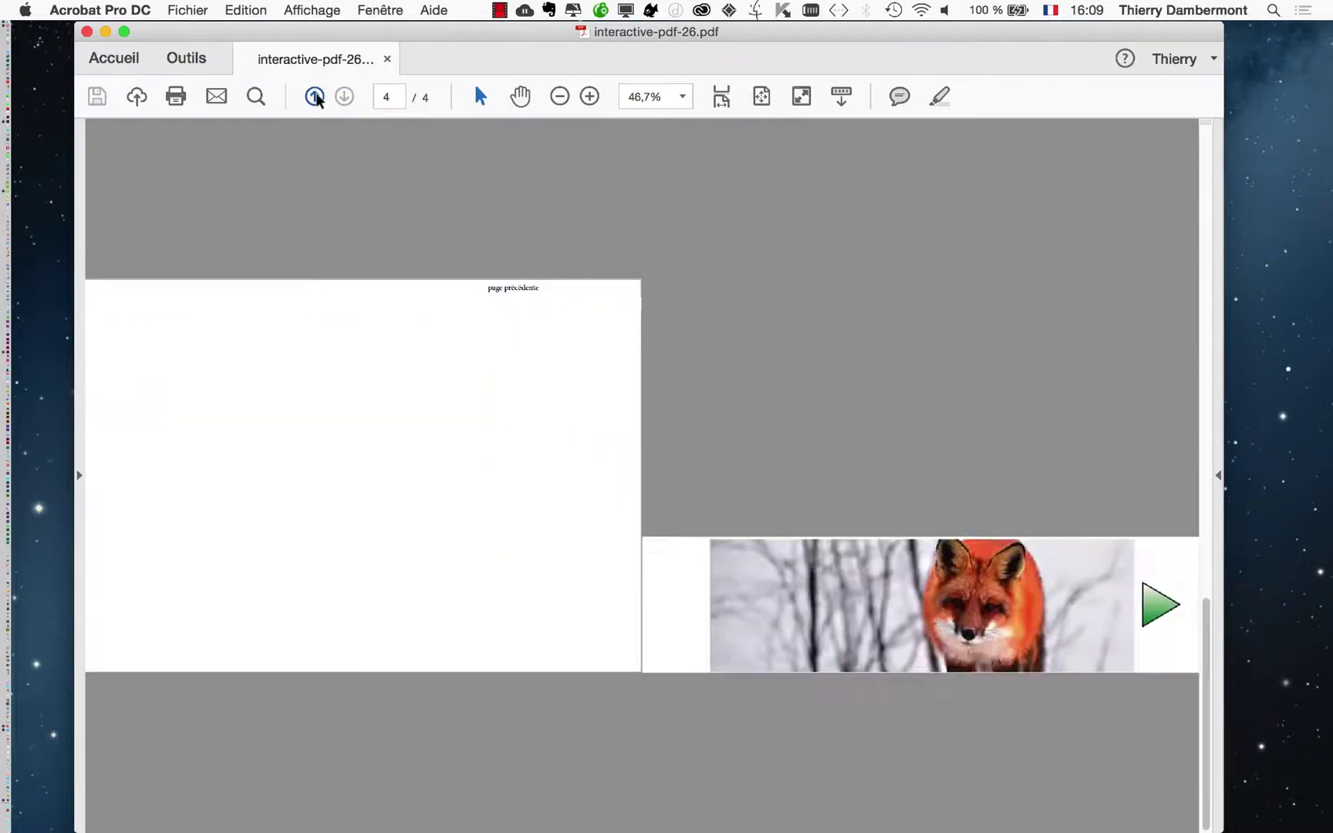
left_click(340, 100)
left_click(316, 100)
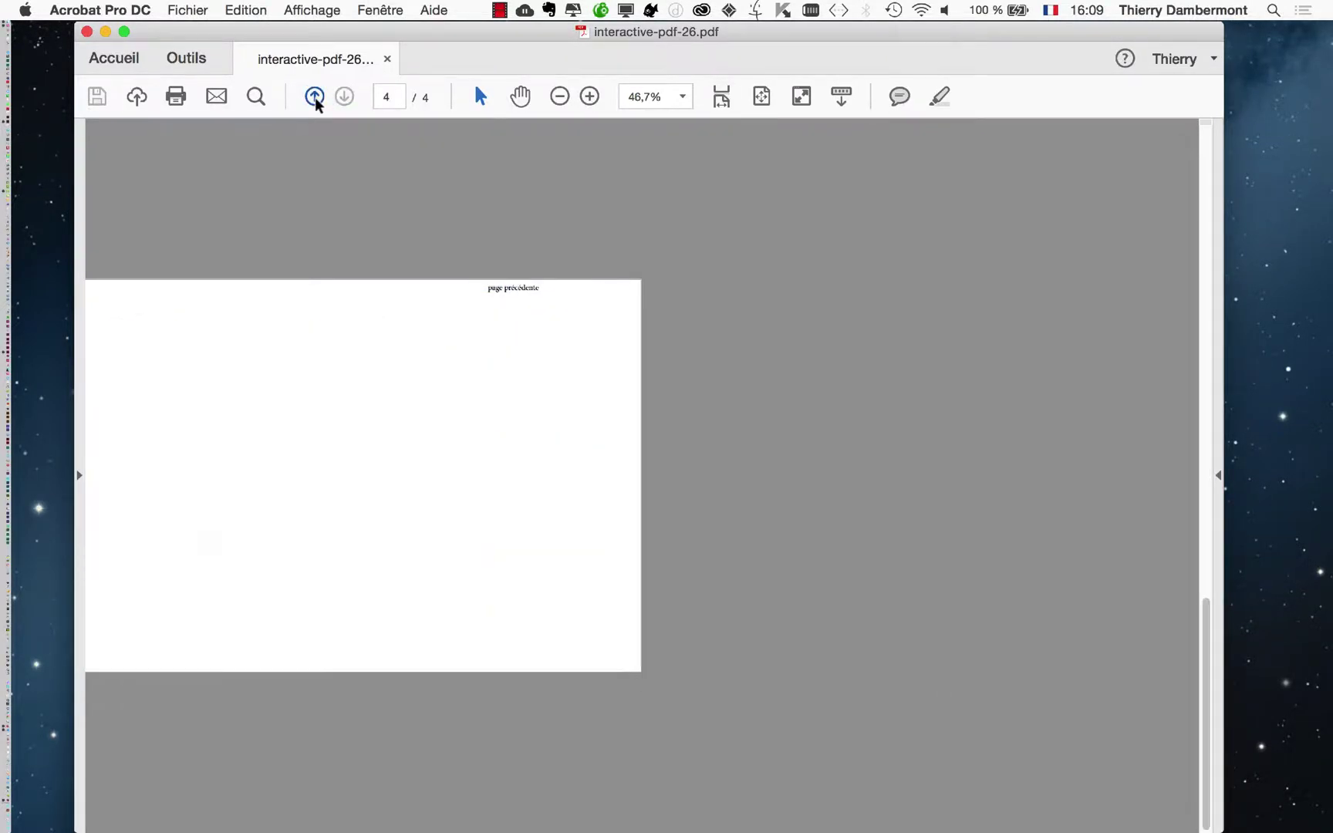
left_click(315, 101)
left_click(333, 11)
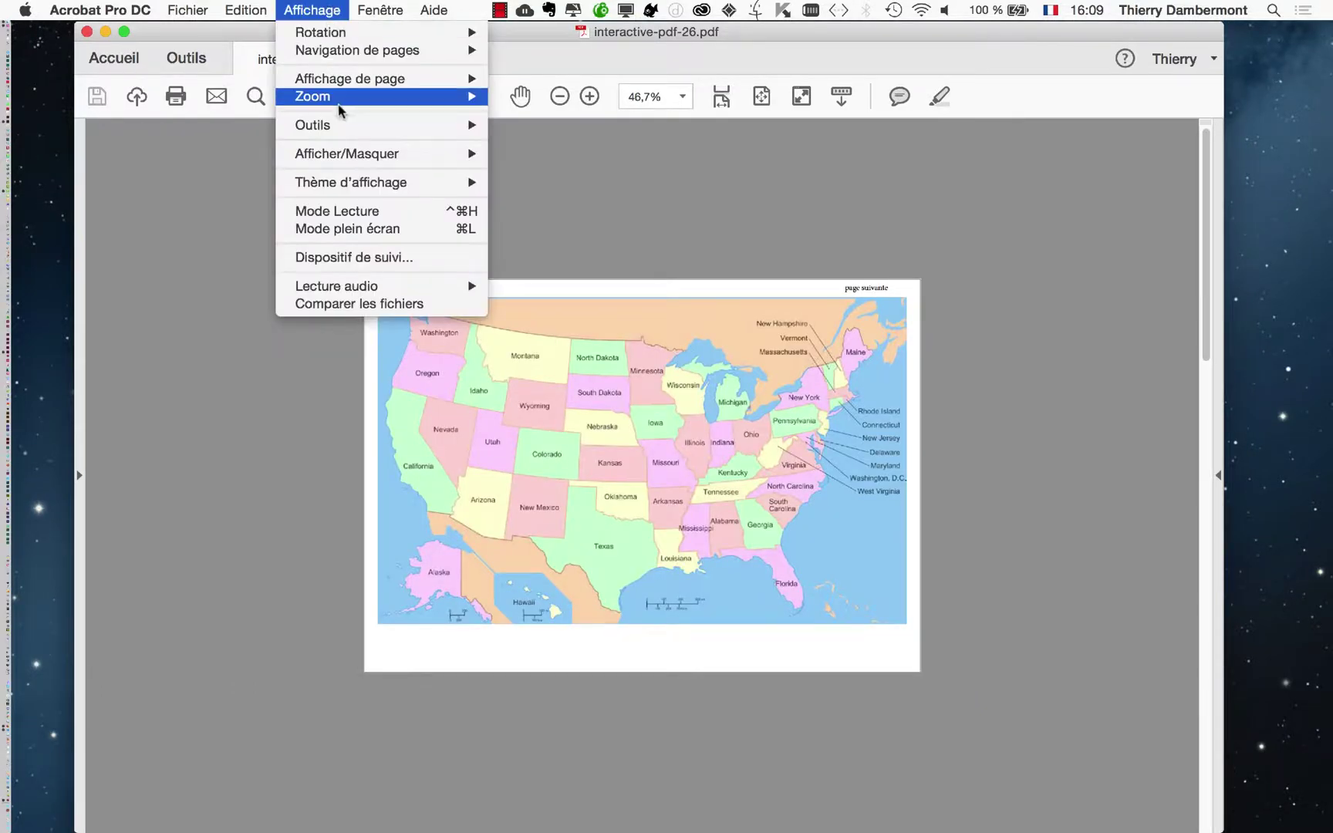
mouse_move(342, 83)
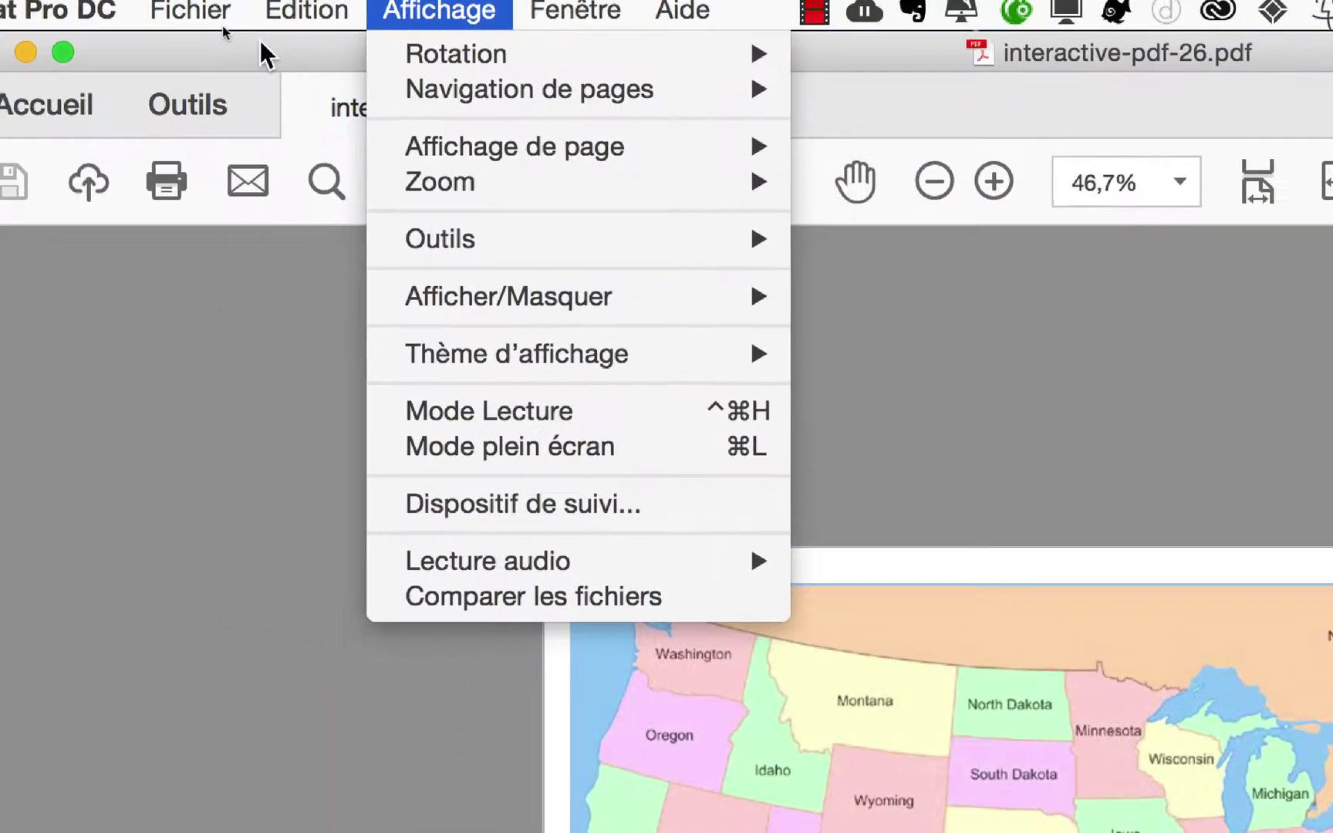
left_click(264, 54)
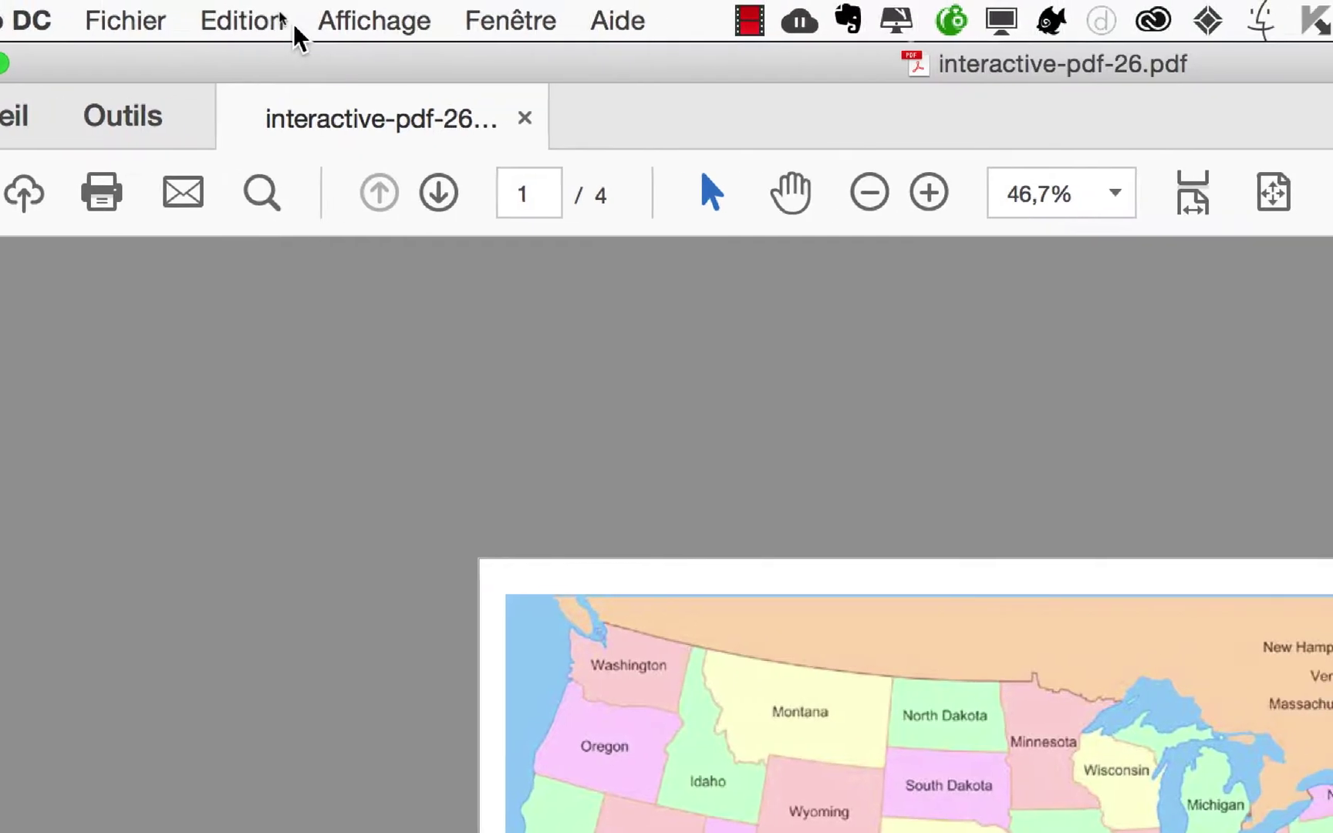
left_click(438, 10)
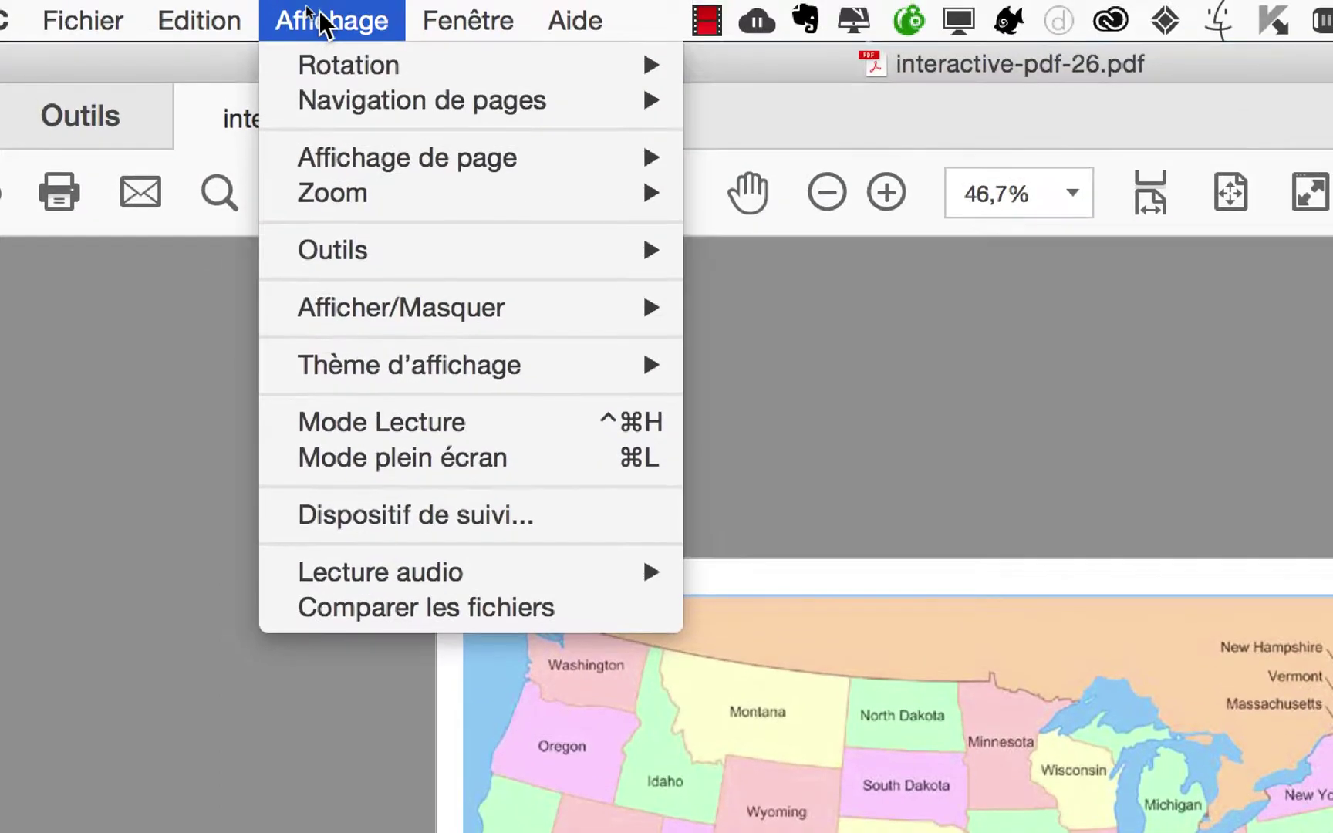
left_click(321, 20)
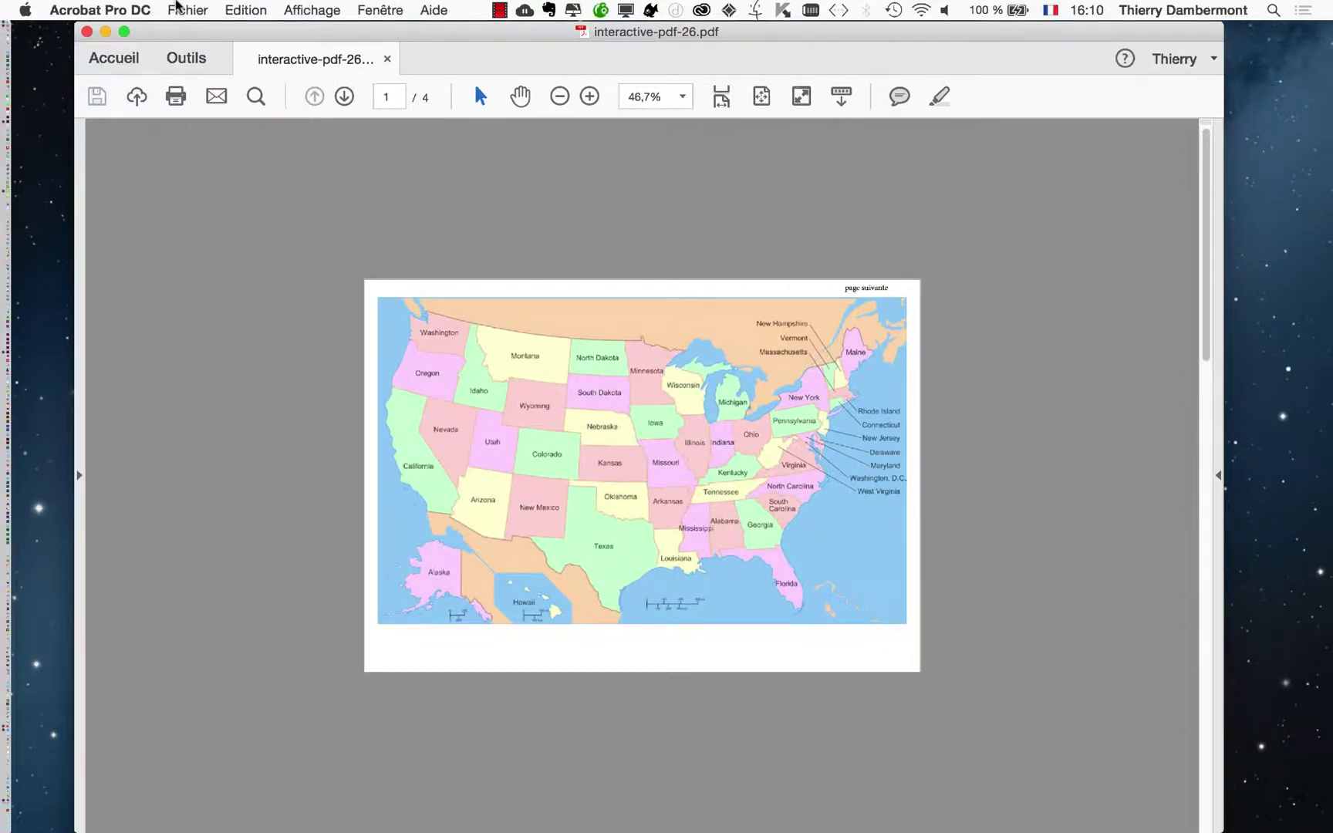
Step: Open the document properties of interactive-pdf-26.pdf on the Vue initiale settings and reposition the dialog
left_click(132, 6)
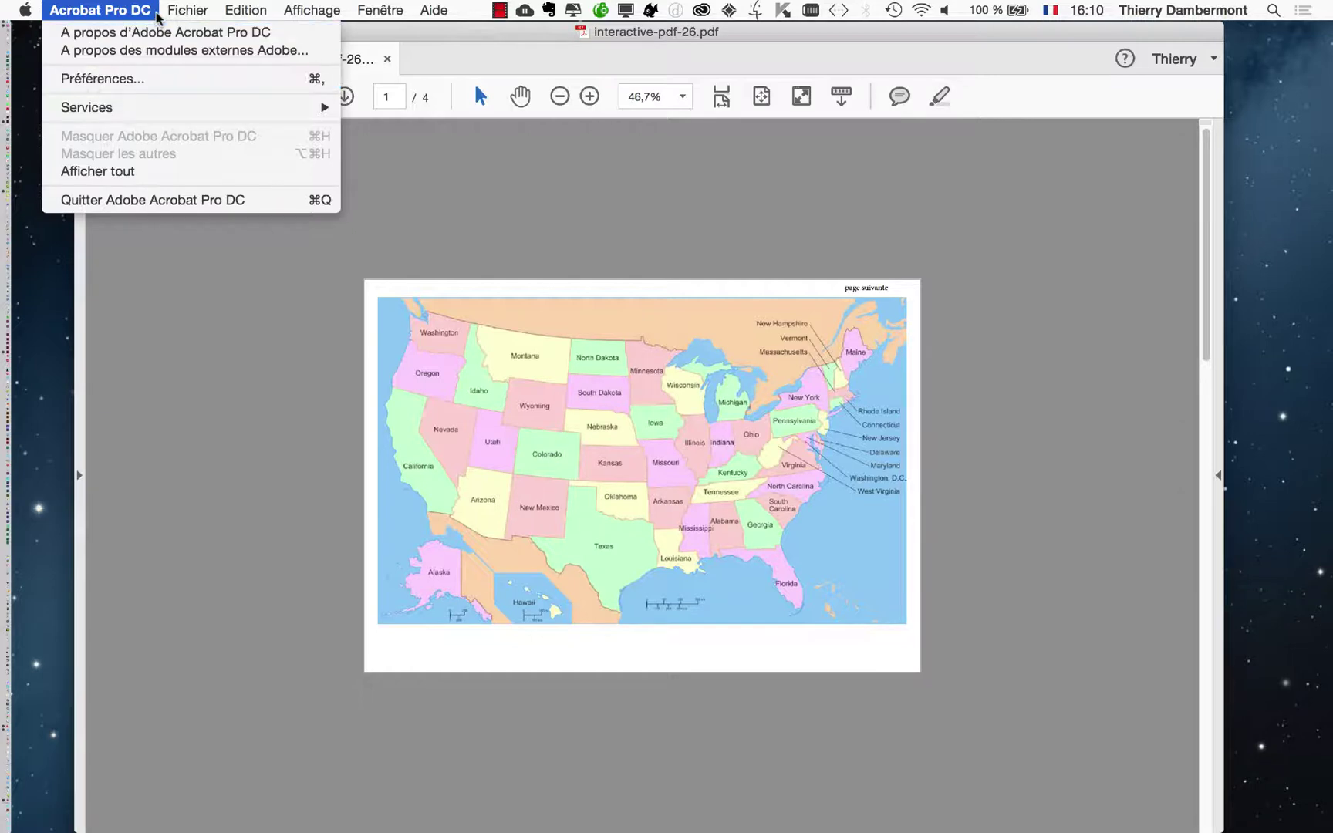
mouse_move(171, 6)
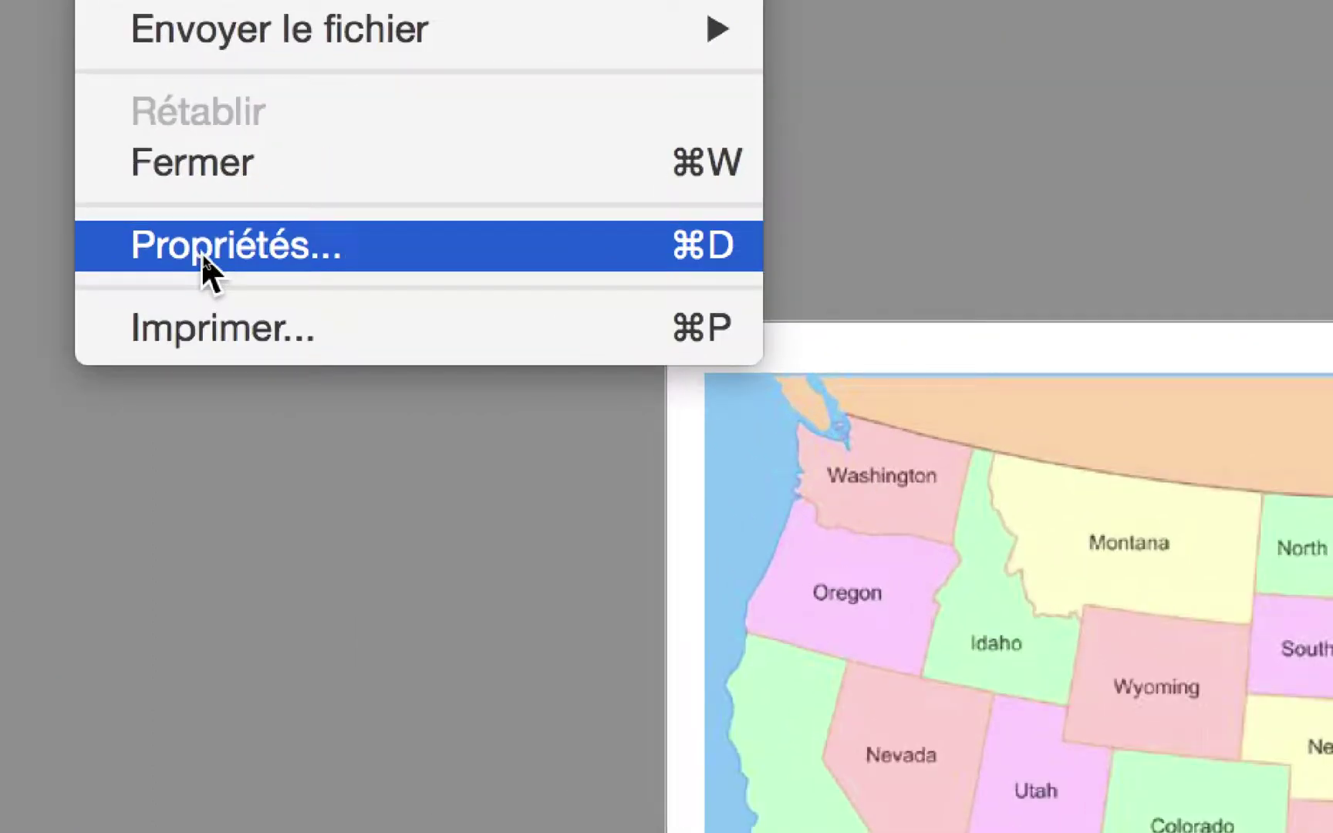
left_click(202, 250)
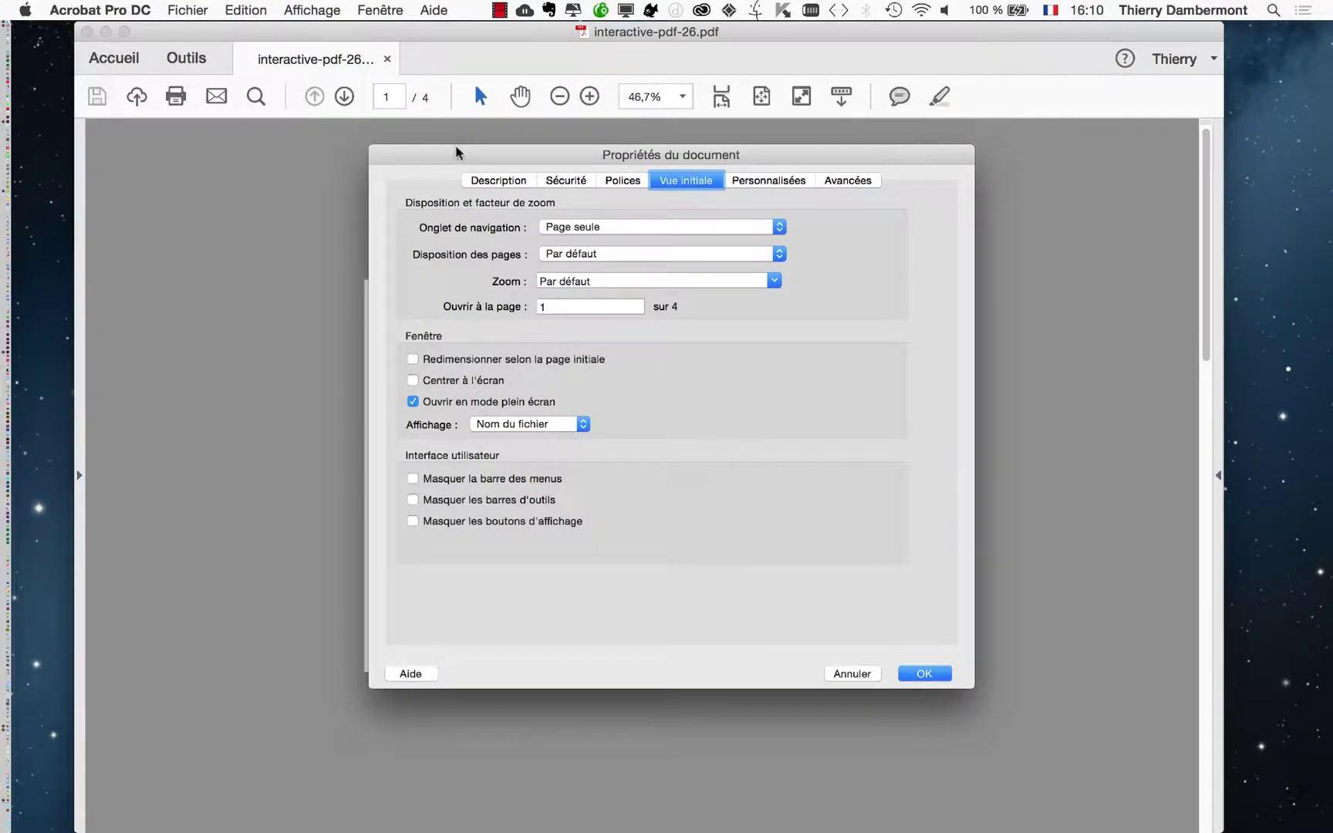
left_click_drag(462, 155, 355, 150)
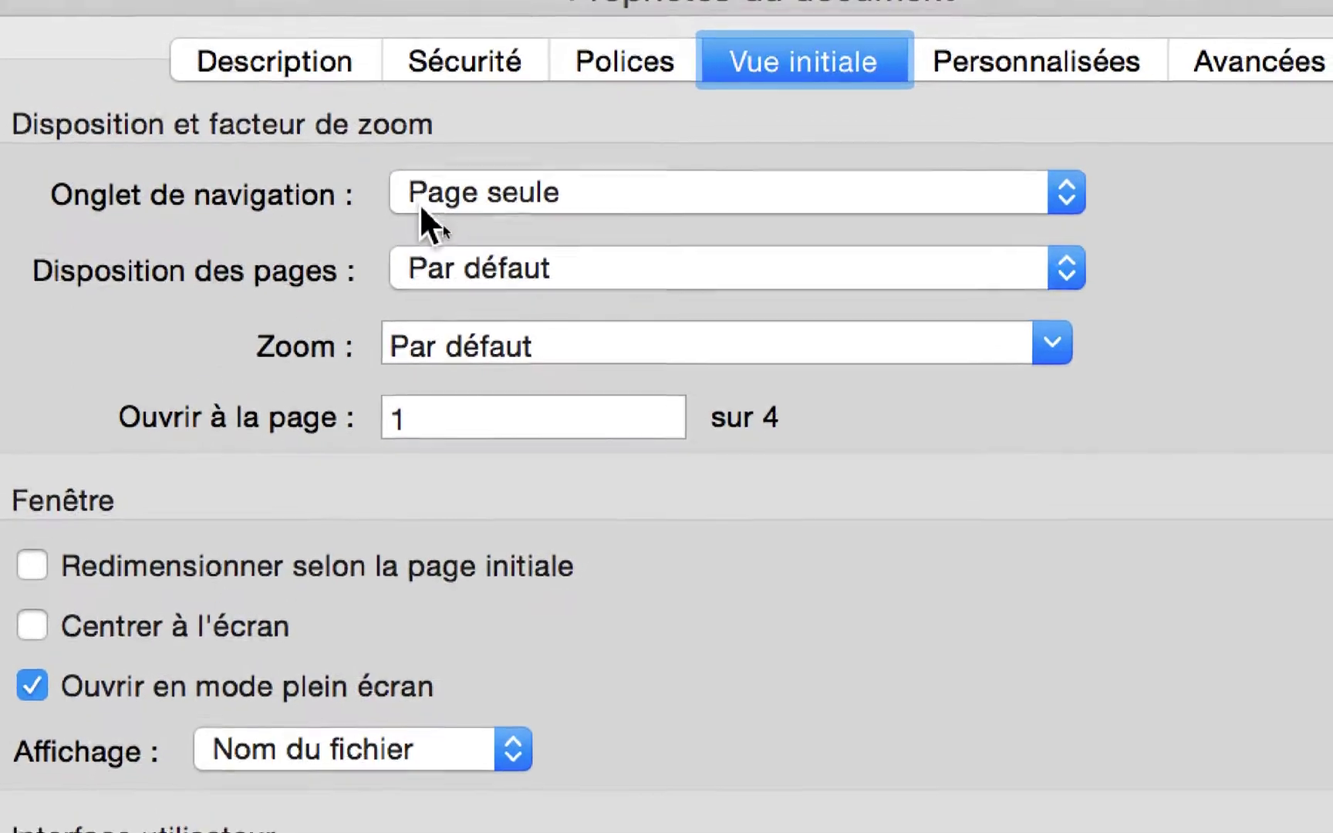
Step: Examine the Onglet de navigation choices for the initial view, keeping Page seule
left_click(428, 200)
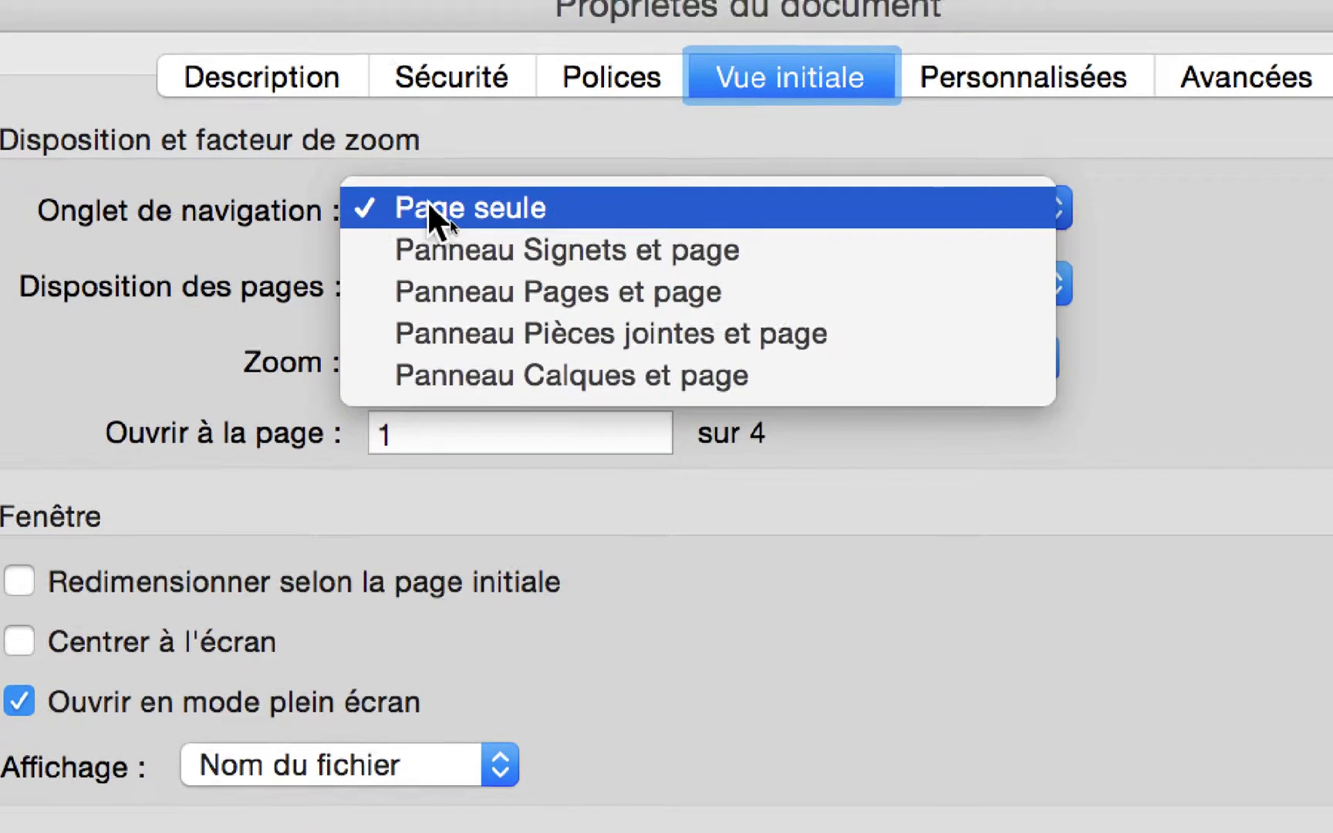
left_click(173, 214)
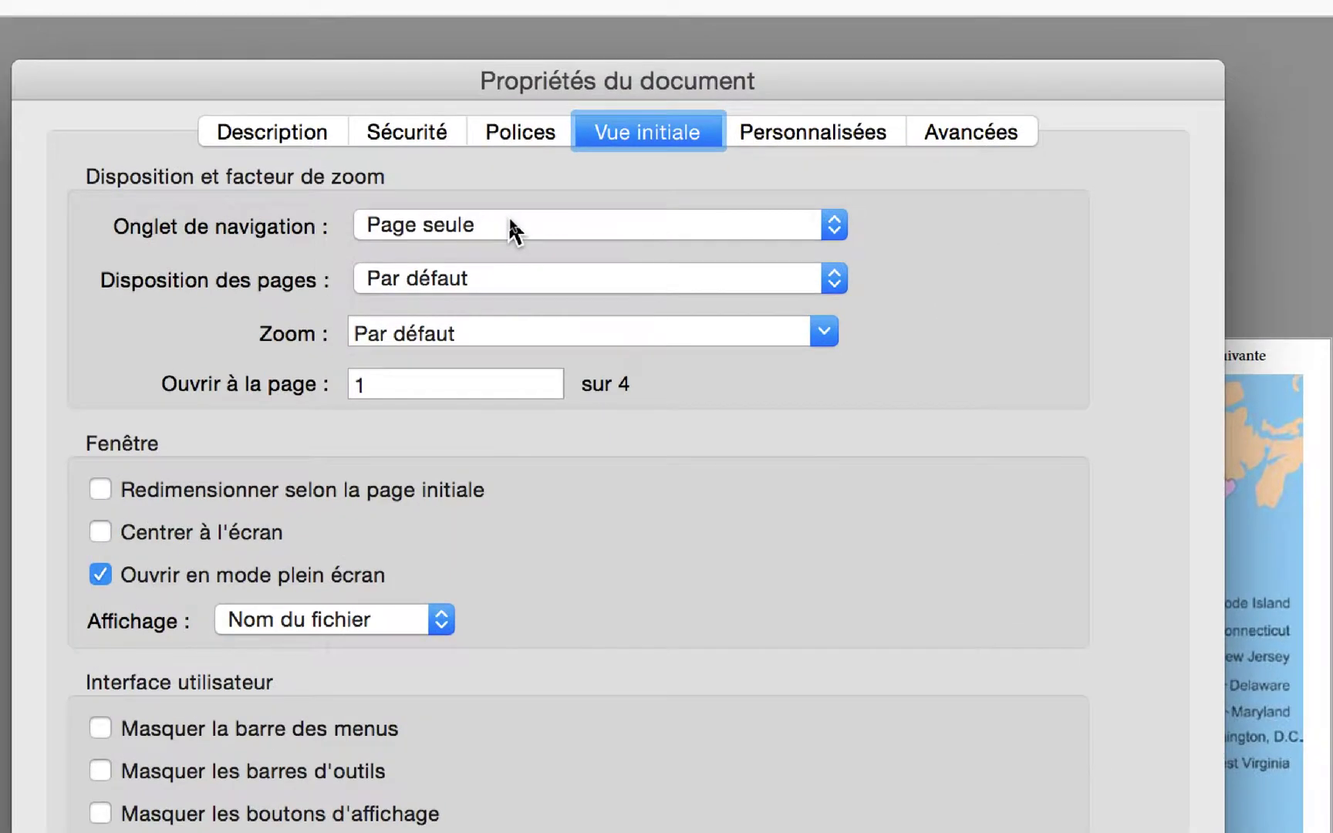
left_click(513, 230)
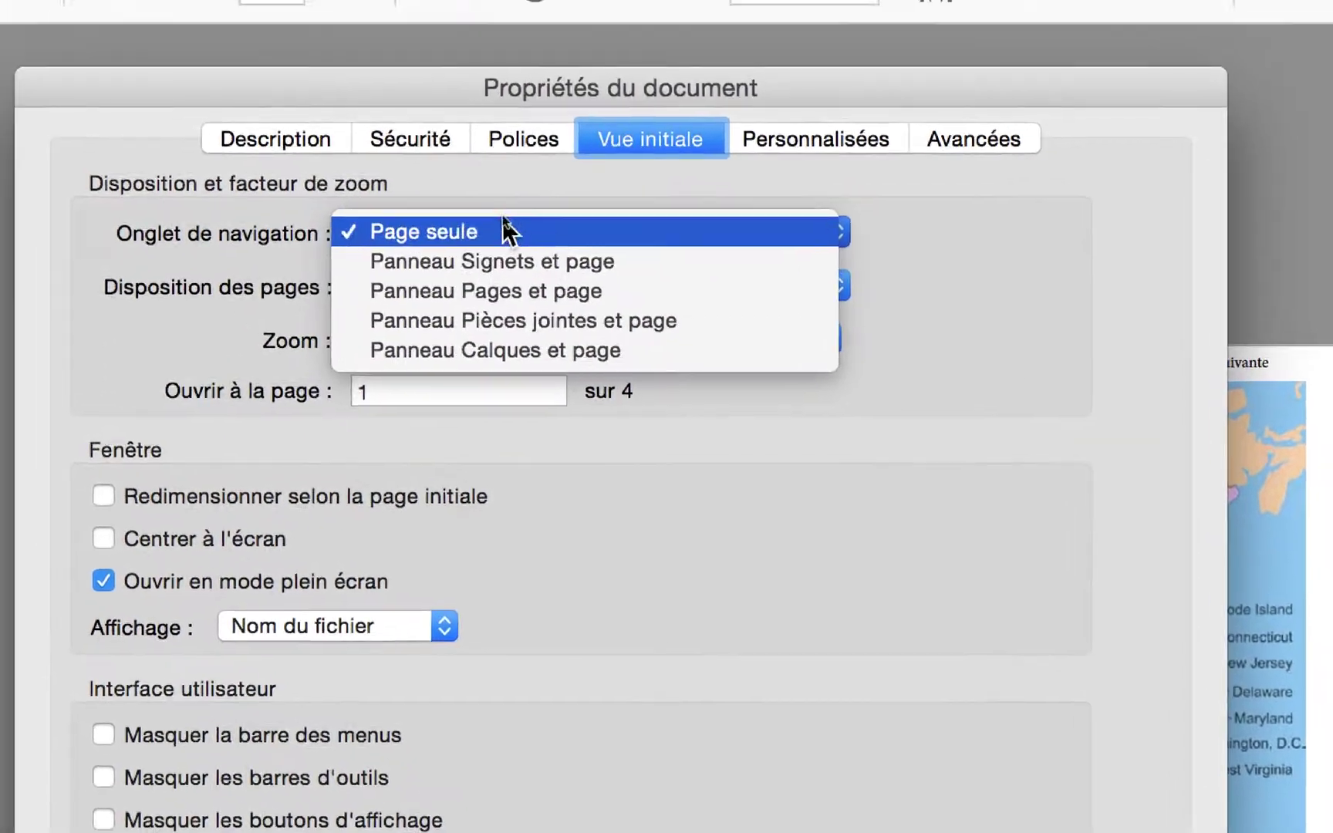
left_click(473, 194)
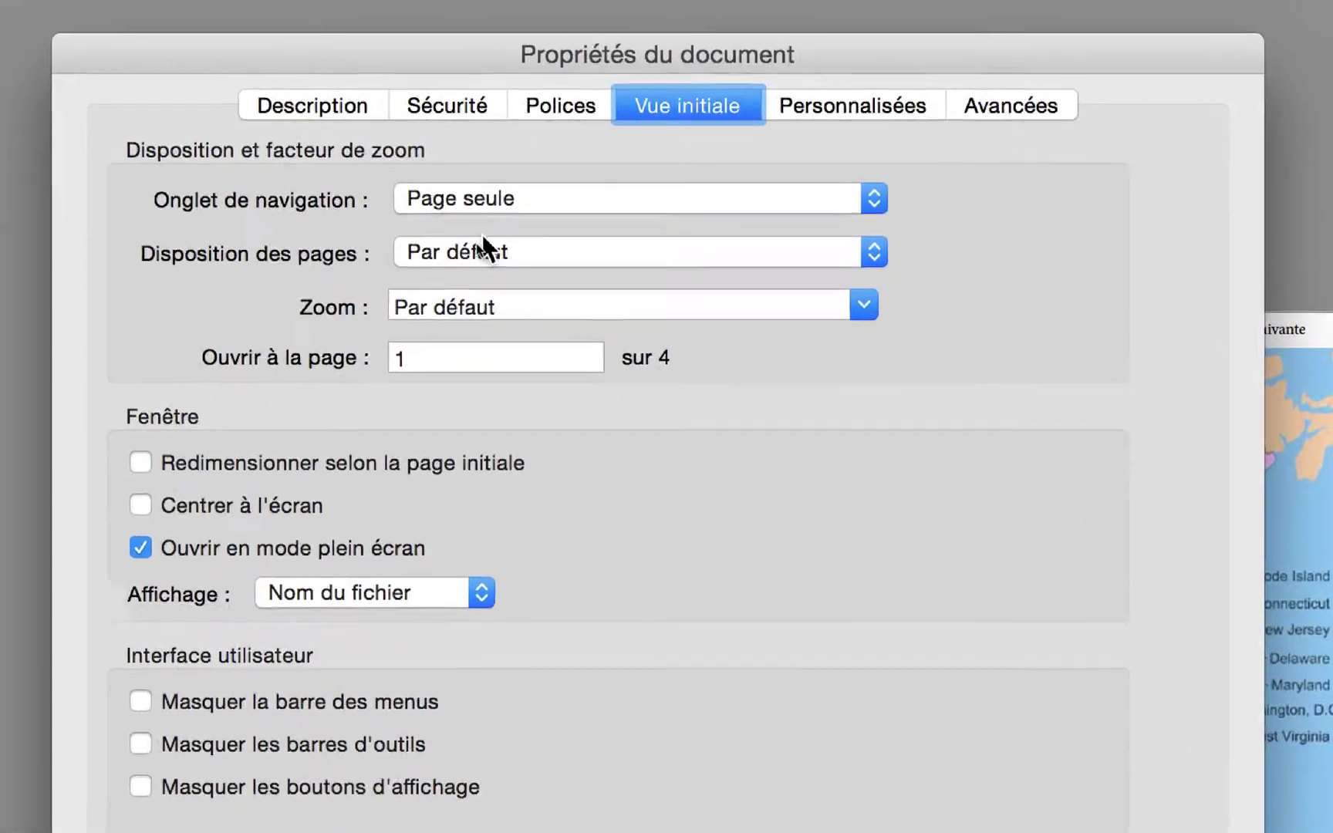
Step: Set the initial view's page layout to Une seule page and leave the zoom at Par défaut
left_click(479, 242)
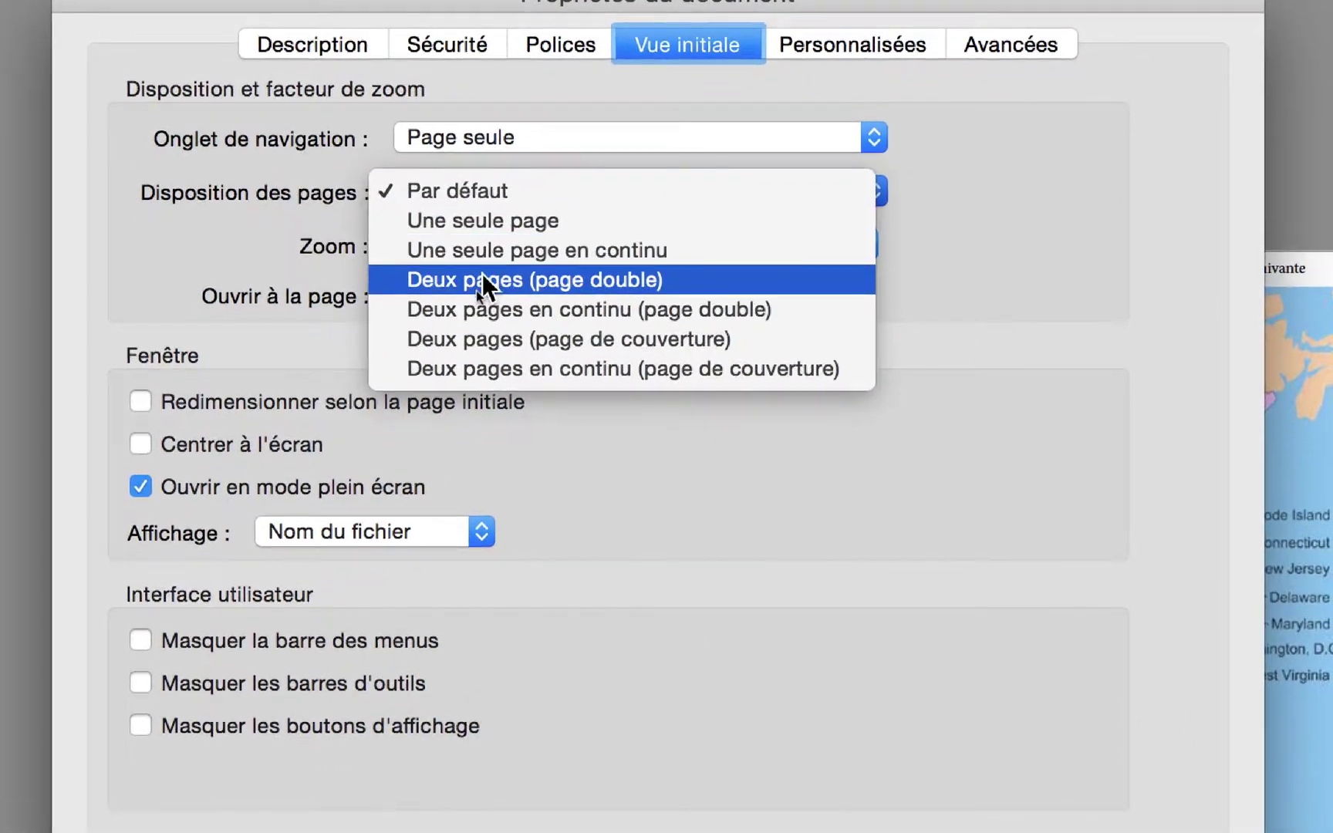
left_click(479, 233)
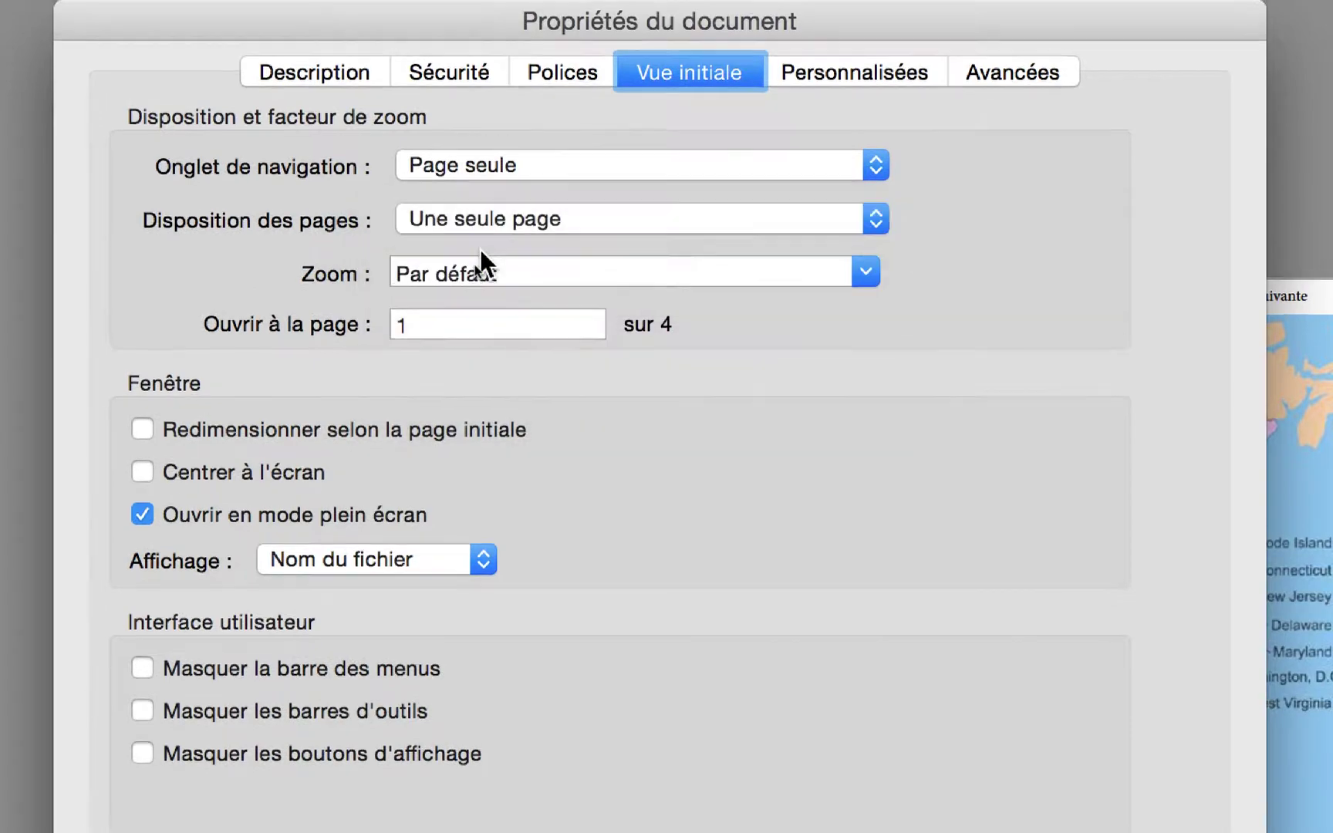
left_click(475, 202)
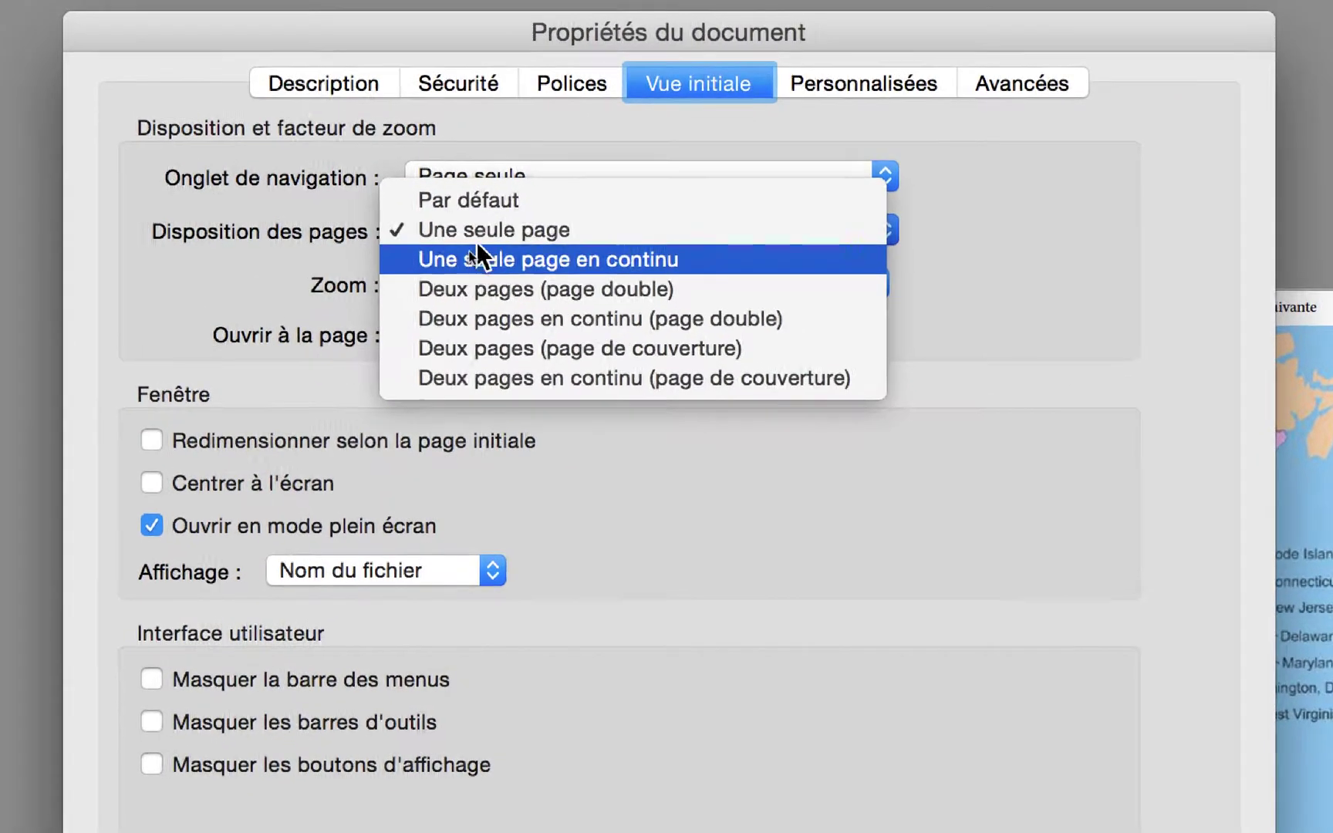
left_click(478, 235)
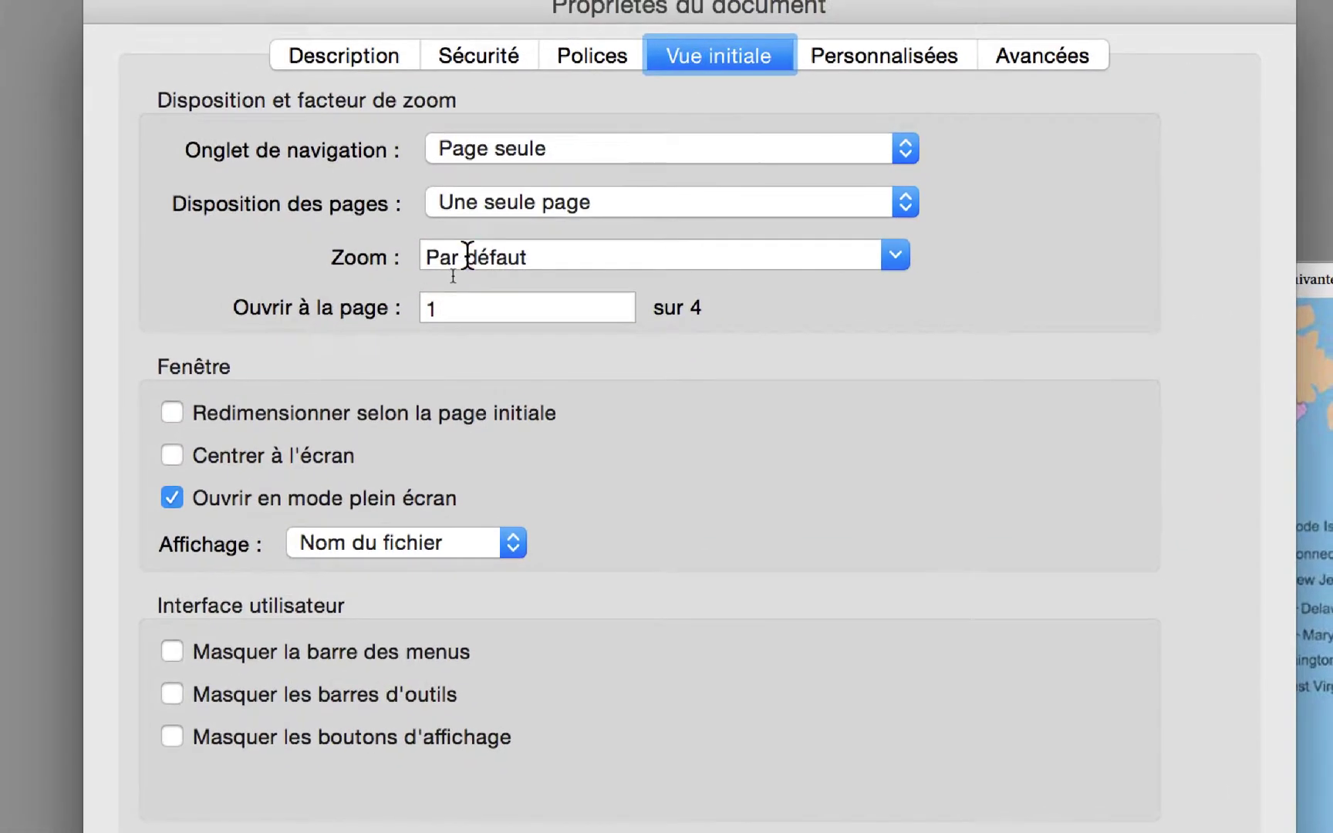
left_click(420, 289)
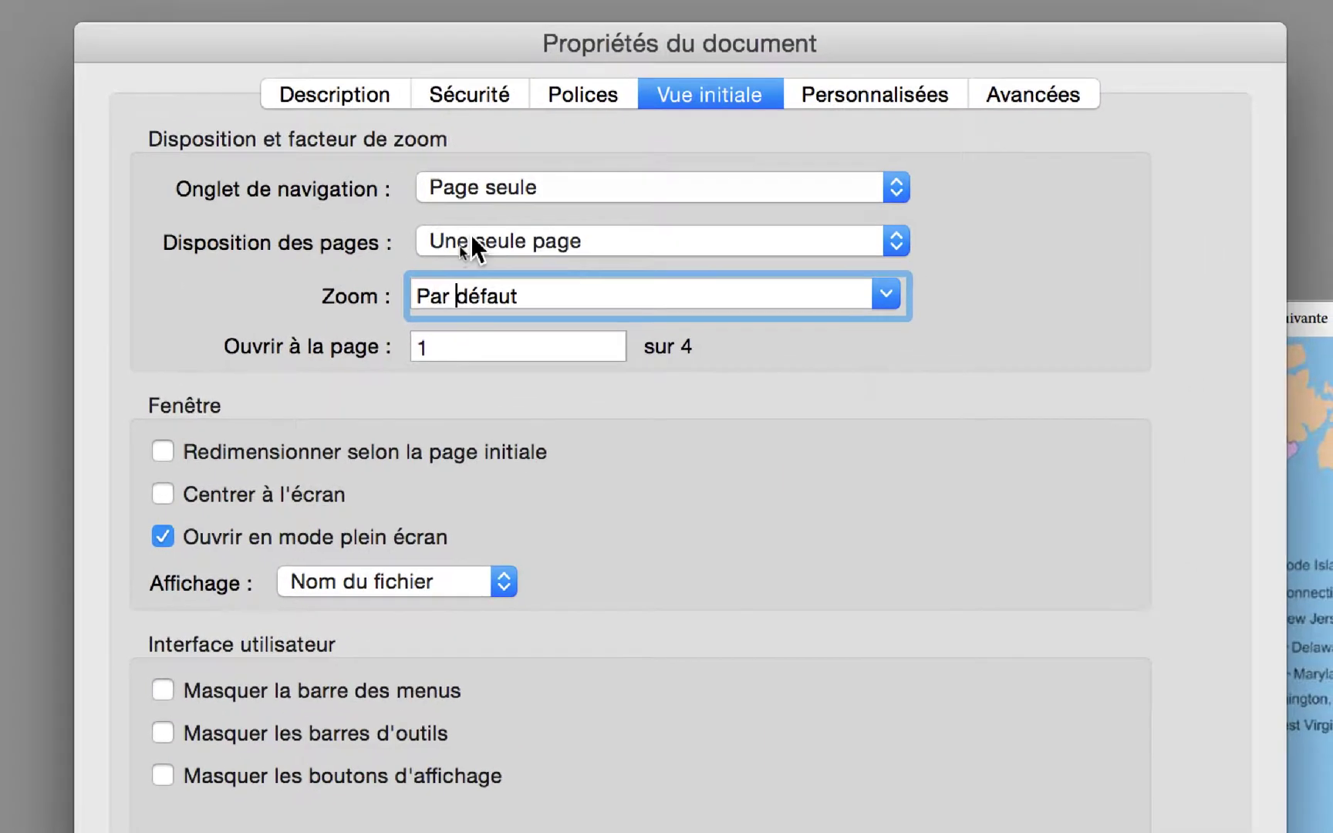
left_click(621, 16)
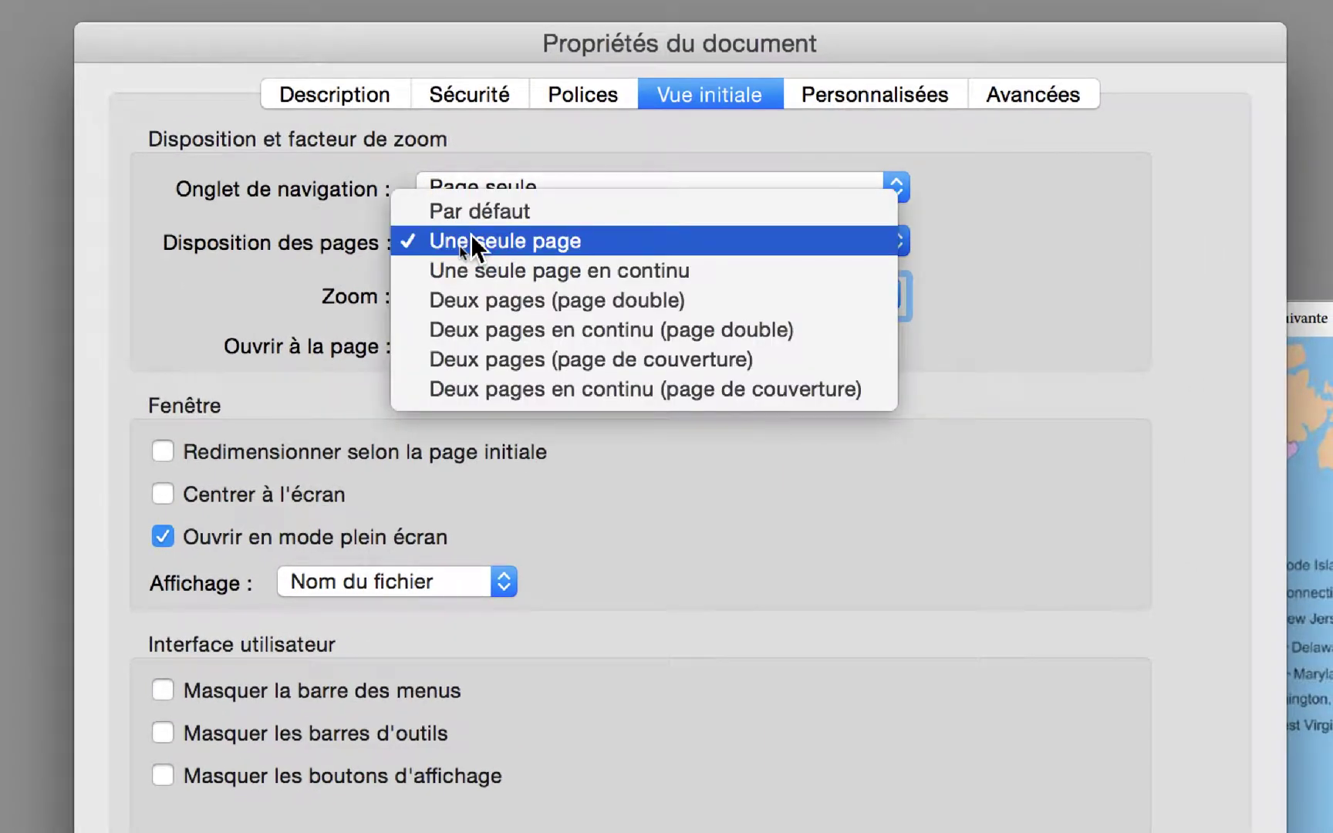
left_click(471, 239)
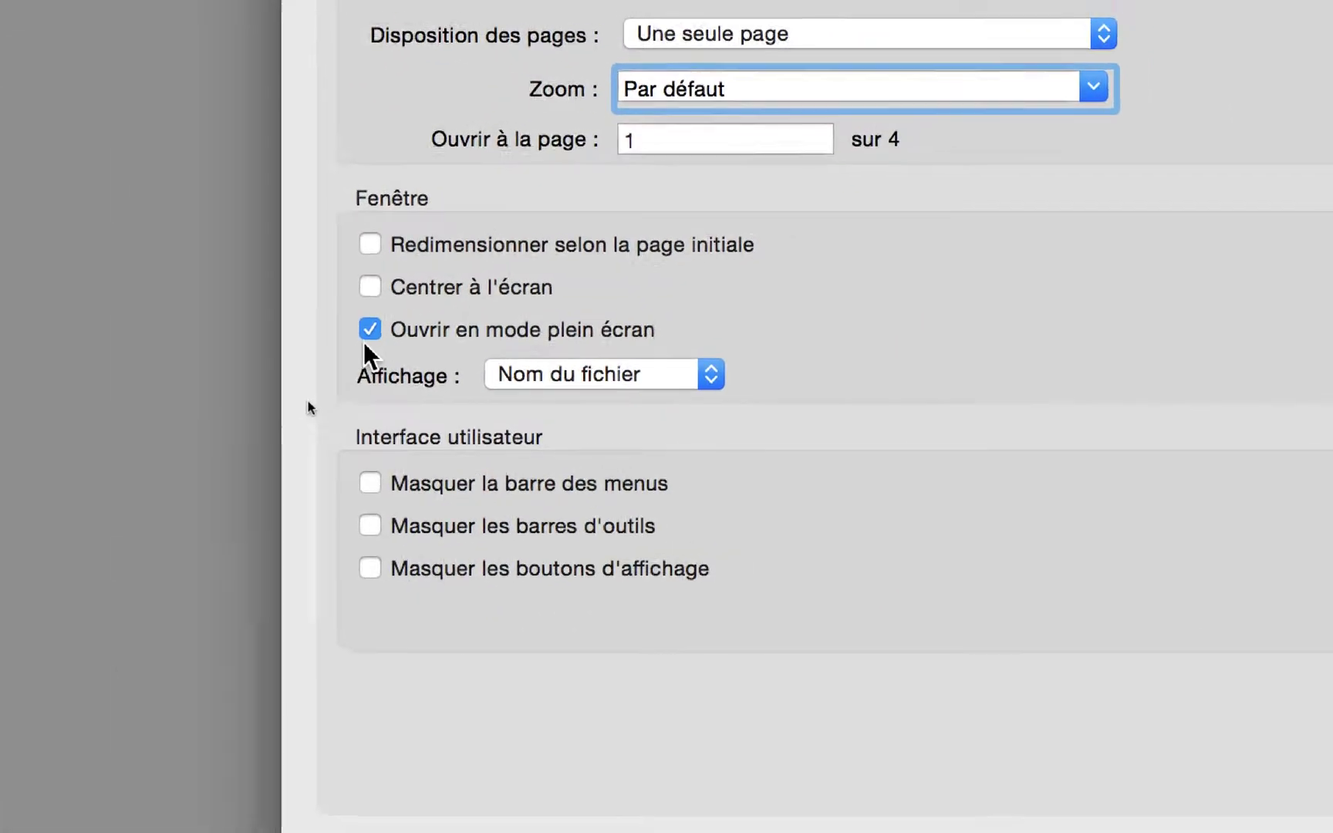
Step: Disable opening in full-screen mode and set the initial page layout to Deux pages en continu (page de couverture)
left_click(360, 339)
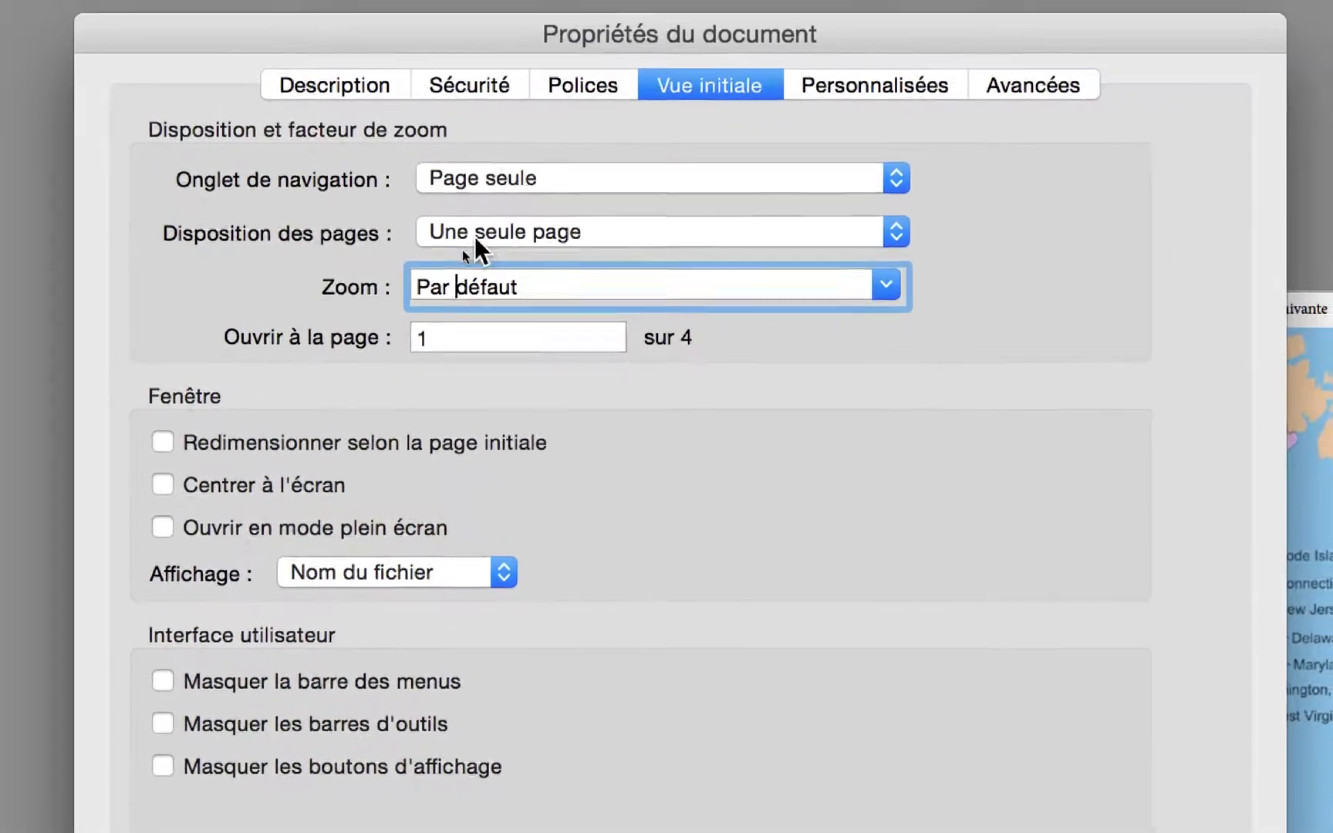
left_click(677, 43)
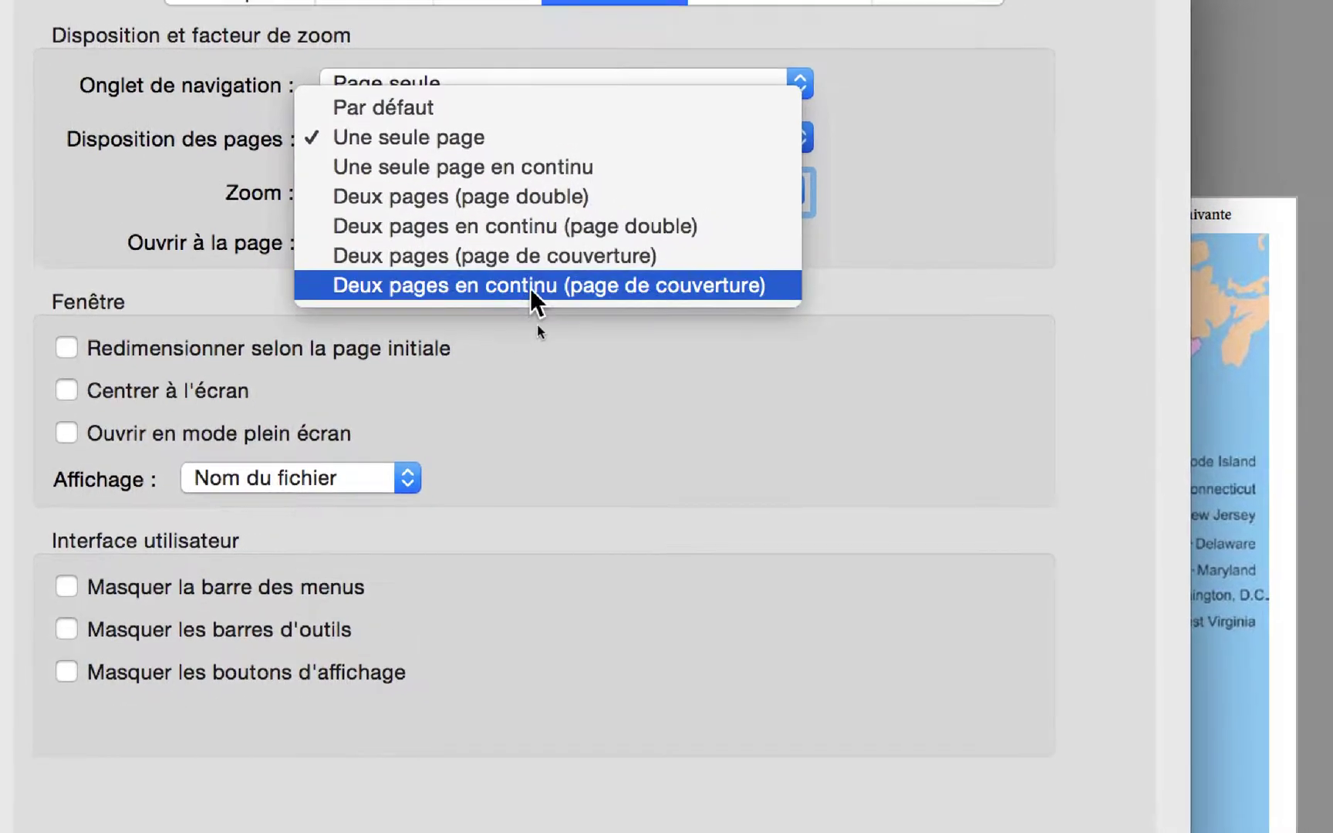
left_click(552, 292)
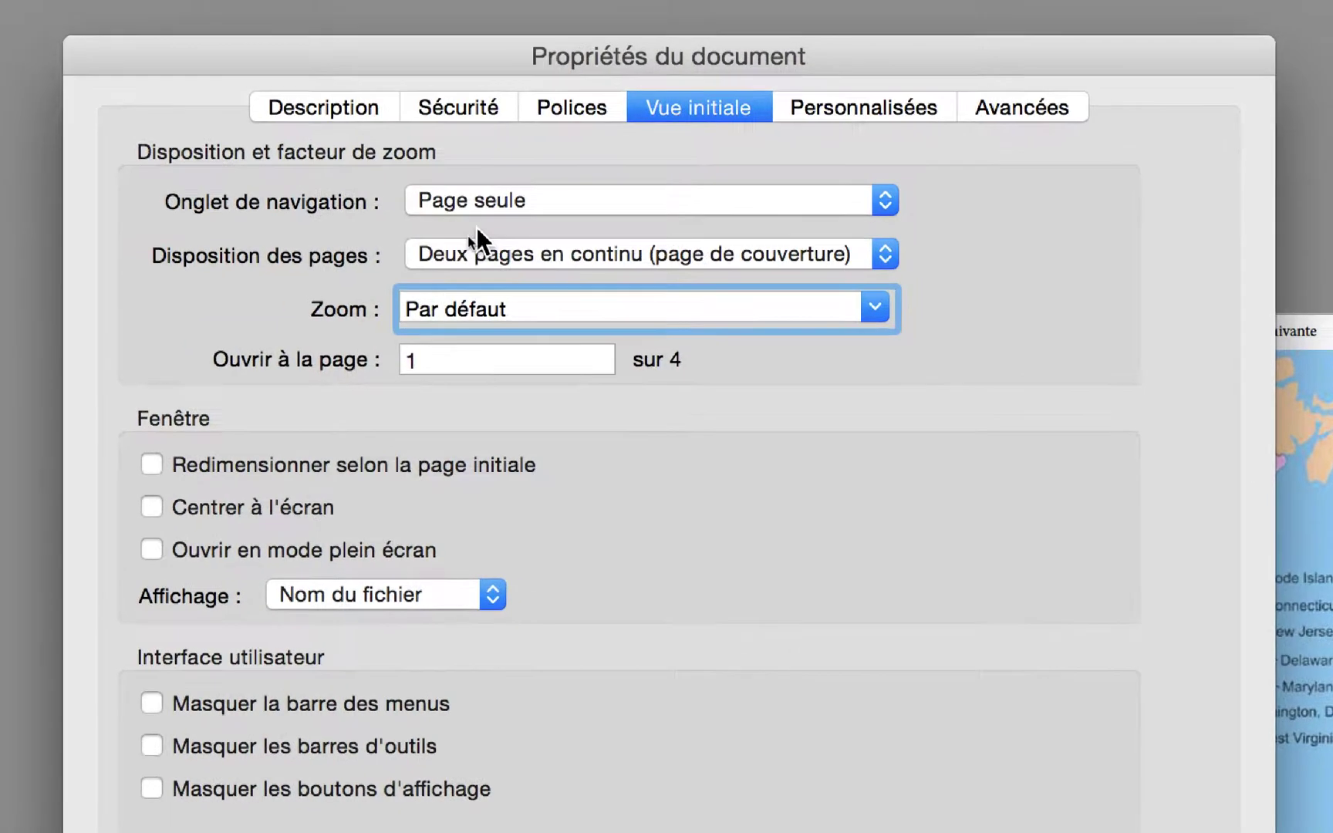
Step: Set the initial view's navigation tab to Panneau Signets et page, keep the current page layout, and apply the document properties
left_click(441, 185)
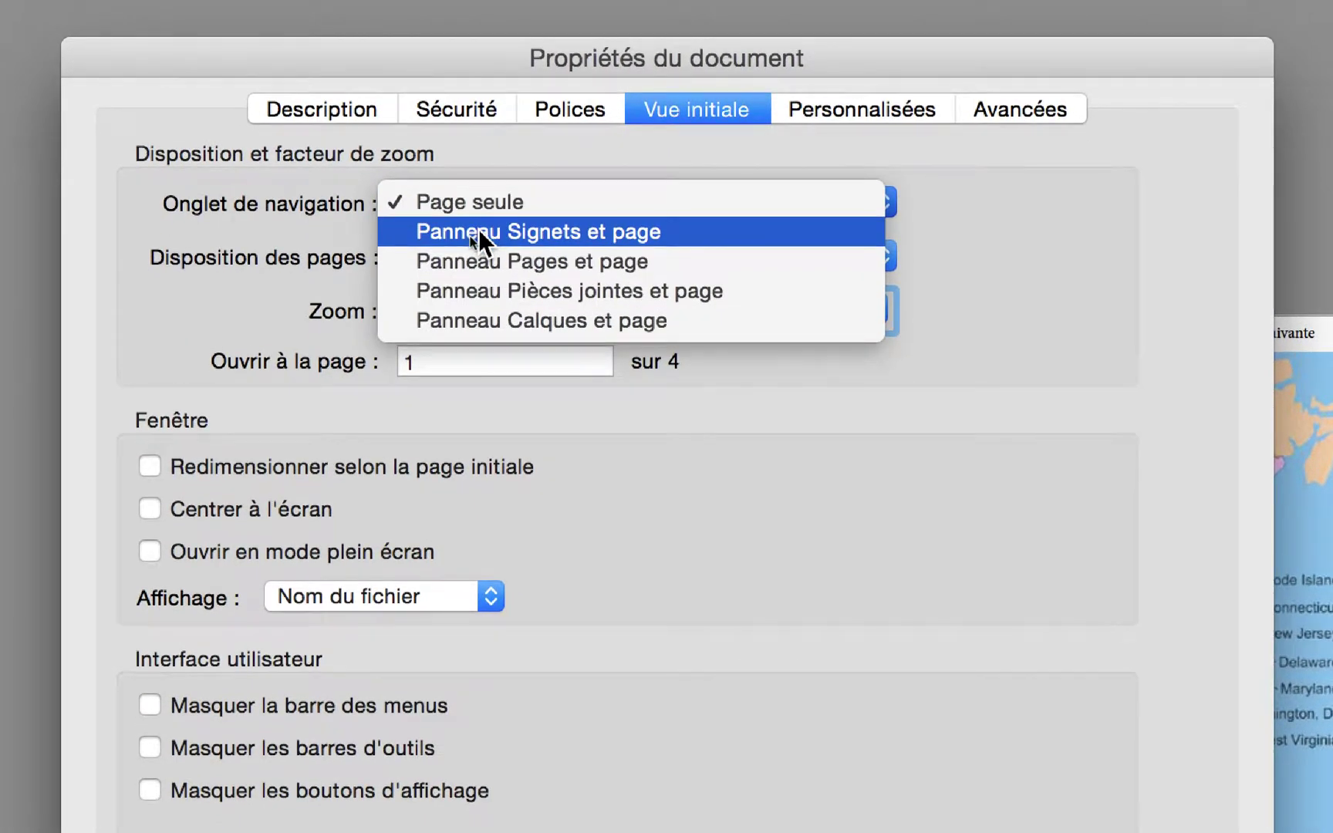
left_click(478, 231)
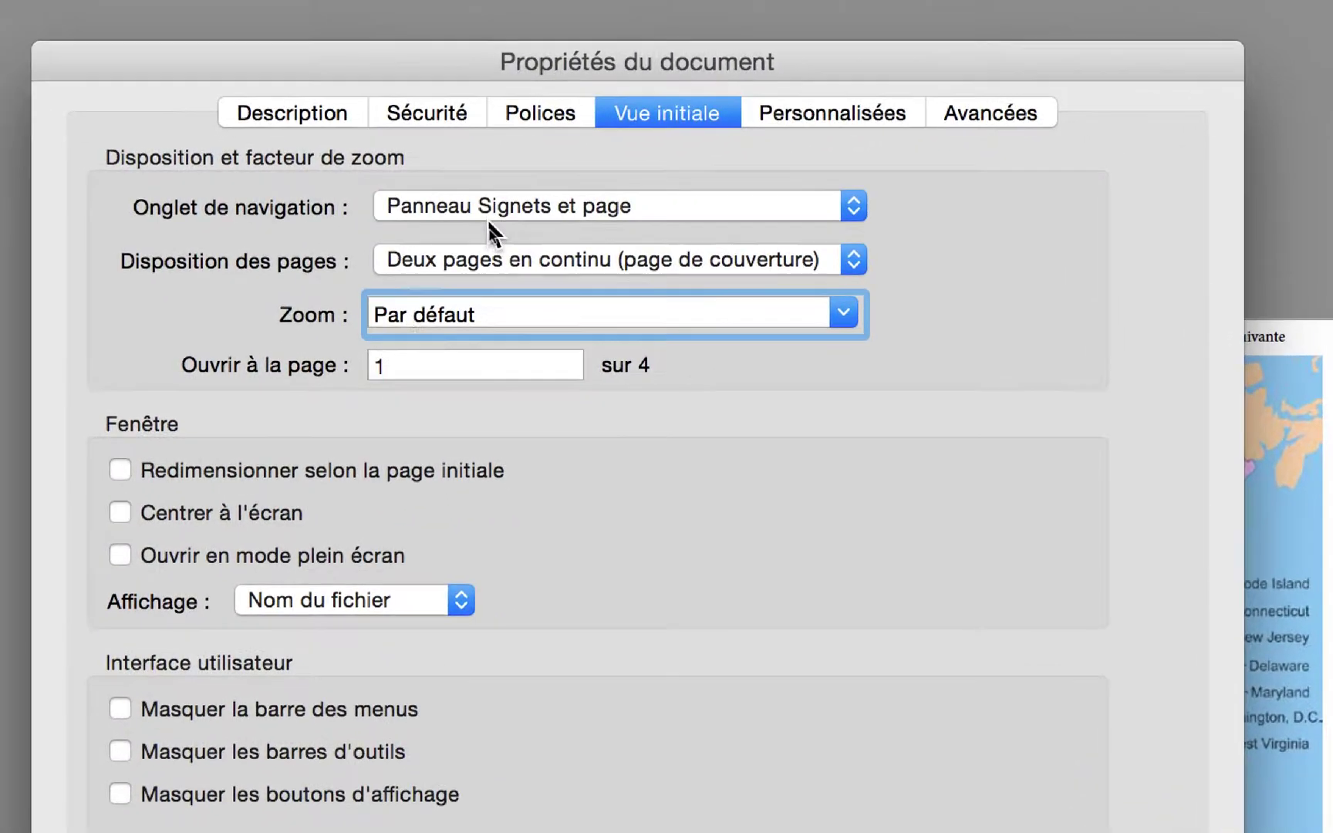
left_click(351, 274)
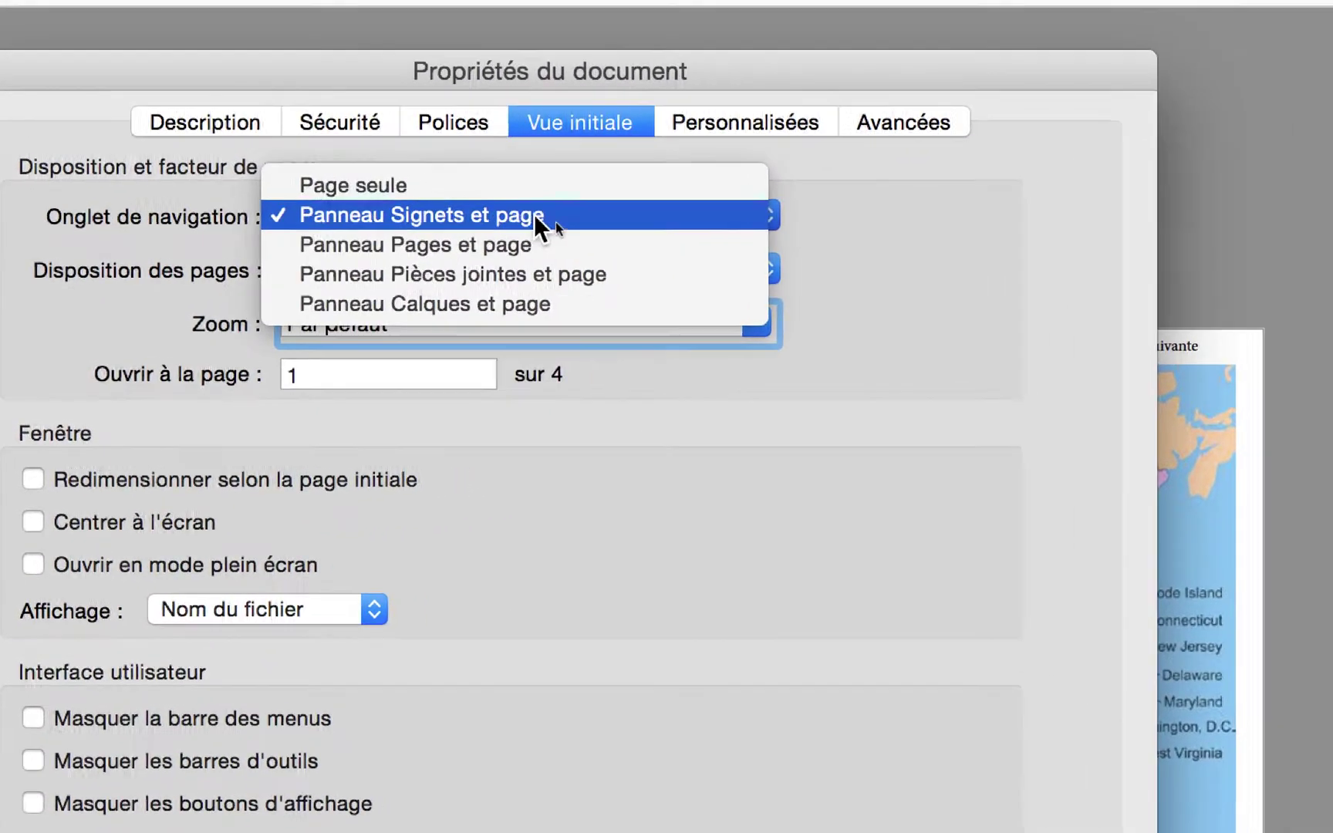
left_click(527, 215)
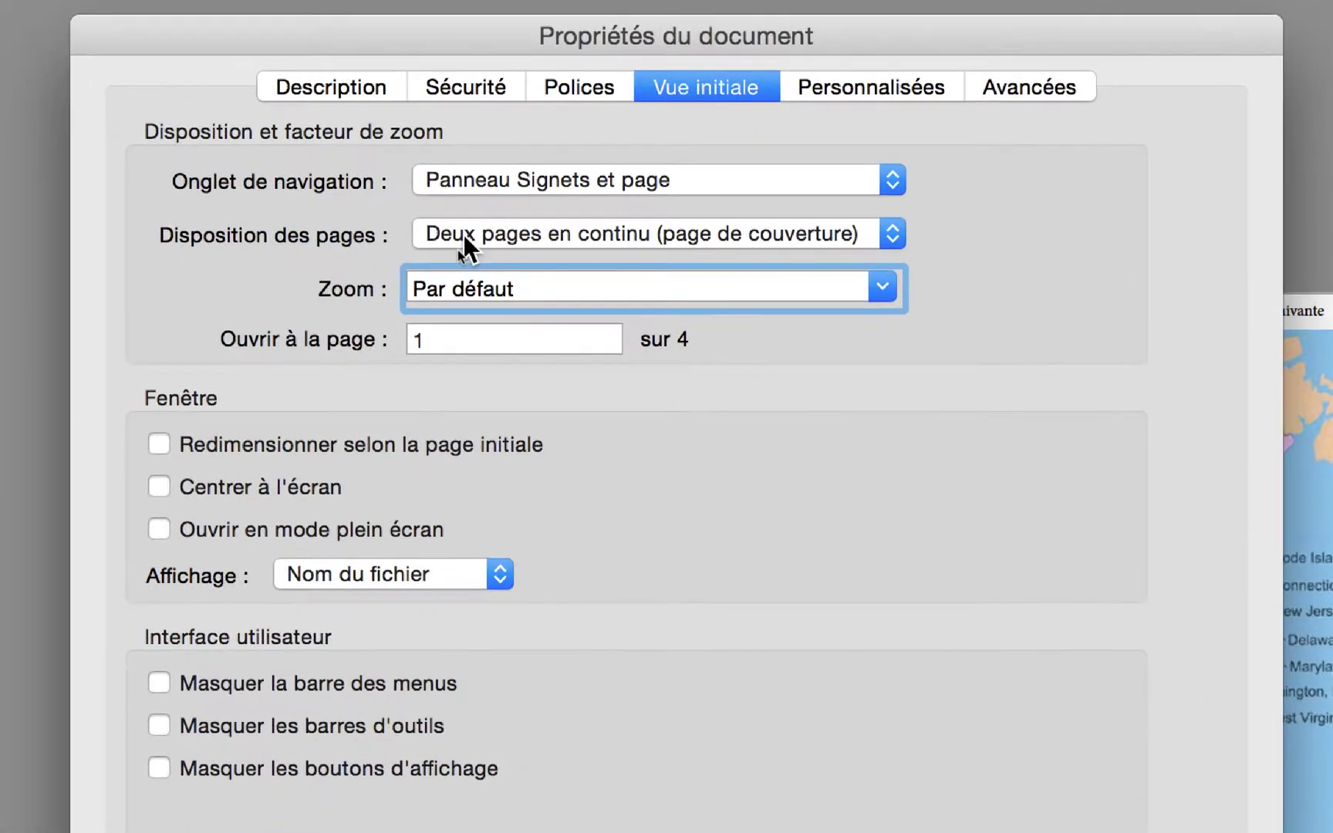
left_click(404, 263)
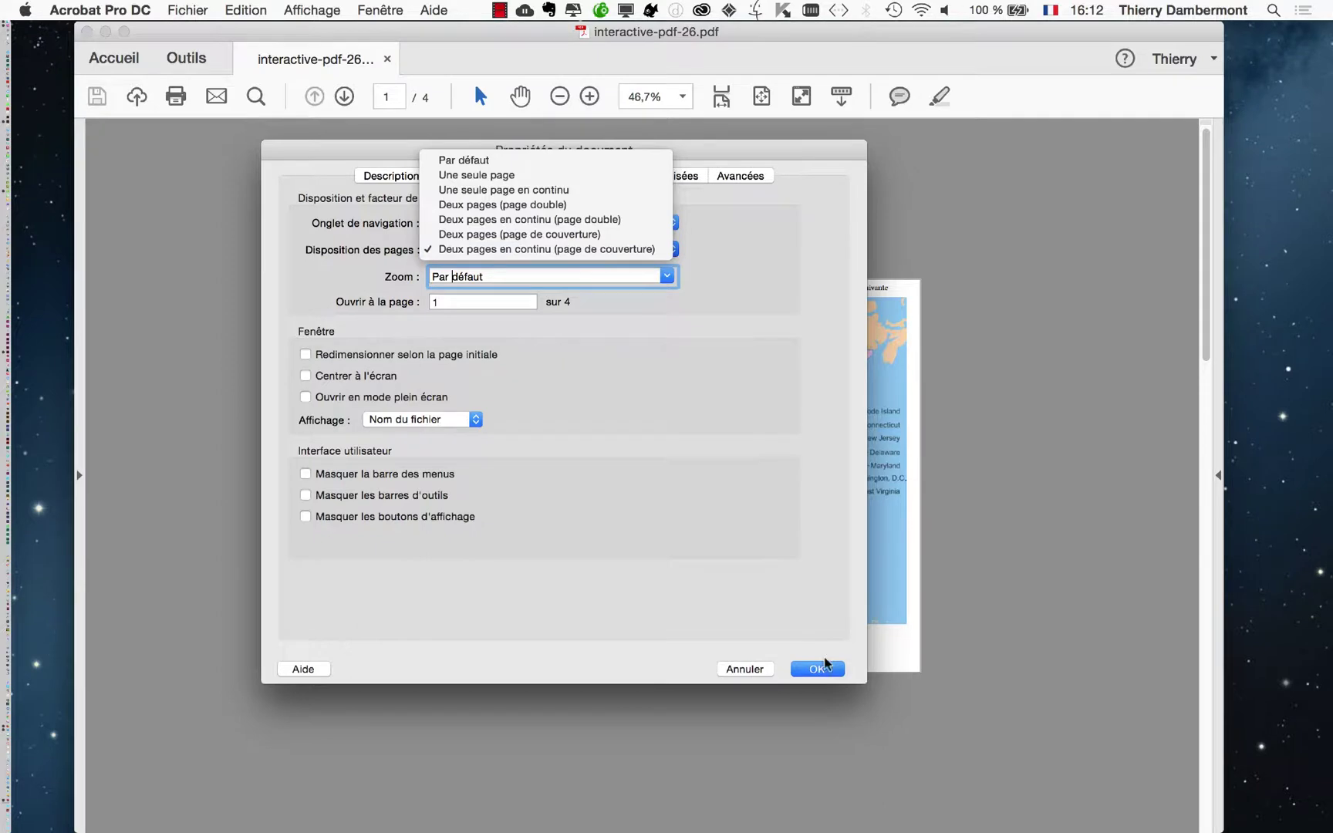
left_click(839, 668)
left_click(839, 668)
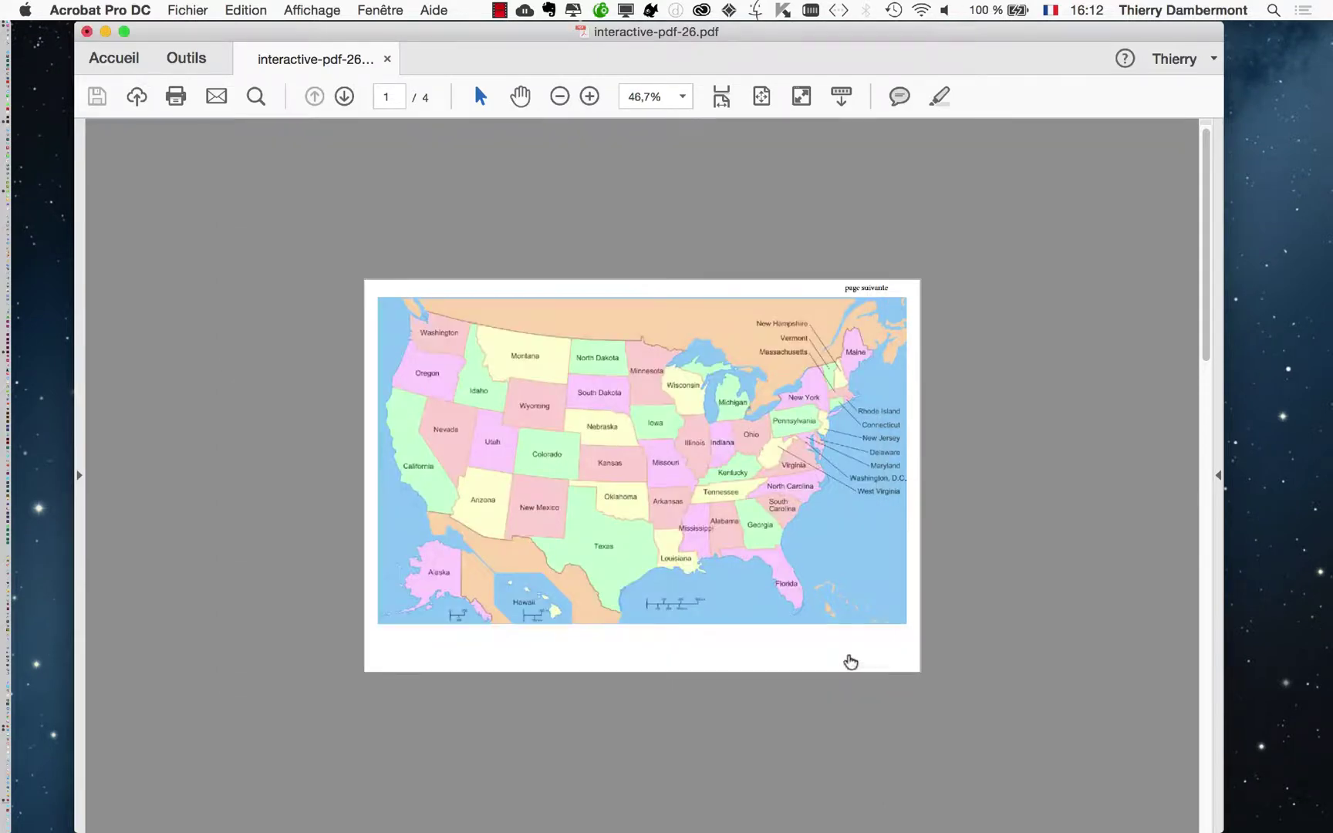
Step: Save, close and reopen interactive-pdf-26.pdf from the recent files, and display the page thumbnails instead of the bookmarks
left_click(187, 9)
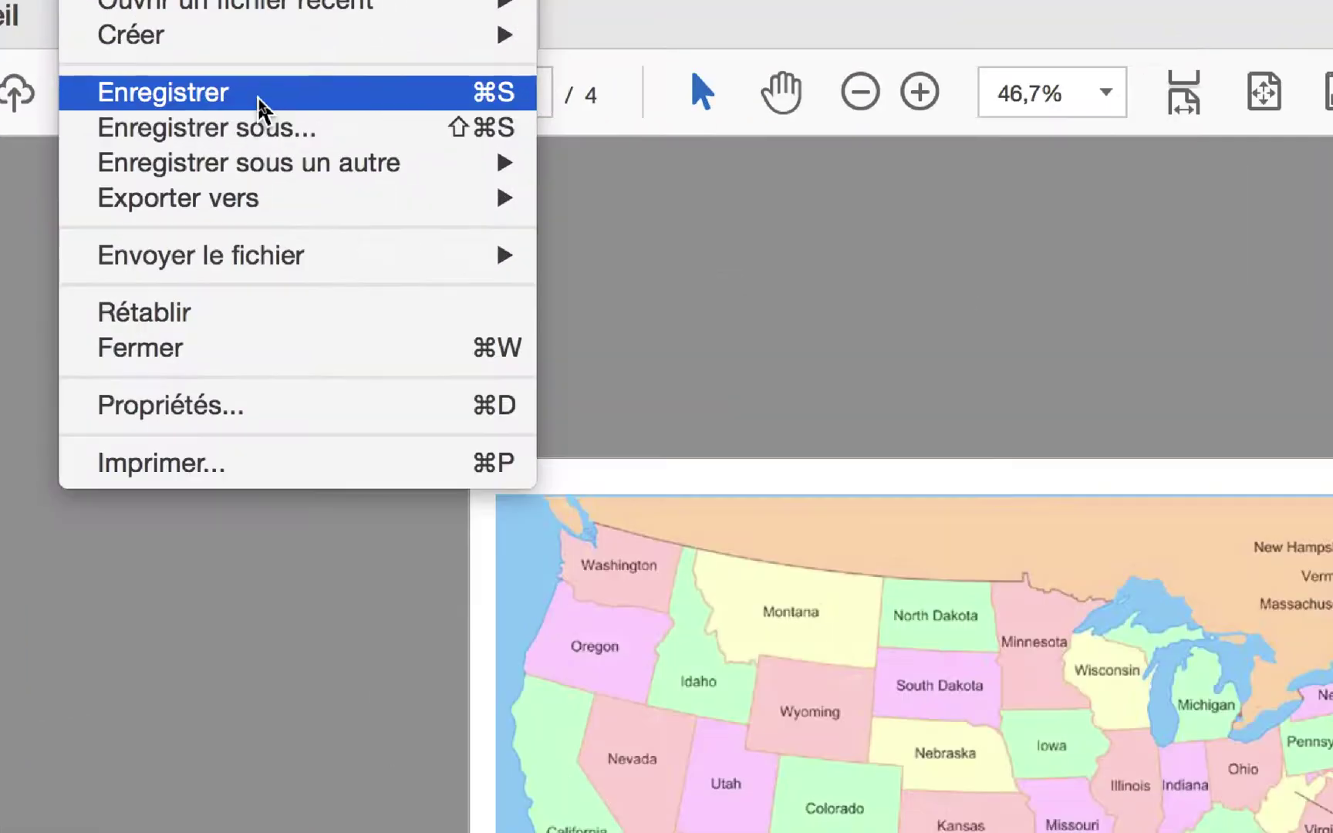
left_click(257, 97)
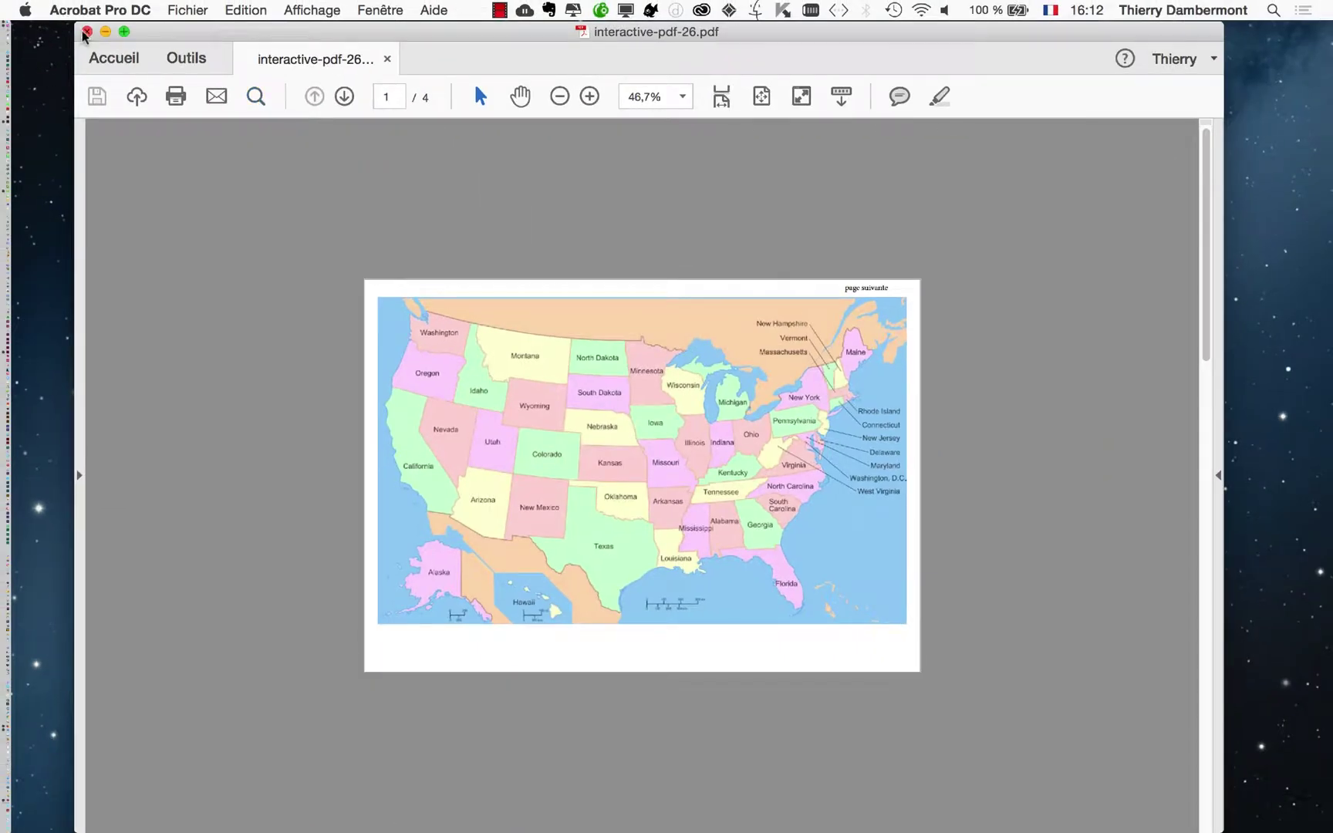
left_click(86, 32)
left_click(165, 12)
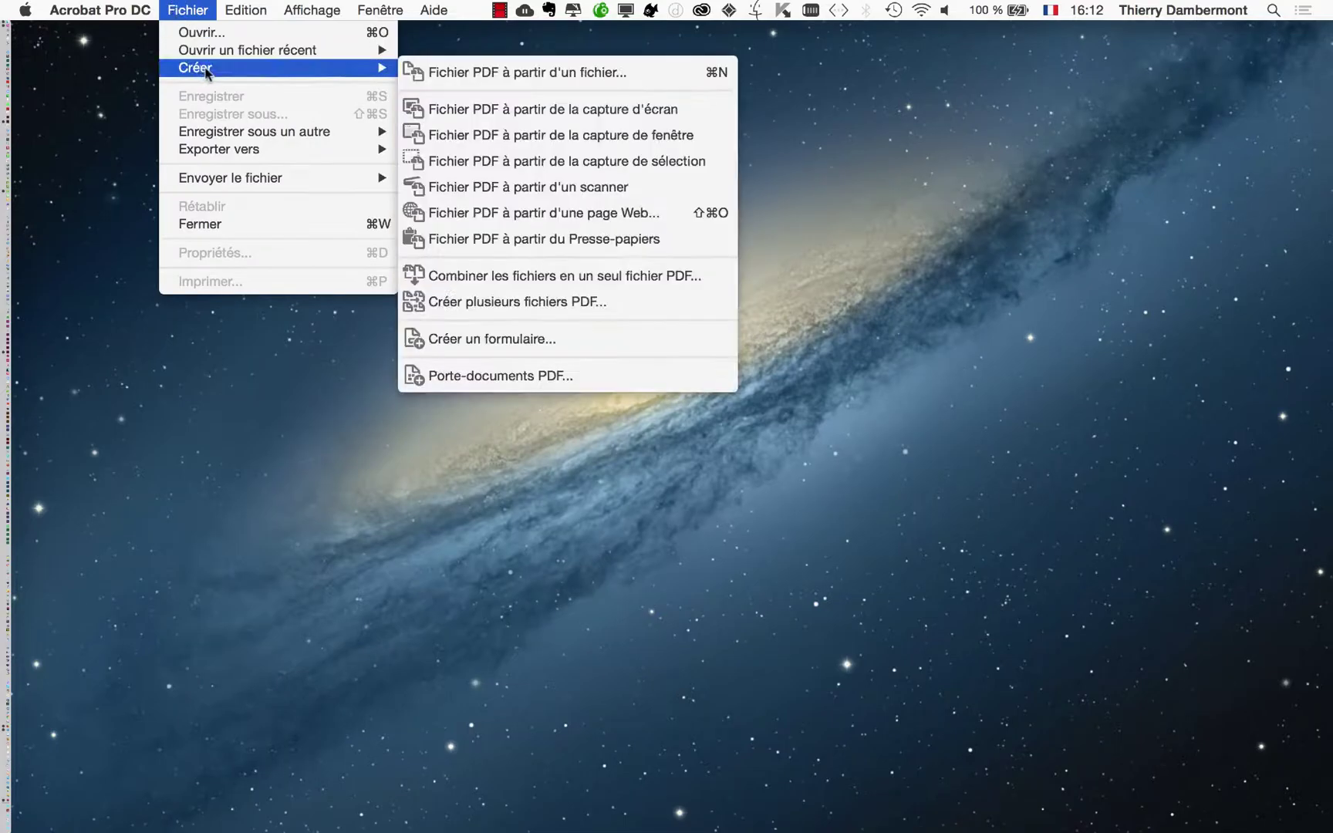
mouse_move(208, 51)
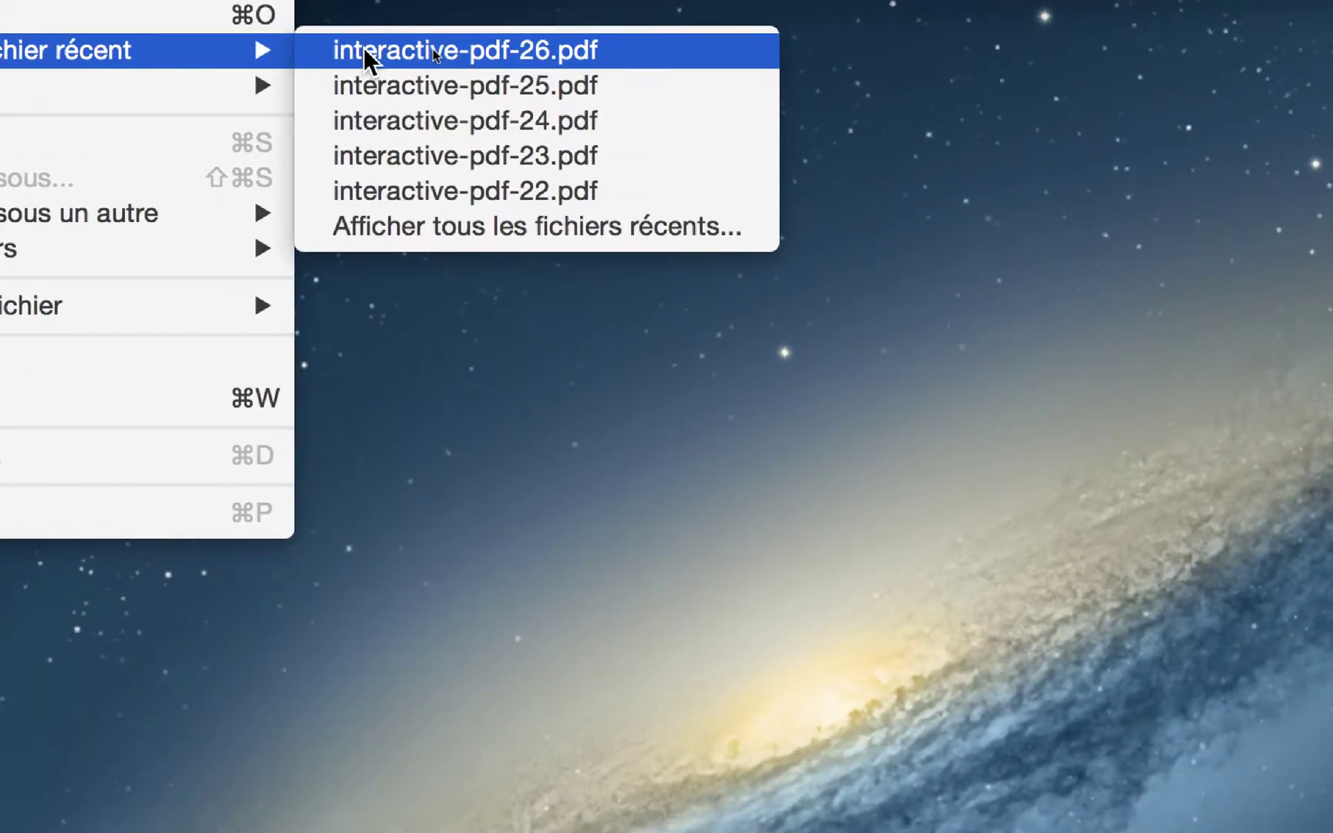
left_click(363, 47)
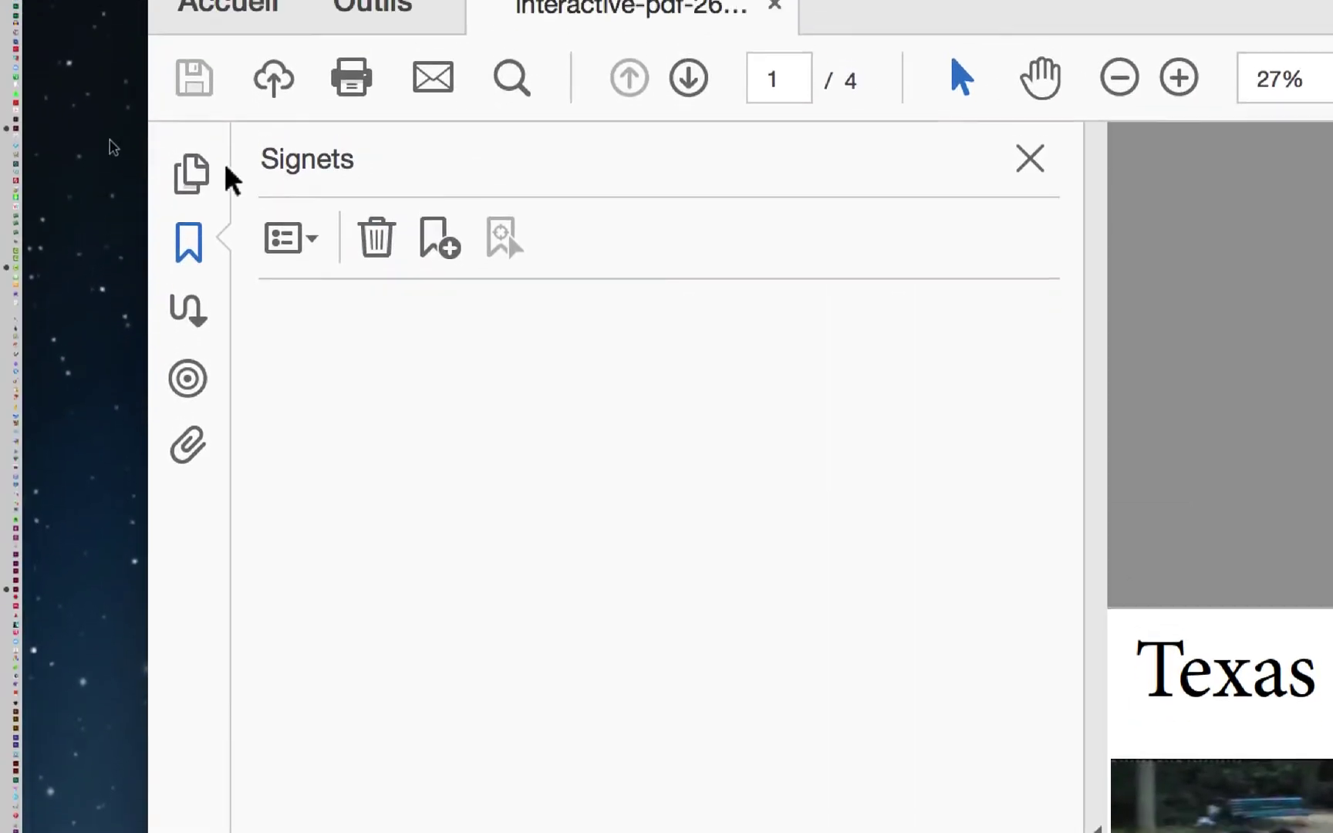
left_click(171, 168)
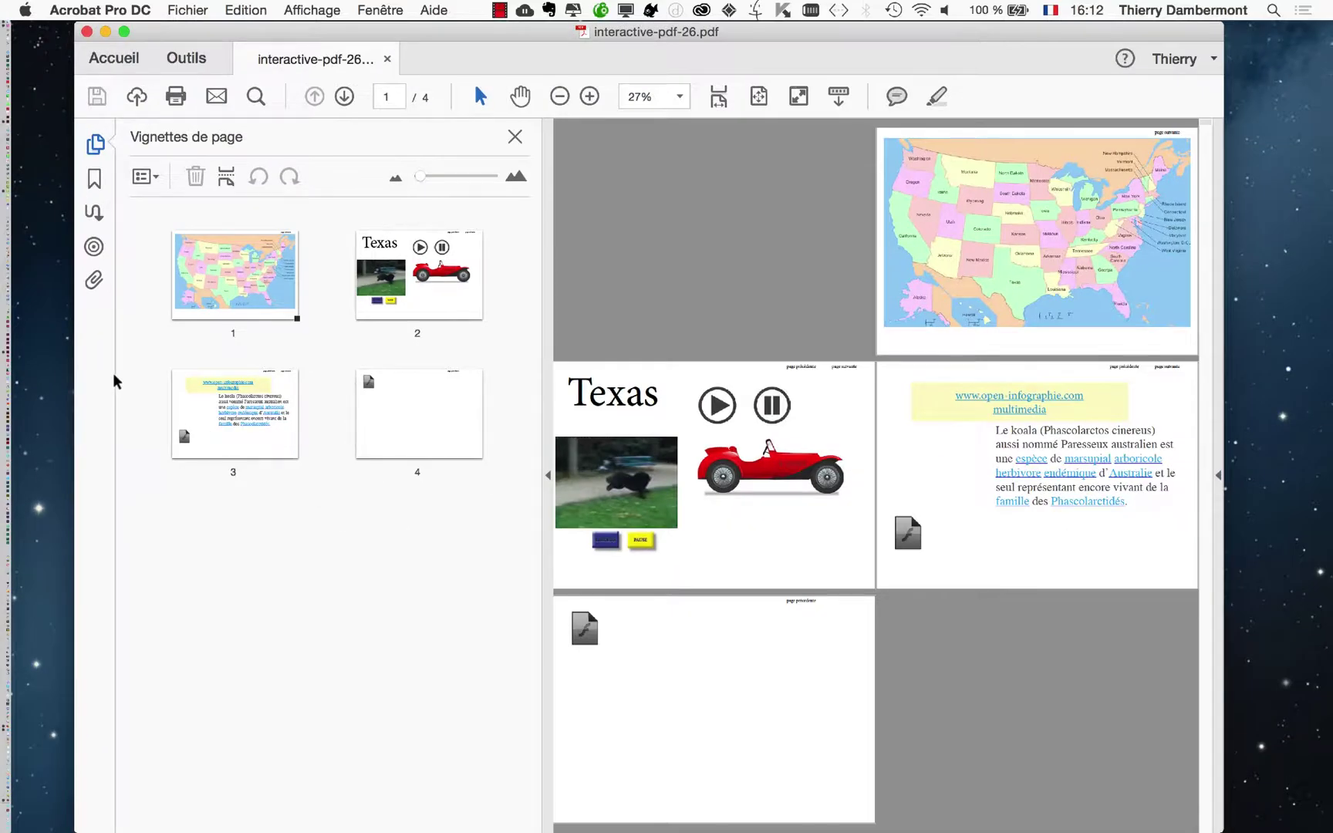
Step: Set the document's initial view to Panneau Pages et page with the page layout Une seule page en continu
left_click(178, 7)
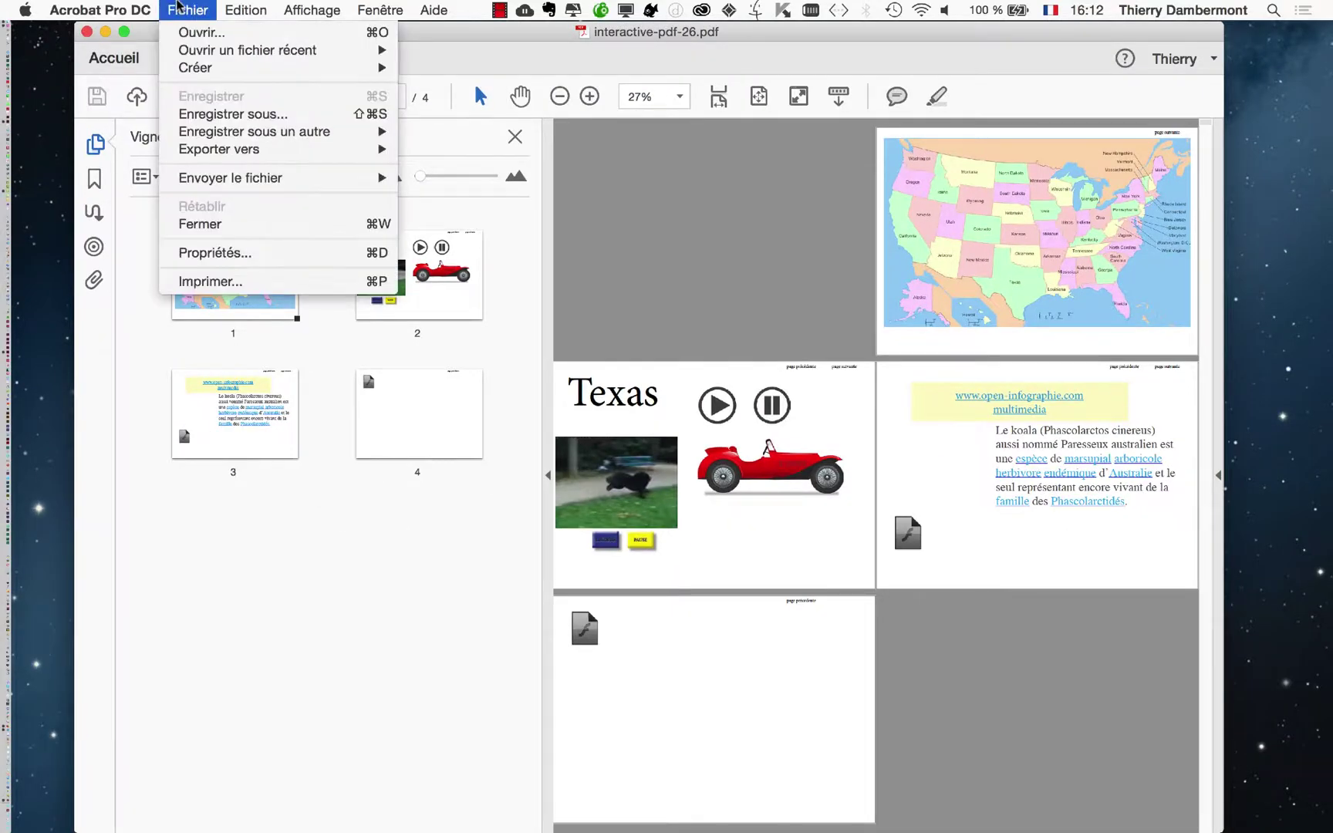
left_click(221, 252)
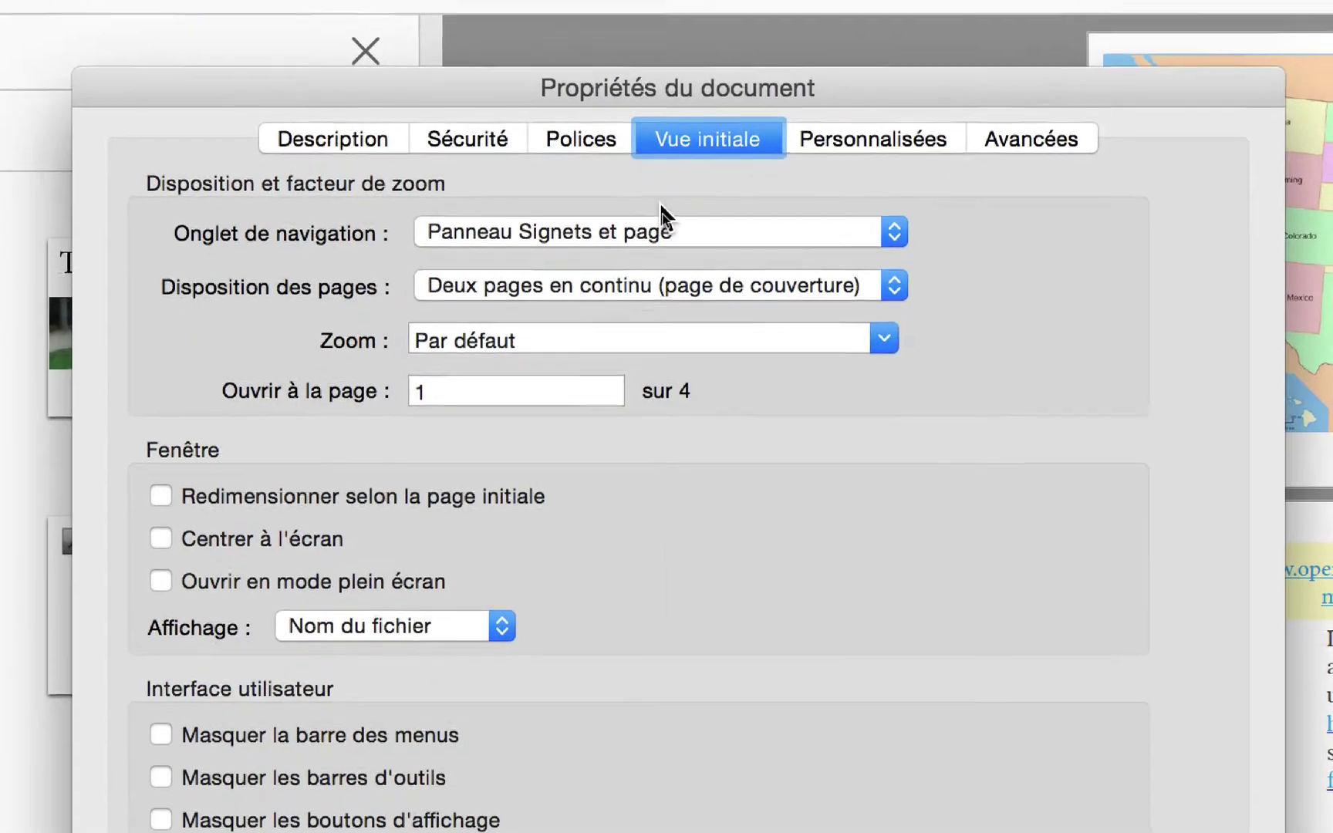
left_click(664, 226)
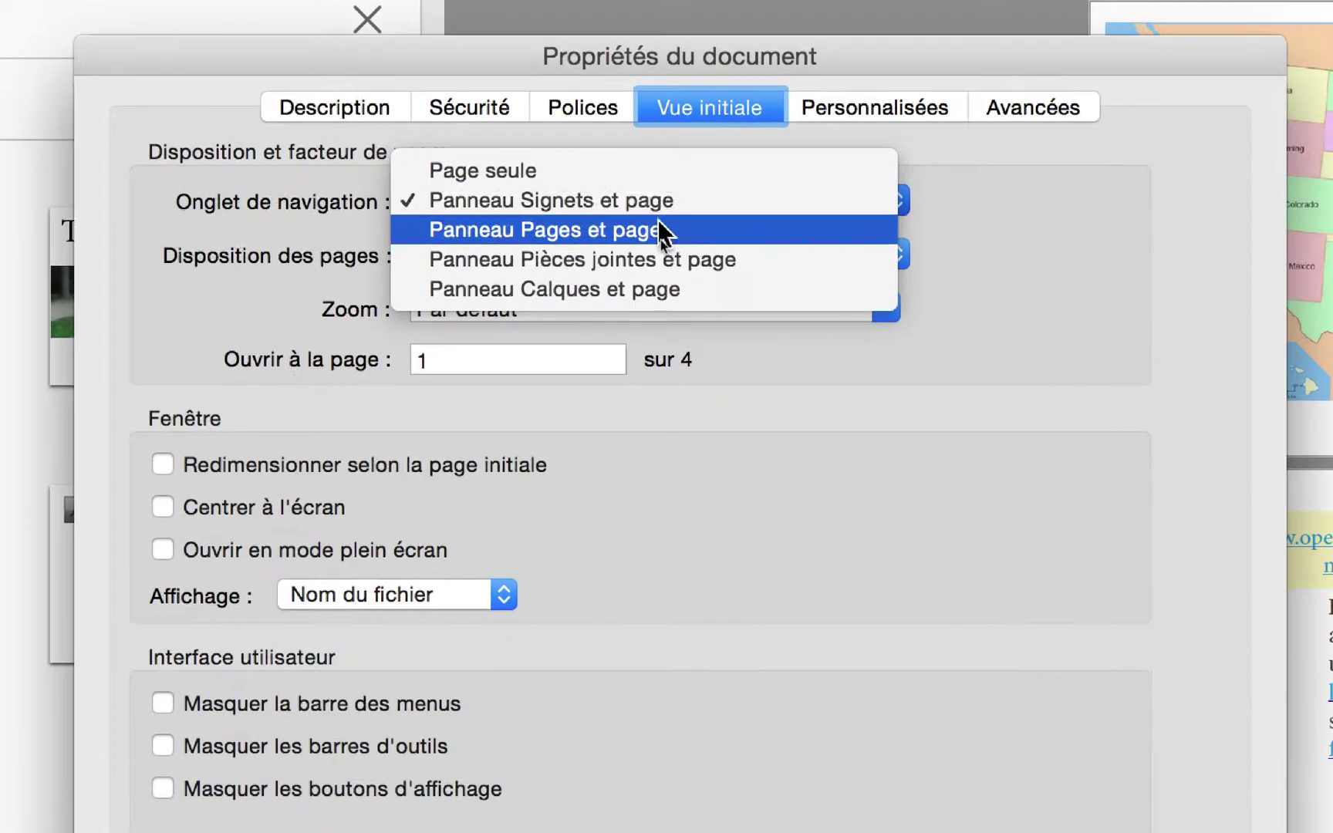
left_click(659, 226)
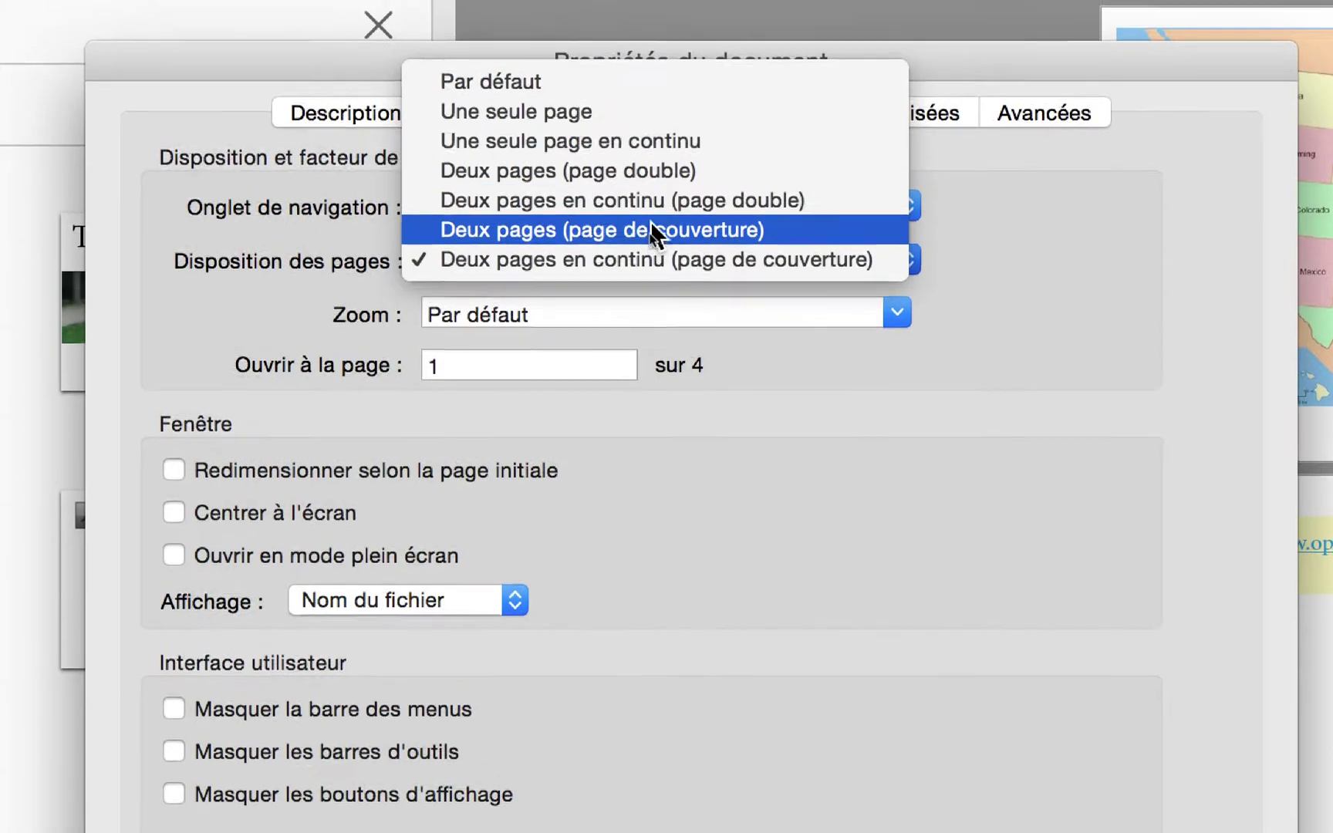
left_click(648, 189)
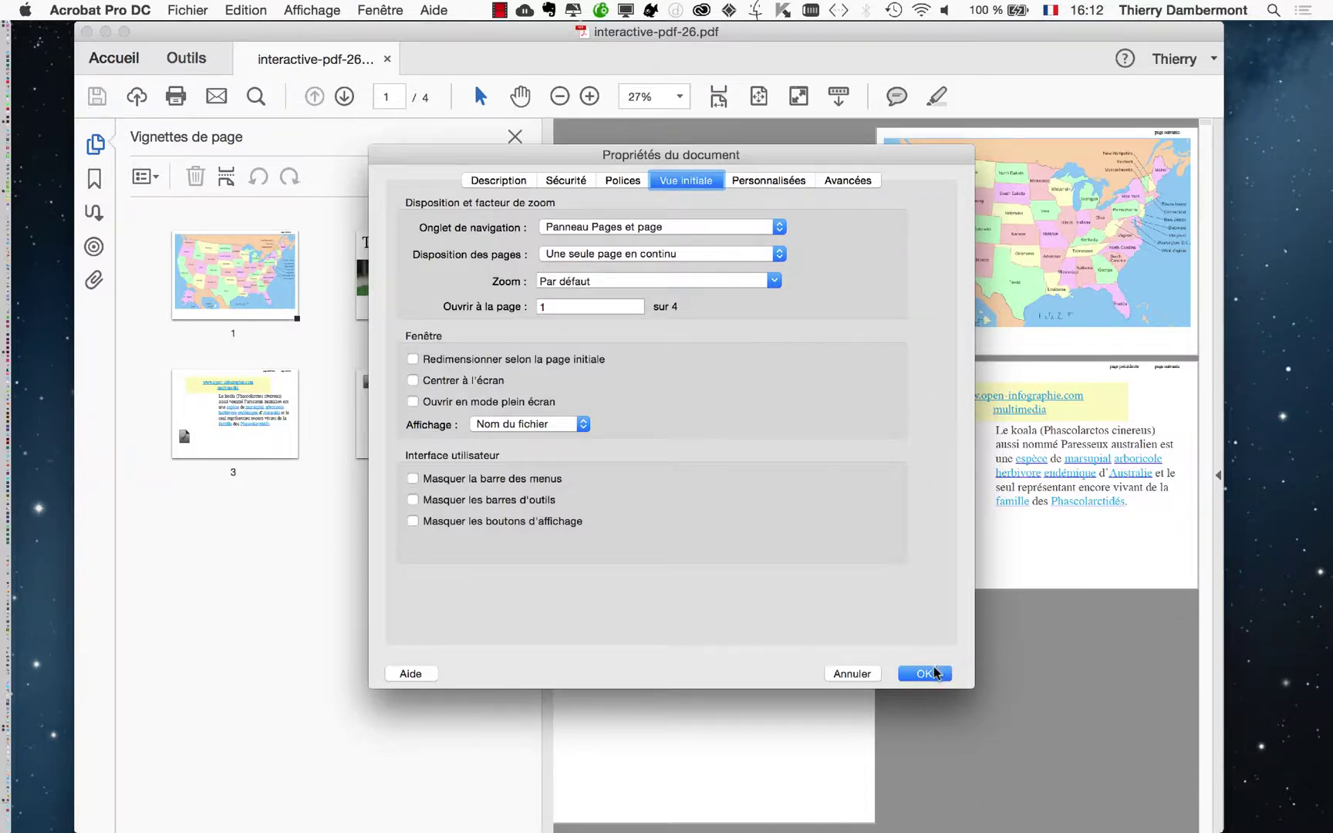
left_click(925, 673)
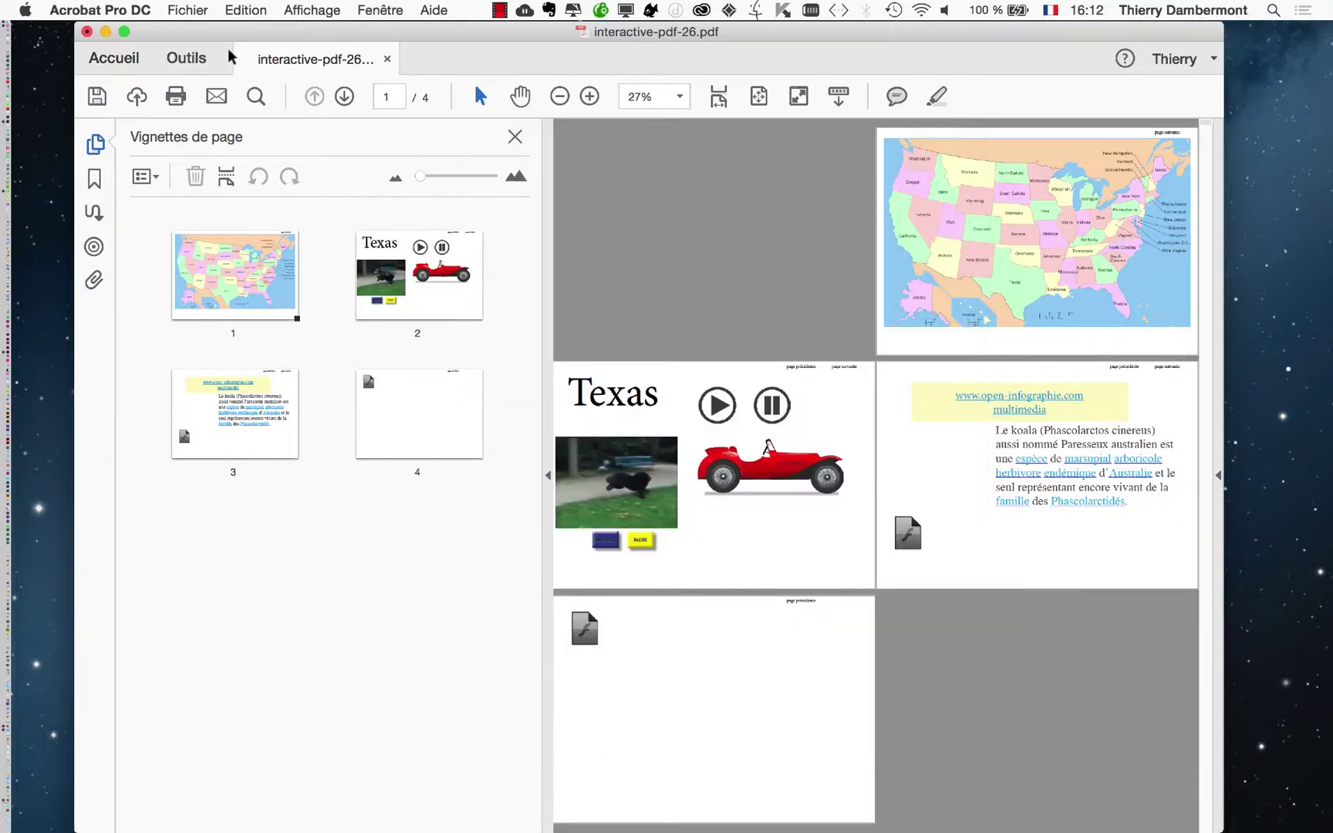
Step: Save the changed initial view, close interactive-pdf-26.pdf and reopen it, dismissing the content preparation progress dialog
left_click(187, 10)
left_click(197, 95)
left_click(106, 32)
left_click(188, 10)
mouse_move(308, 50)
left_click(479, 51)
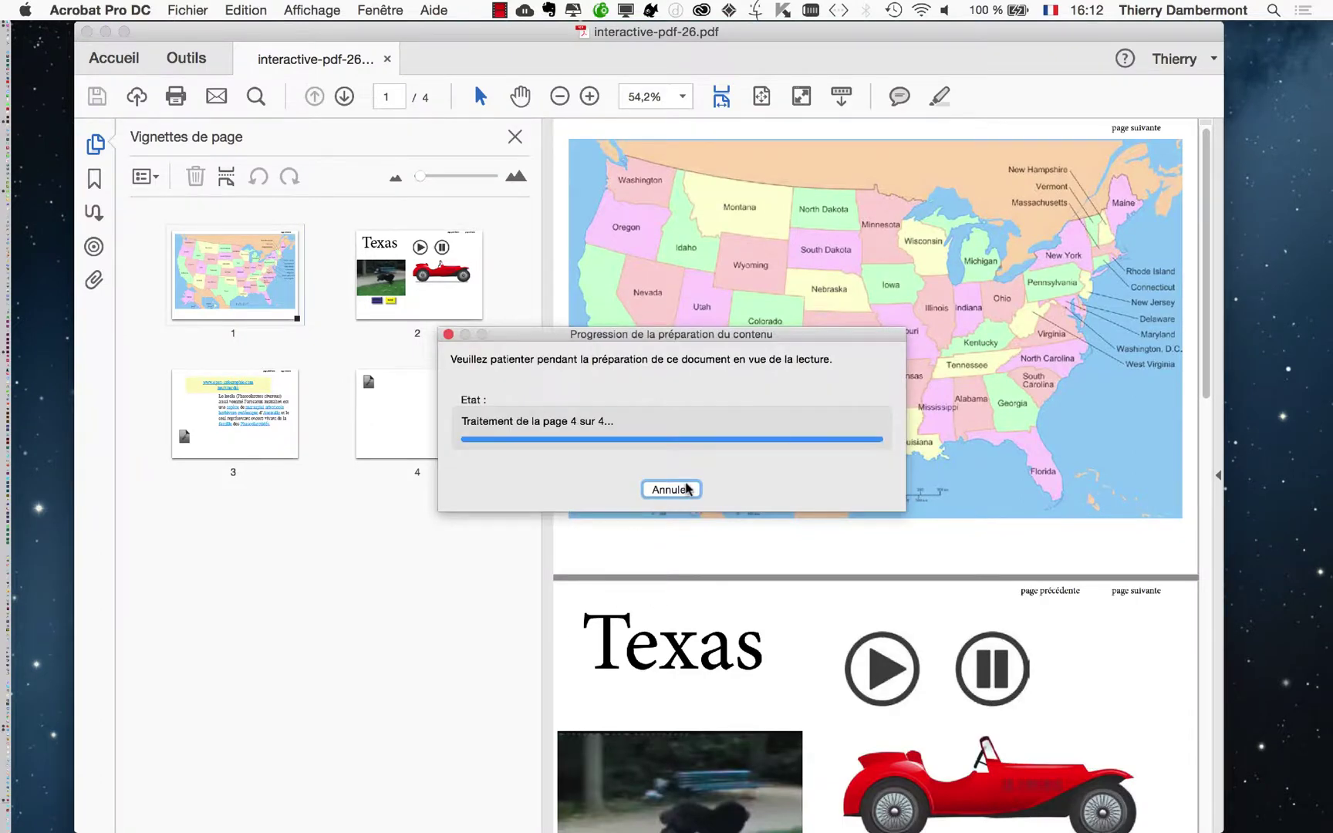
left_click(673, 485)
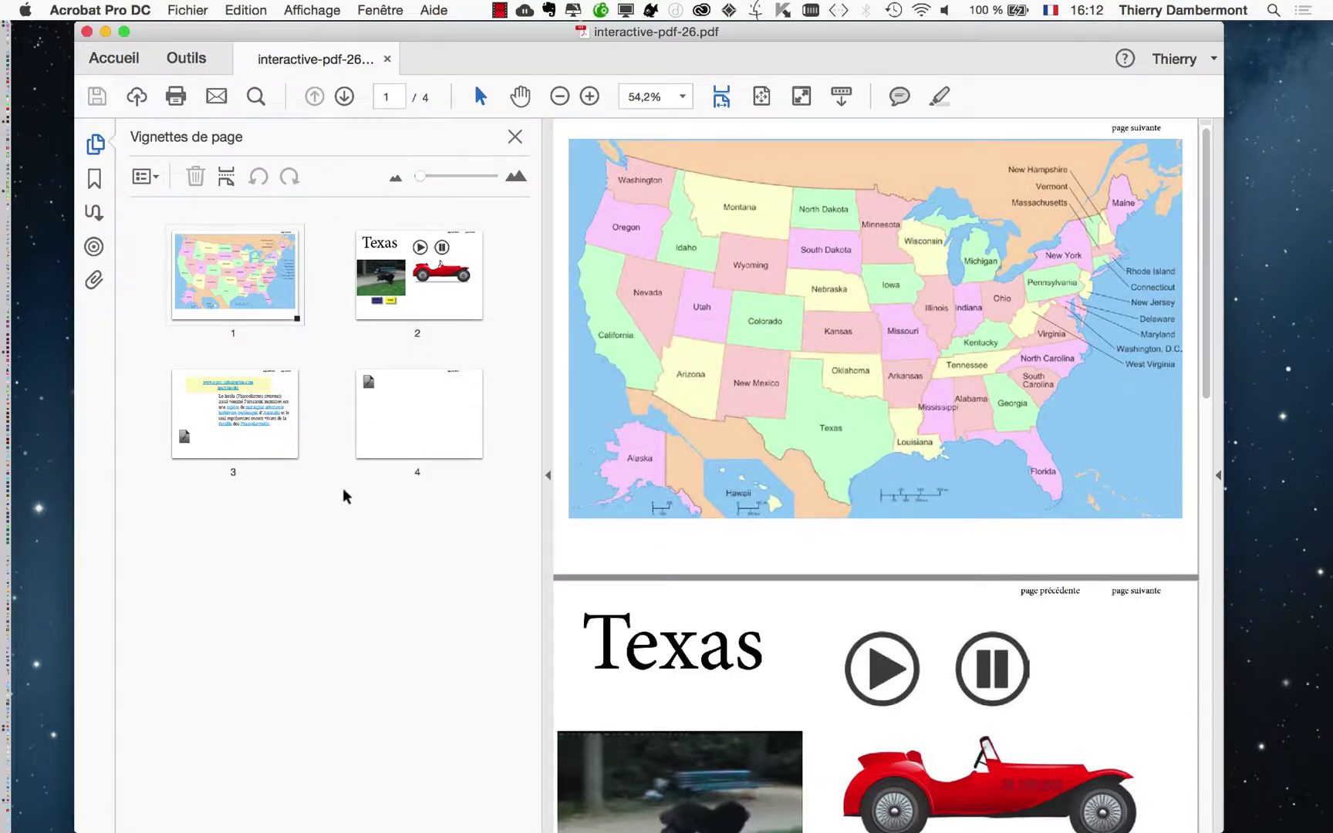
Step: Browse the pages in continuous display, and test the map's Texas hotspot and its "vers la page Texas" button
scroll(1040, 324, "down", 10)
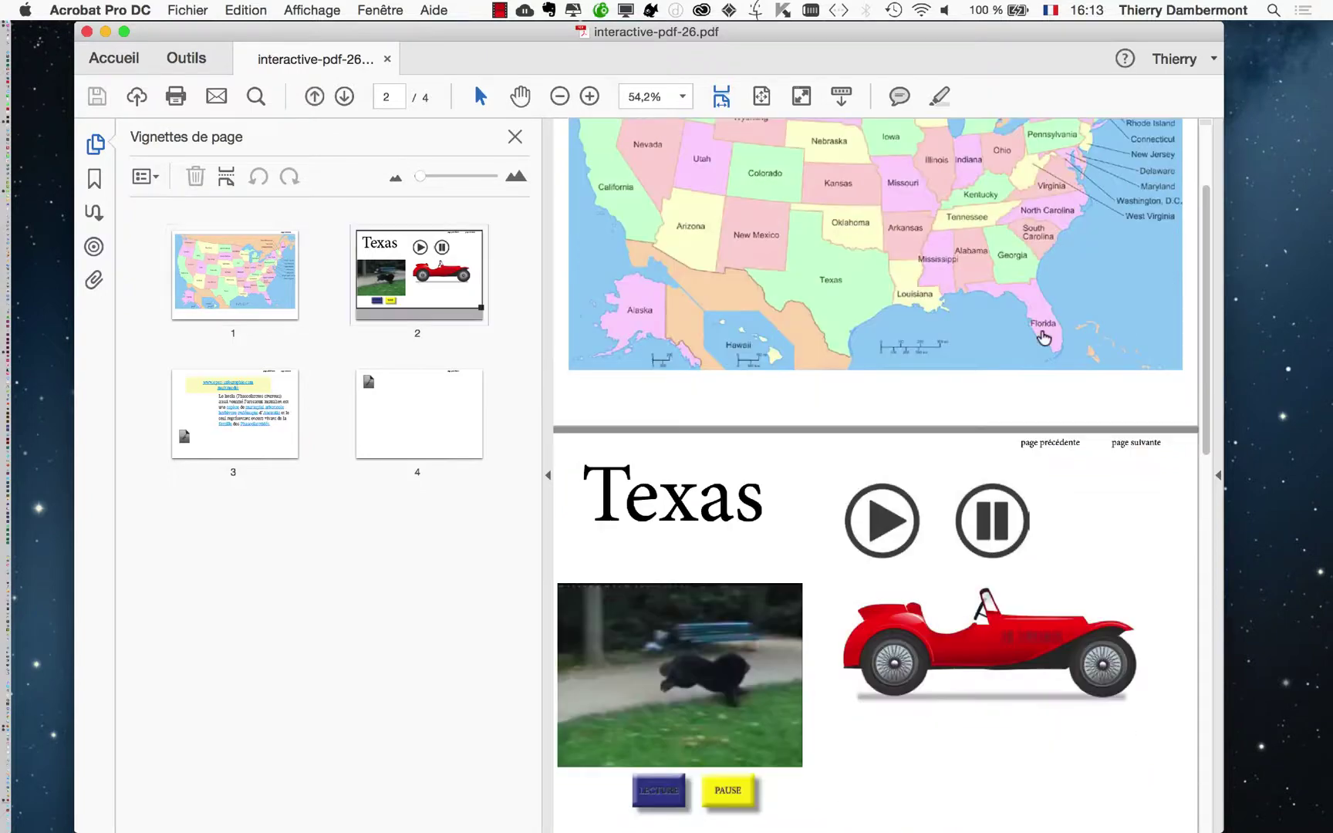
scroll(1043, 335, "down", 4)
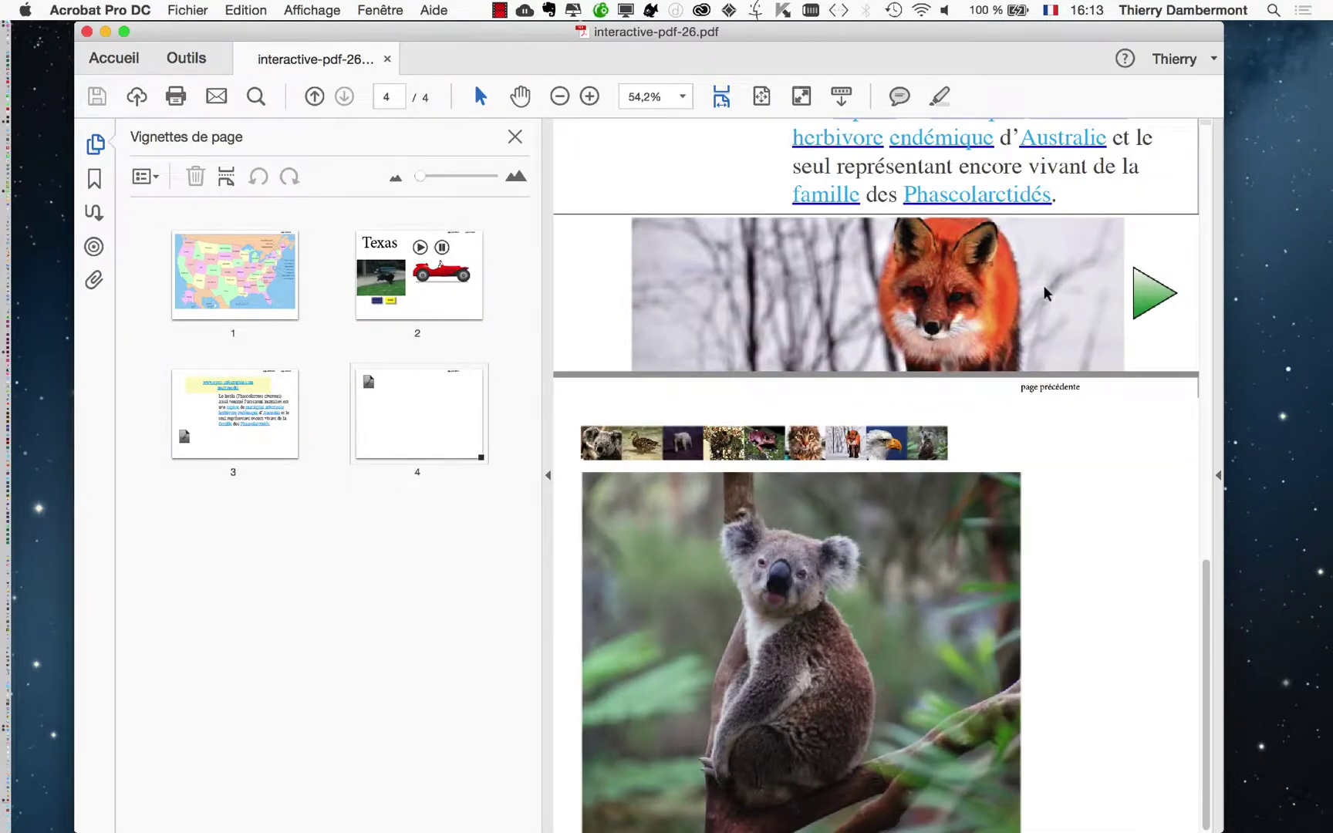
left_click_drag(1208, 611, 1226, 231)
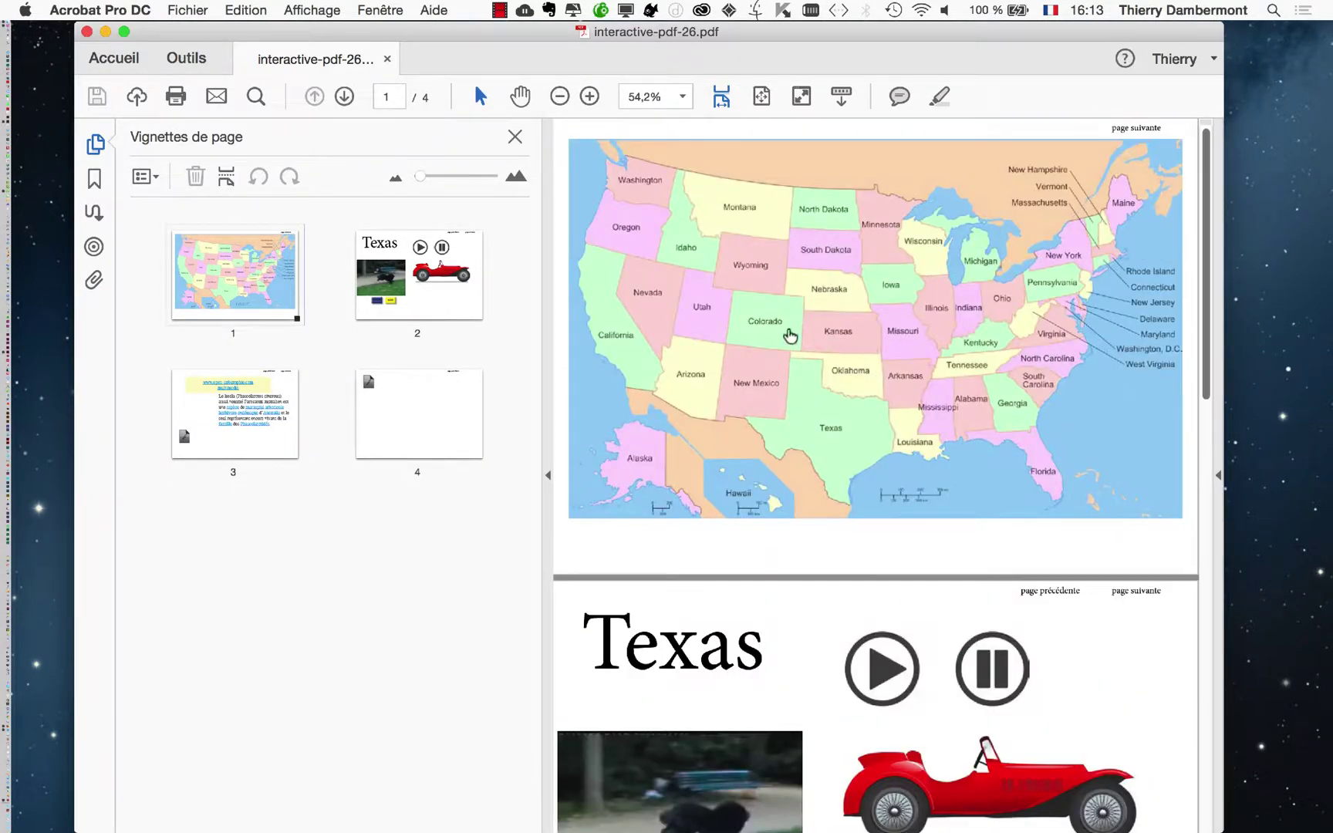
left_click(829, 431)
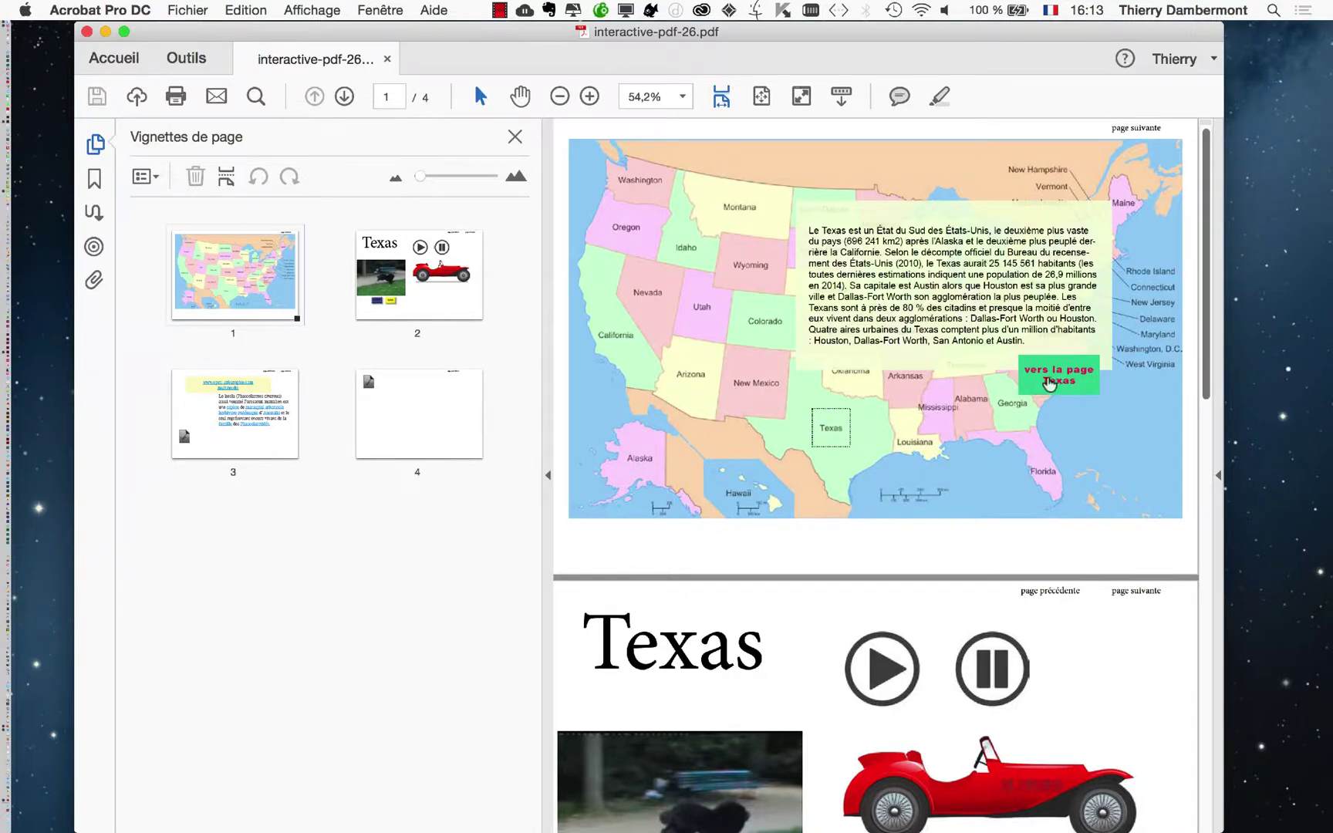
left_click(1049, 381)
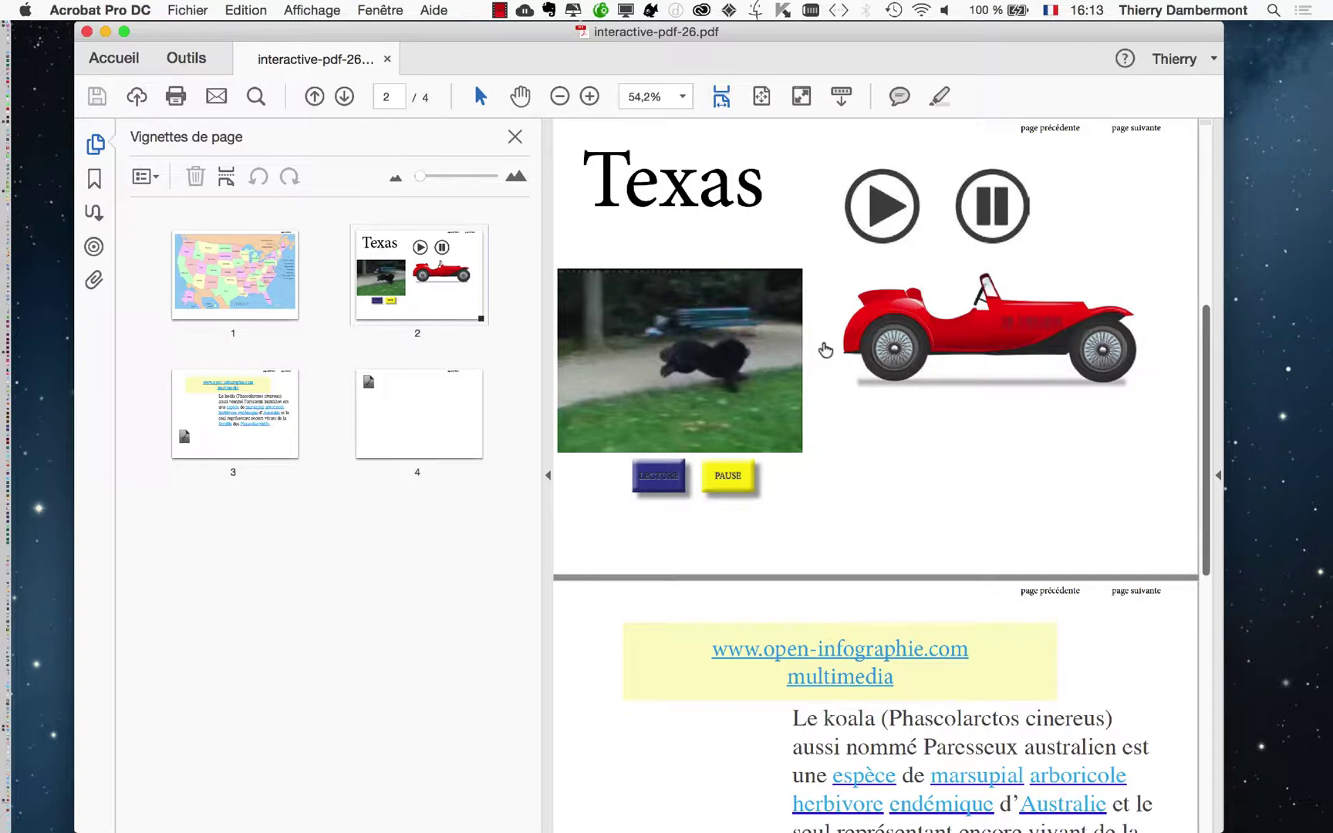
Step: Enable Ouvrir en mode plein écran in the document's initial view properties
left_click(185, 10)
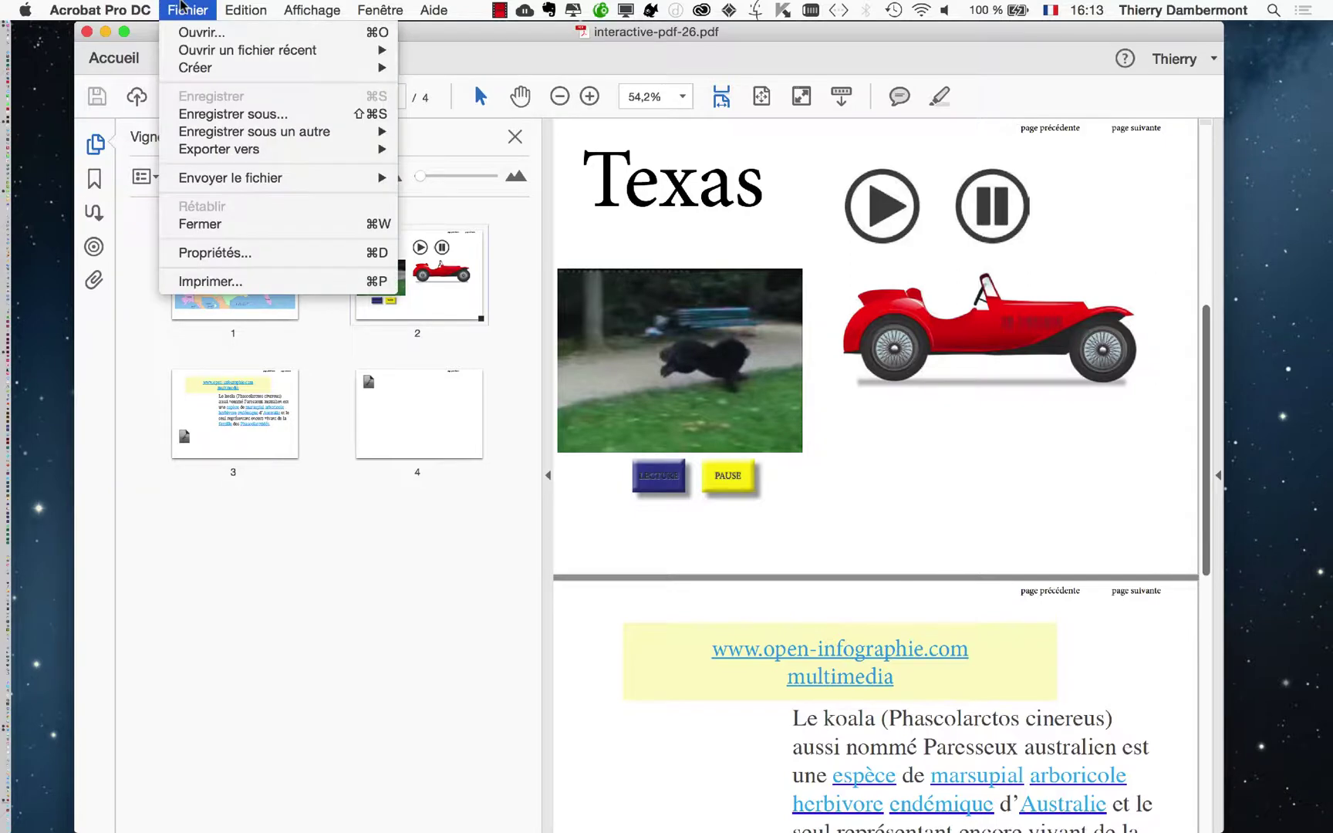
left_click(254, 255)
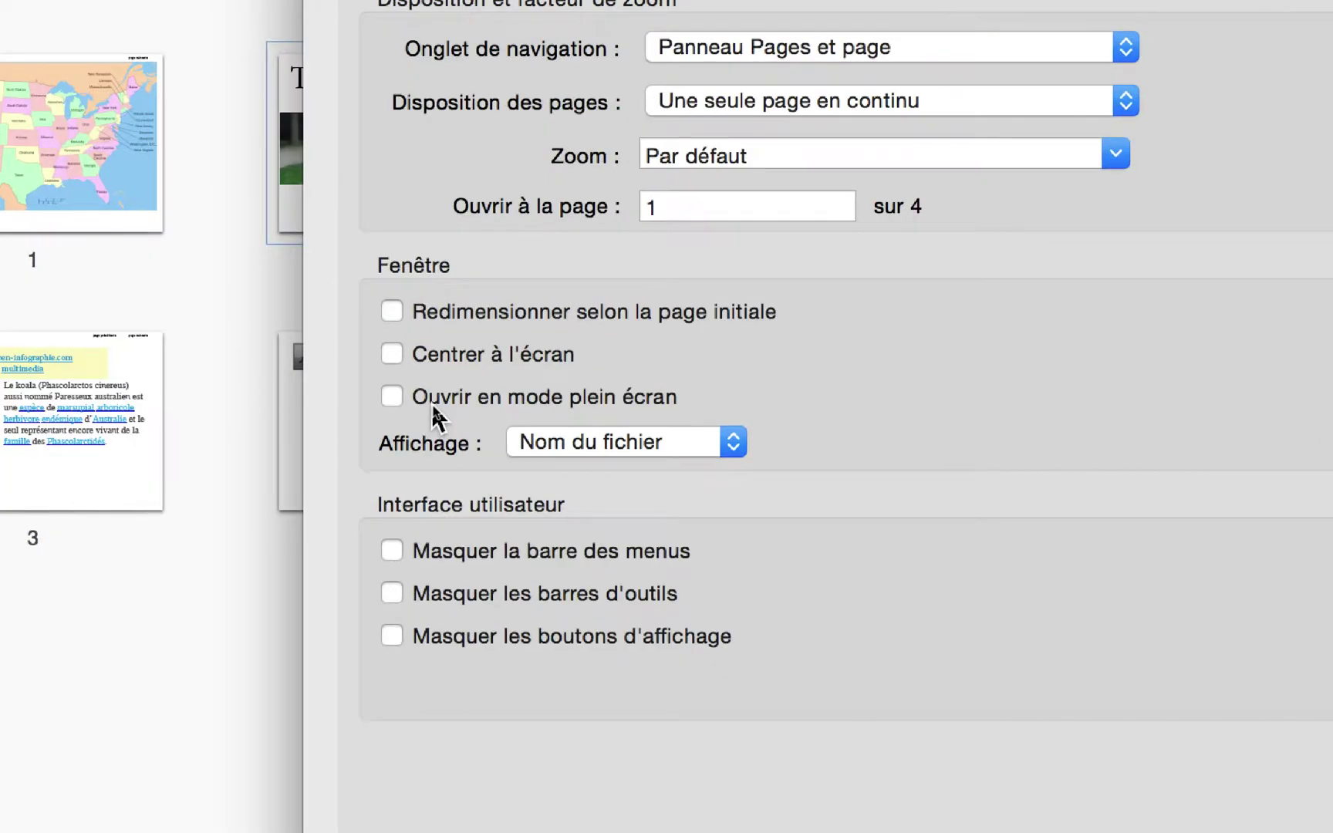
left_click(434, 411)
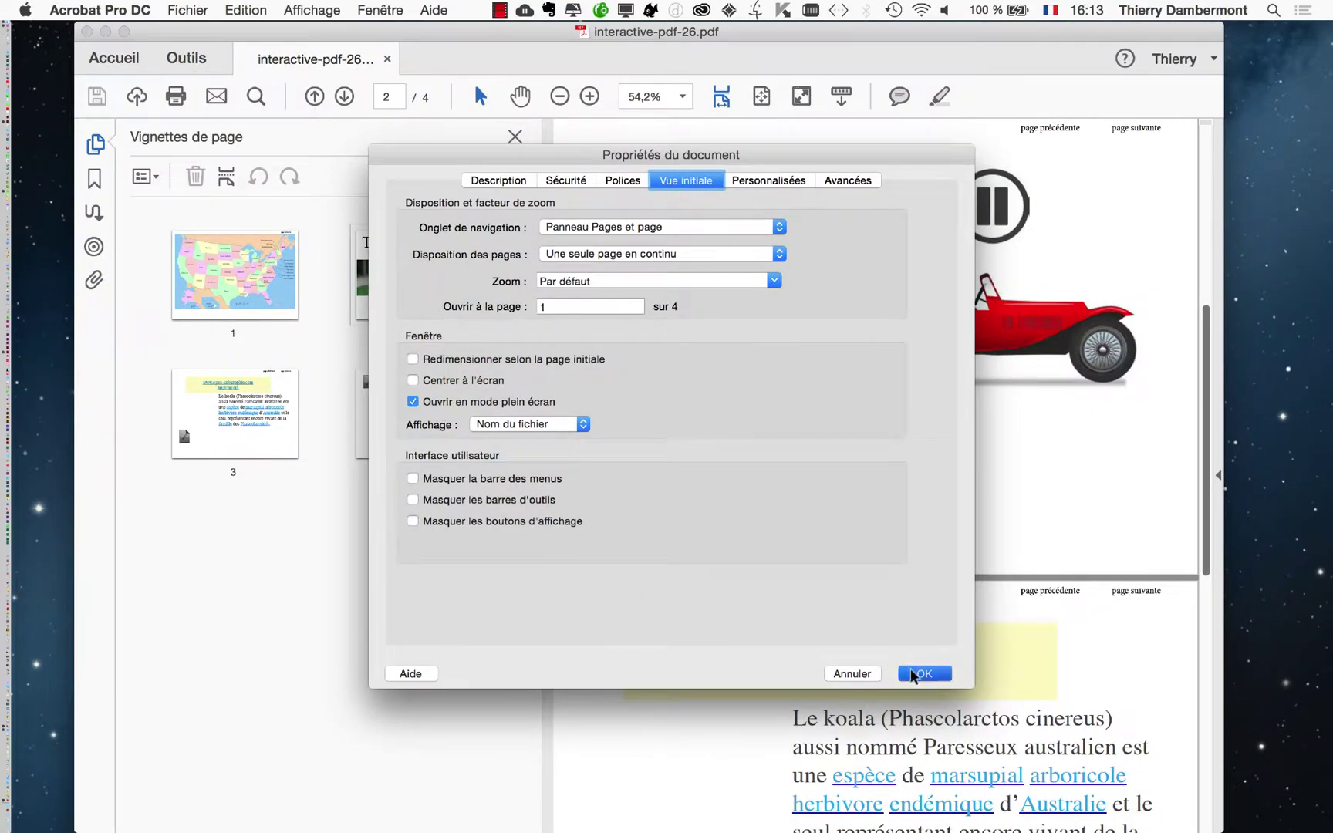
left_click(923, 673)
Step: Save and close interactive-pdf-26.pdf, and reopen it from the recent files in full-screen mode
left_click(186, 10)
left_click(191, 7)
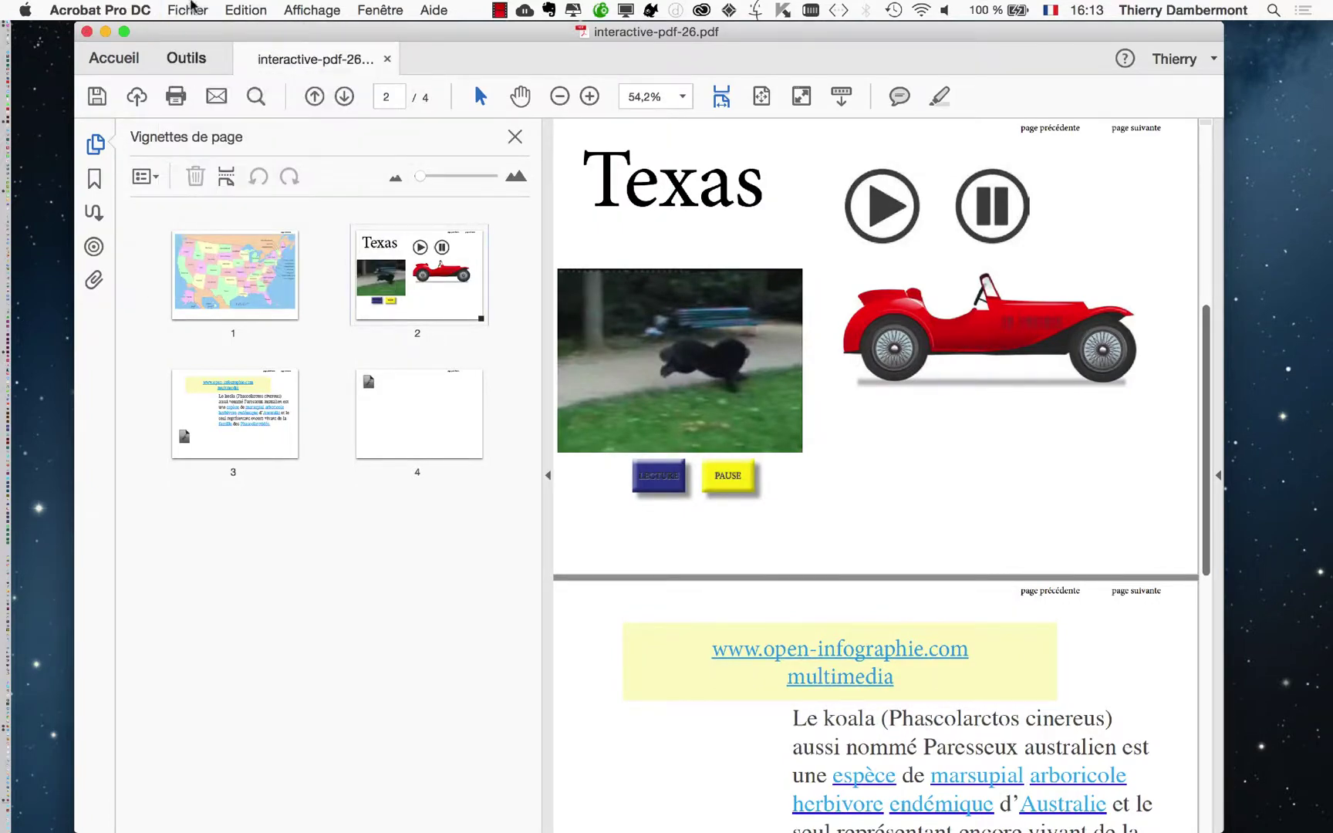
key("super+s")
key("super+w")
left_click(197, 8)
mouse_move(238, 48)
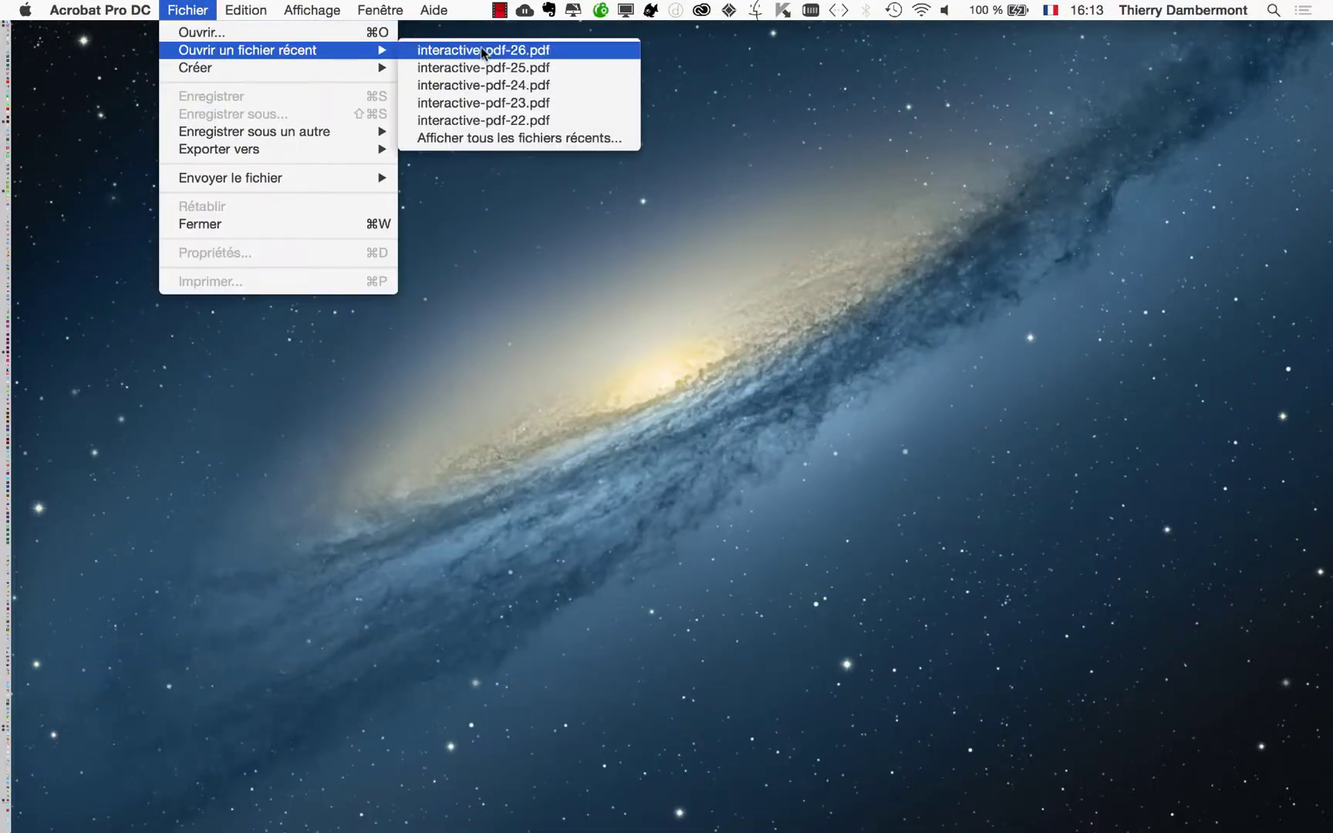
left_click(480, 45)
left_click(825, 396)
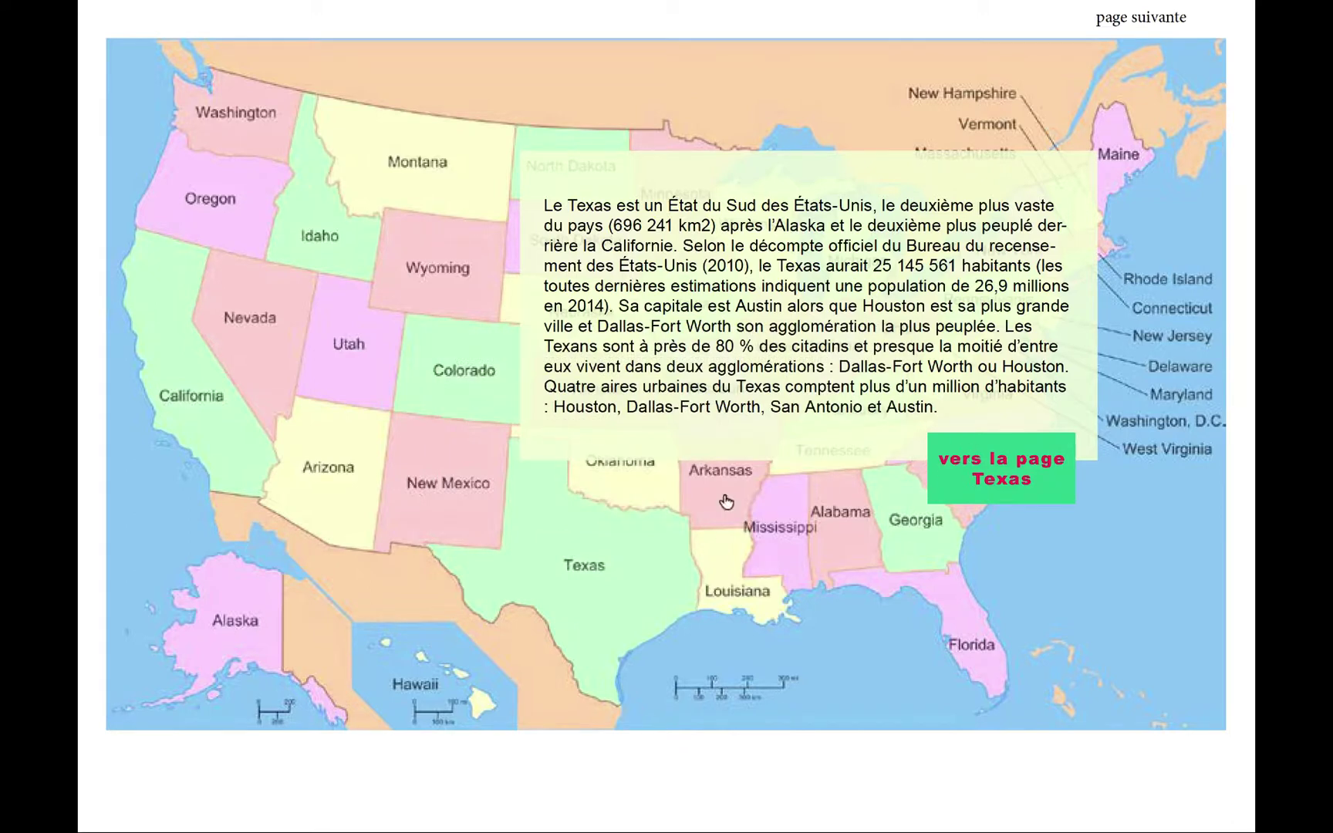
Step: Test the Texas and Colorado map hotspots in full screen, and follow the "vers la page Texas" button to its page
left_click(577, 569)
left_click(463, 374)
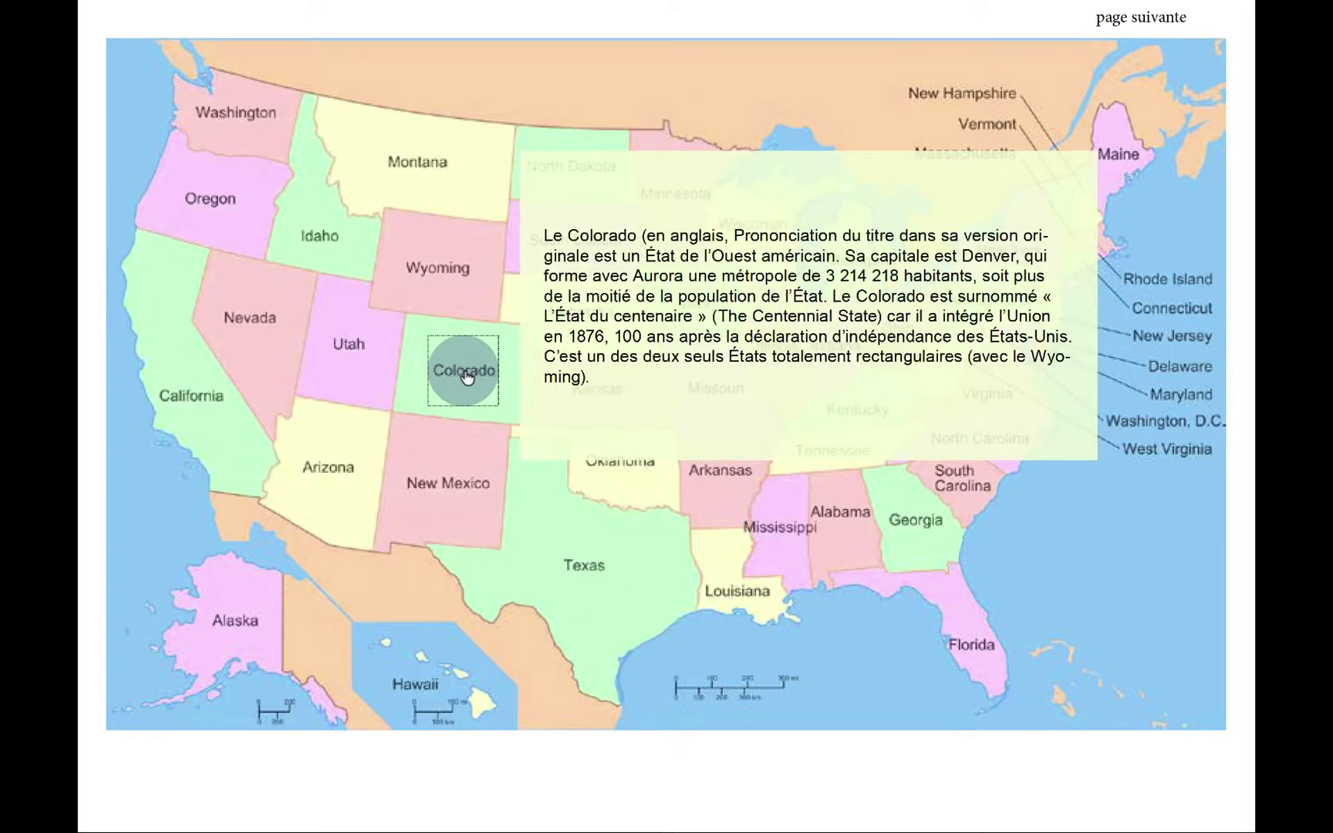
left_click(583, 567)
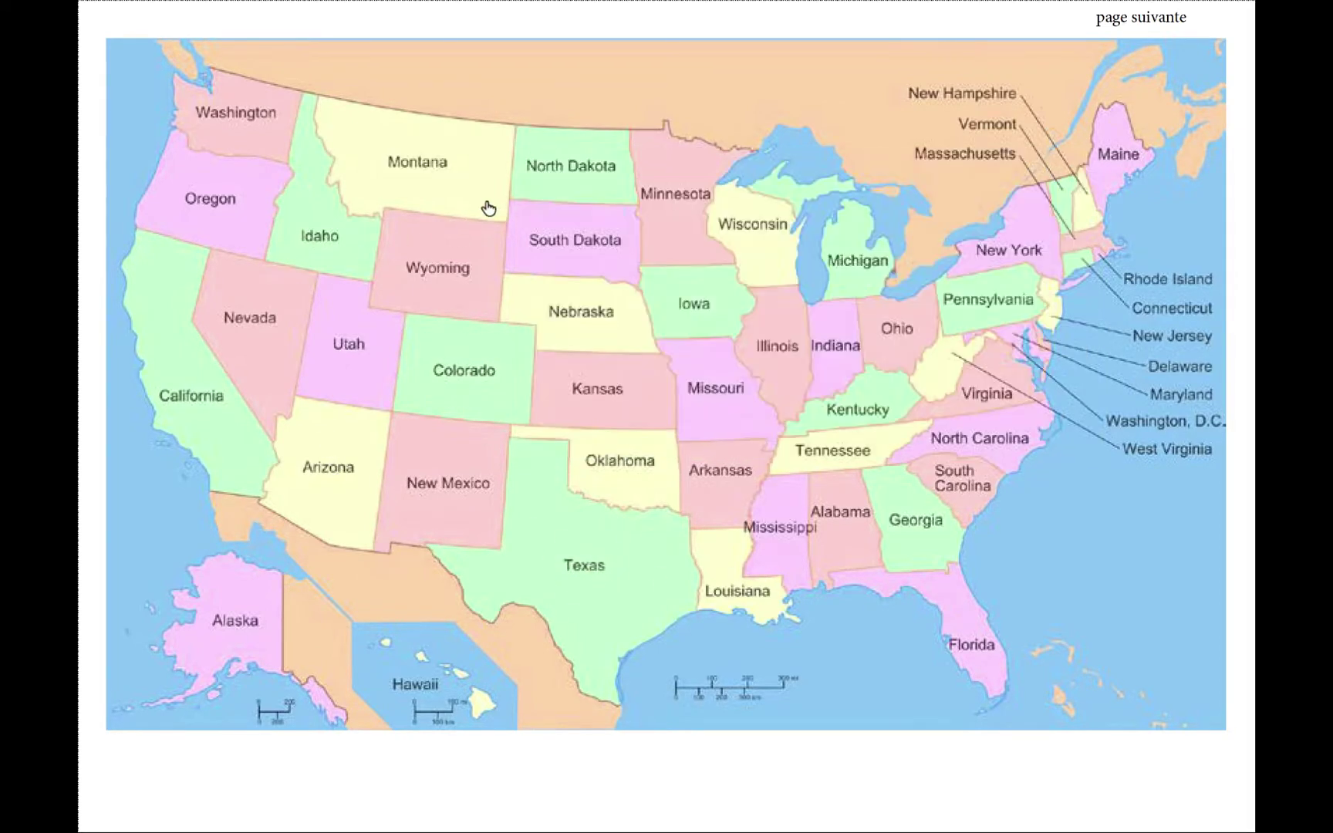
left_click(595, 599)
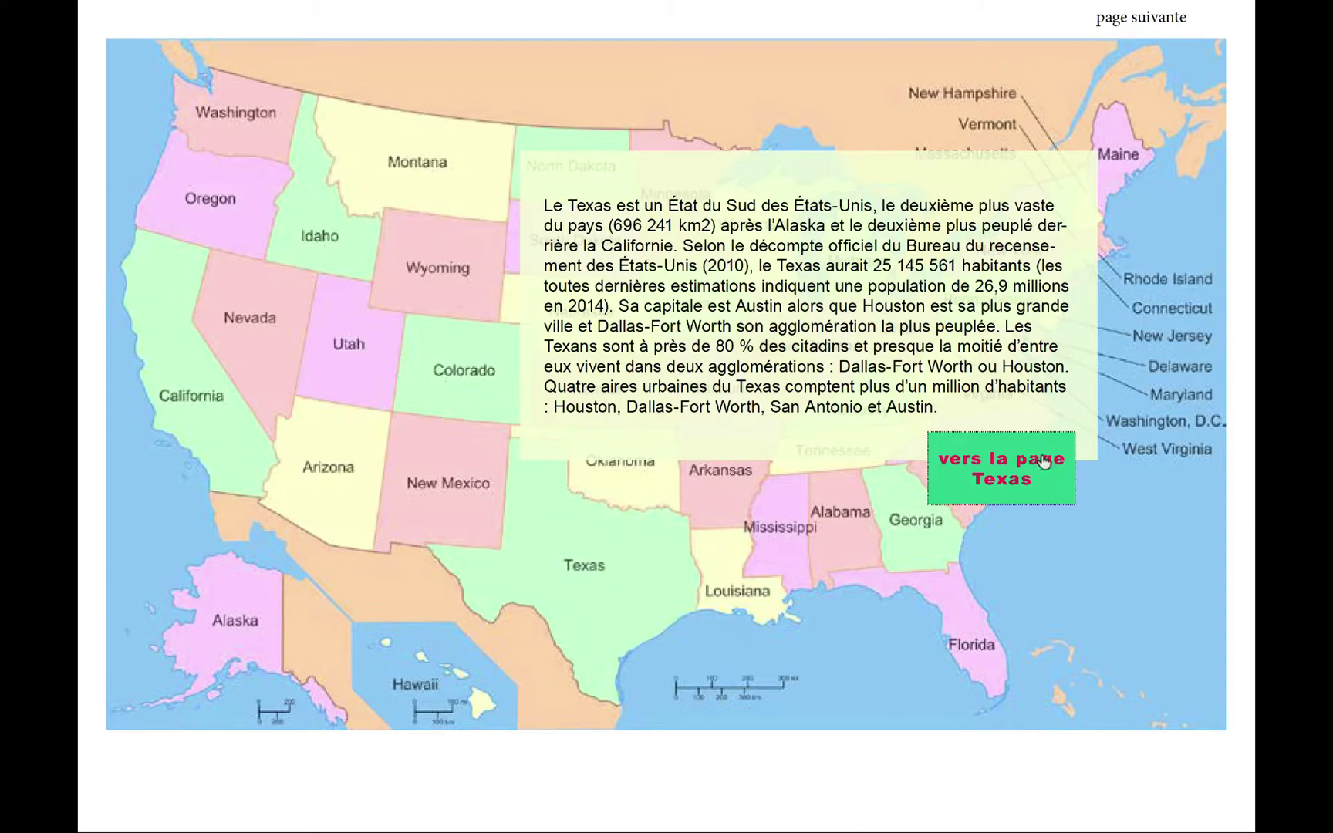
left_click(1034, 467)
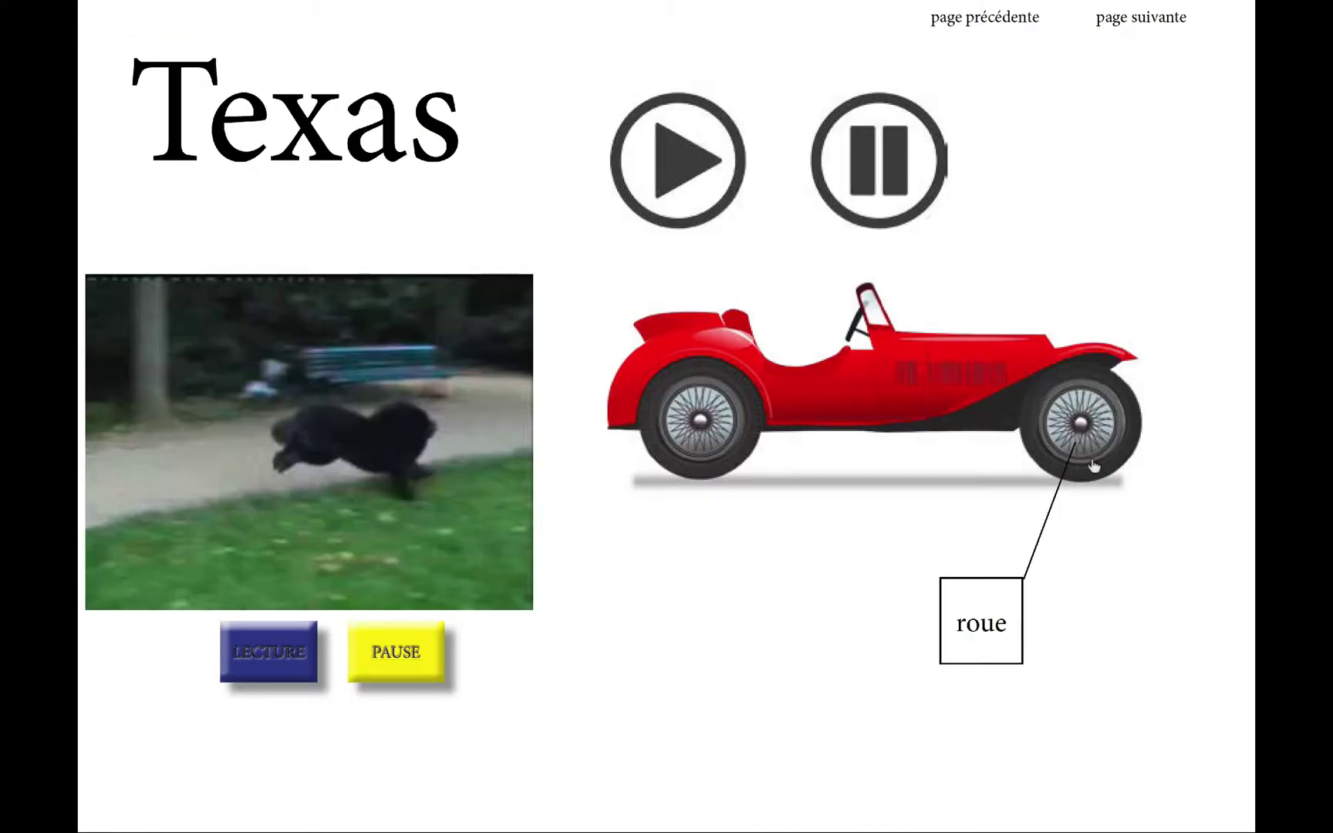
Step: Test the dog video's LECTURE button on the Texas page, and pause and resume playback with PAUSE and REPRISE
left_click(313, 657)
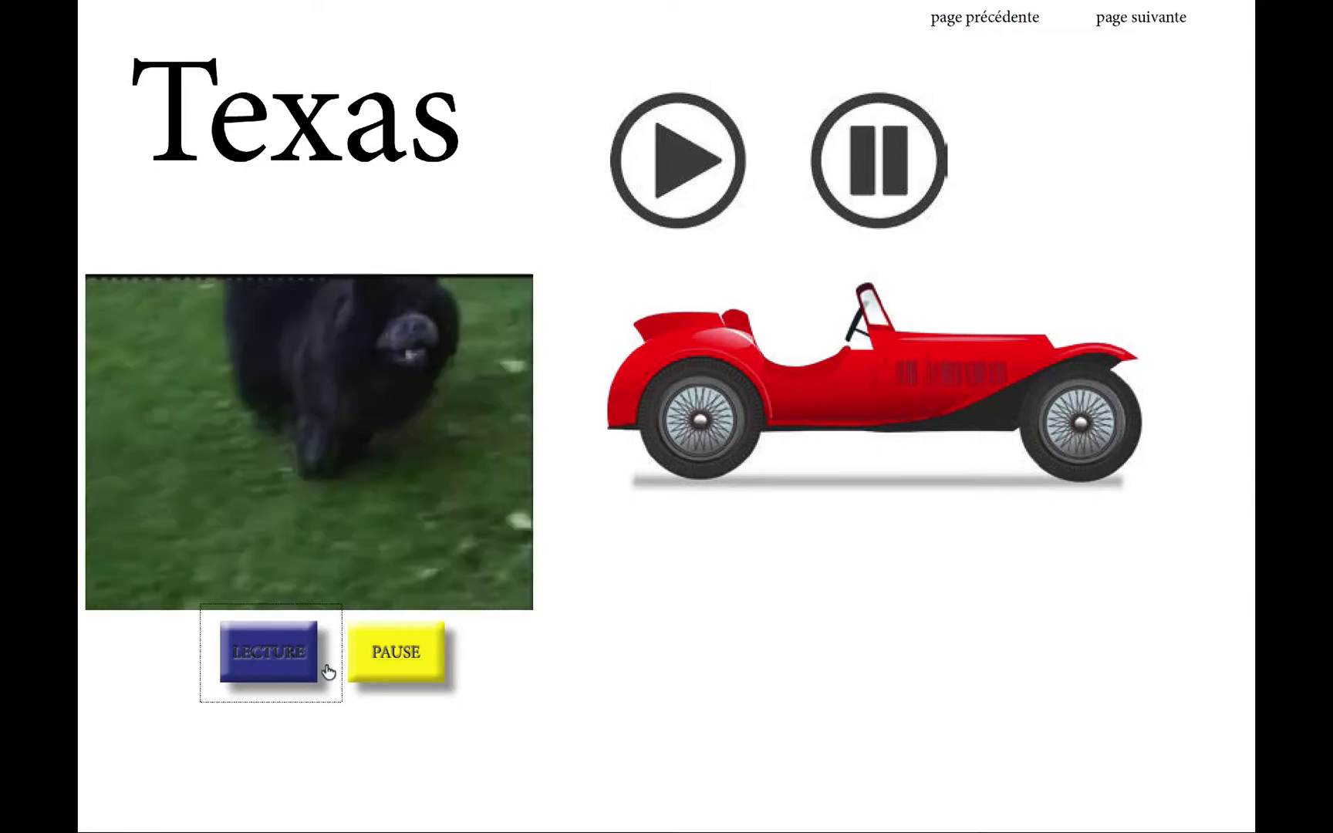
left_click(411, 669)
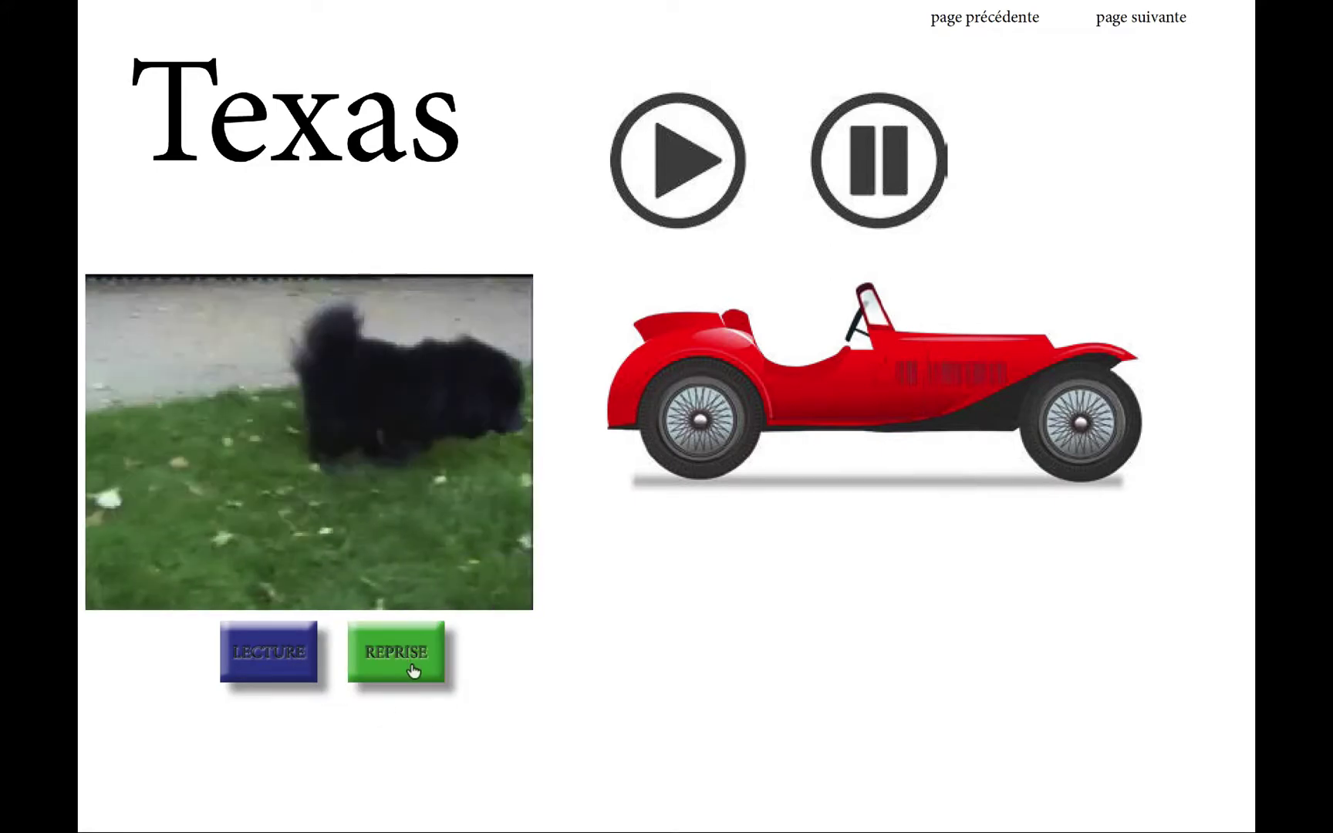
left_click(414, 668)
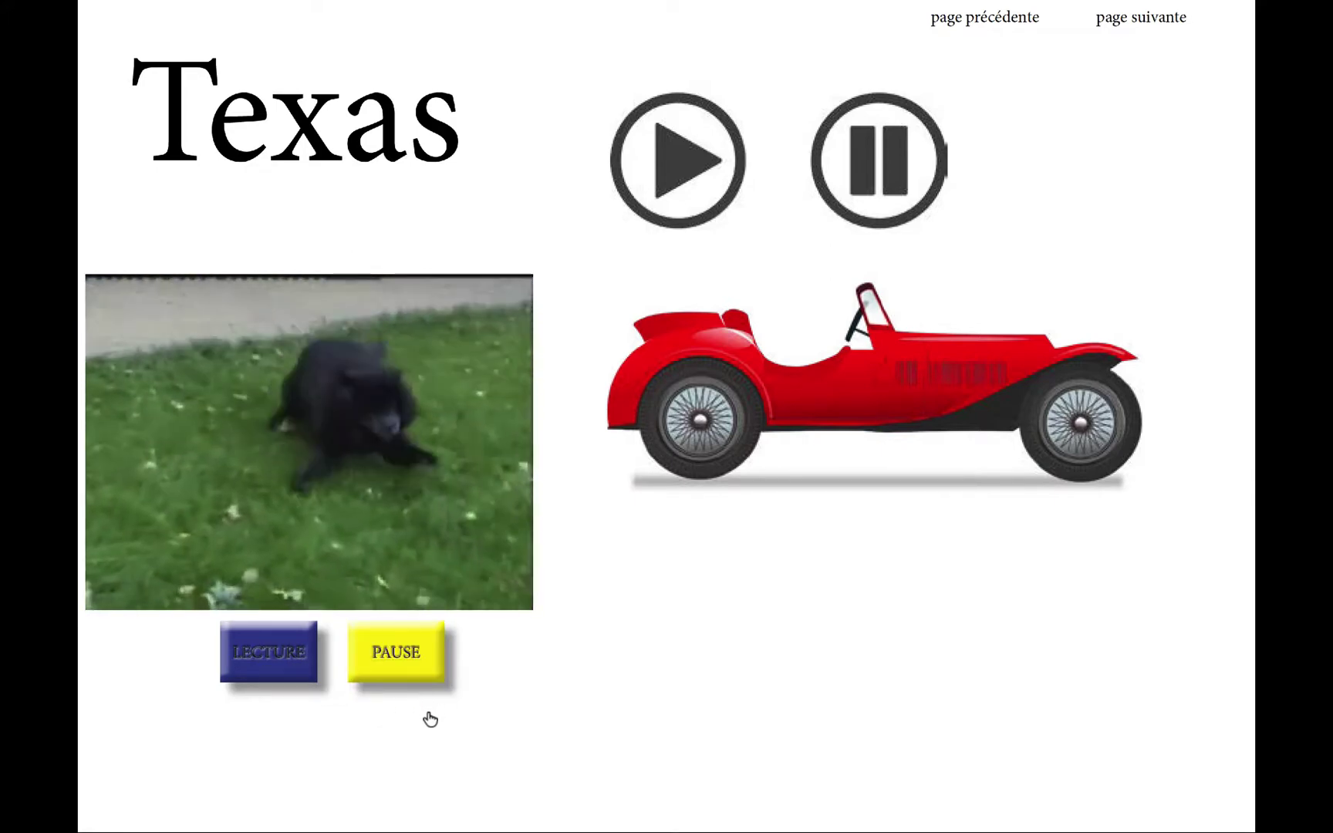
Step: Test both green slideshow arrows on the following page, and the duck thumbnail's rollover on the page after it
left_click(1157, 18)
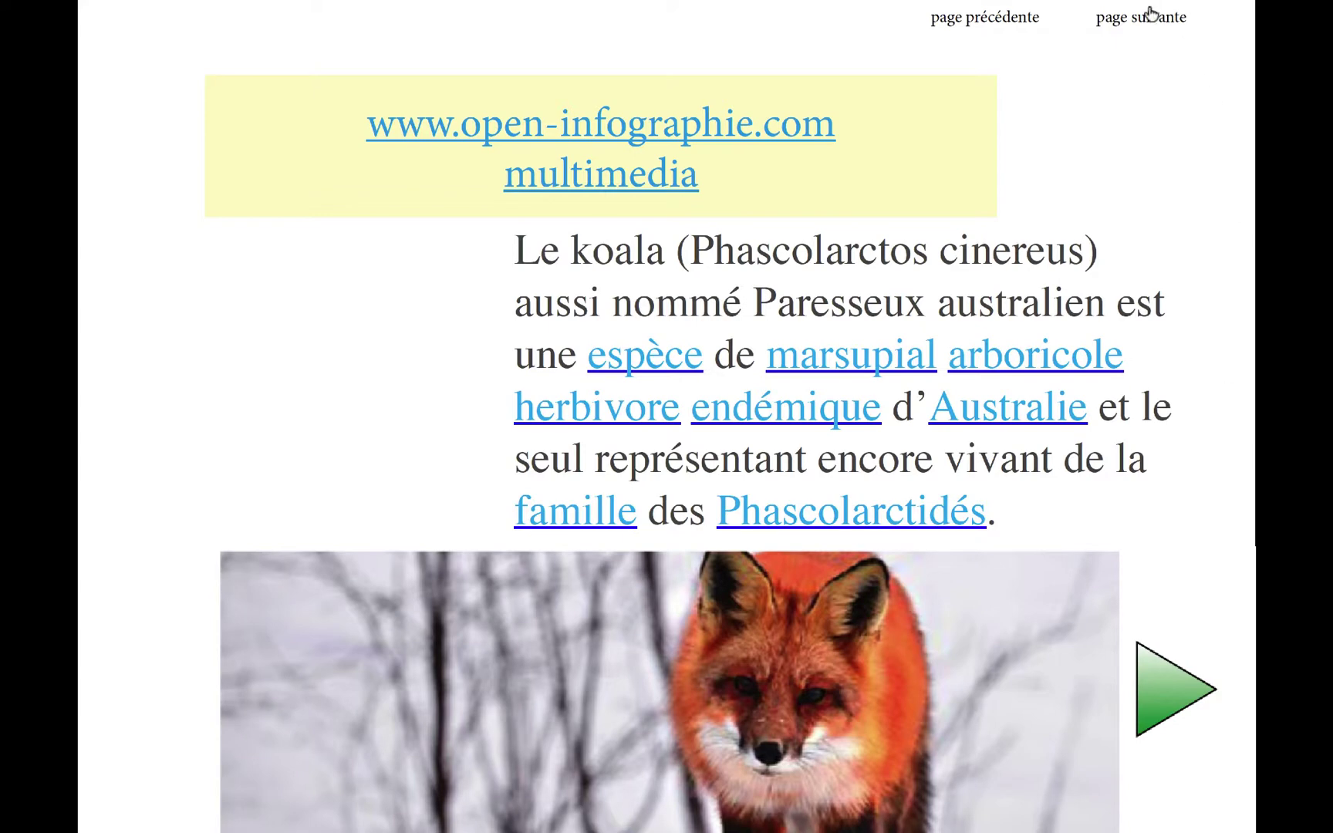
left_click(1151, 693)
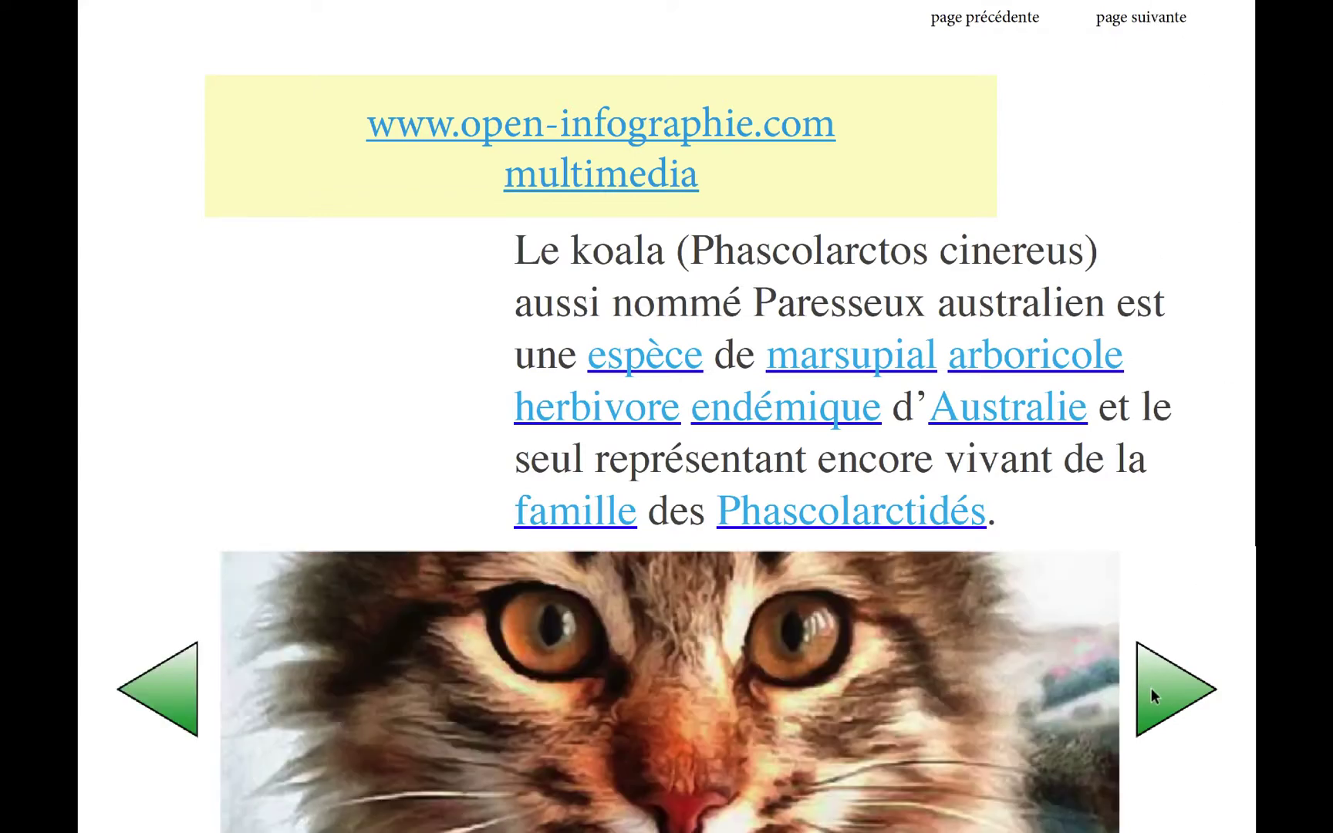
left_click(1151, 691)
left_click(173, 713)
left_click(168, 710)
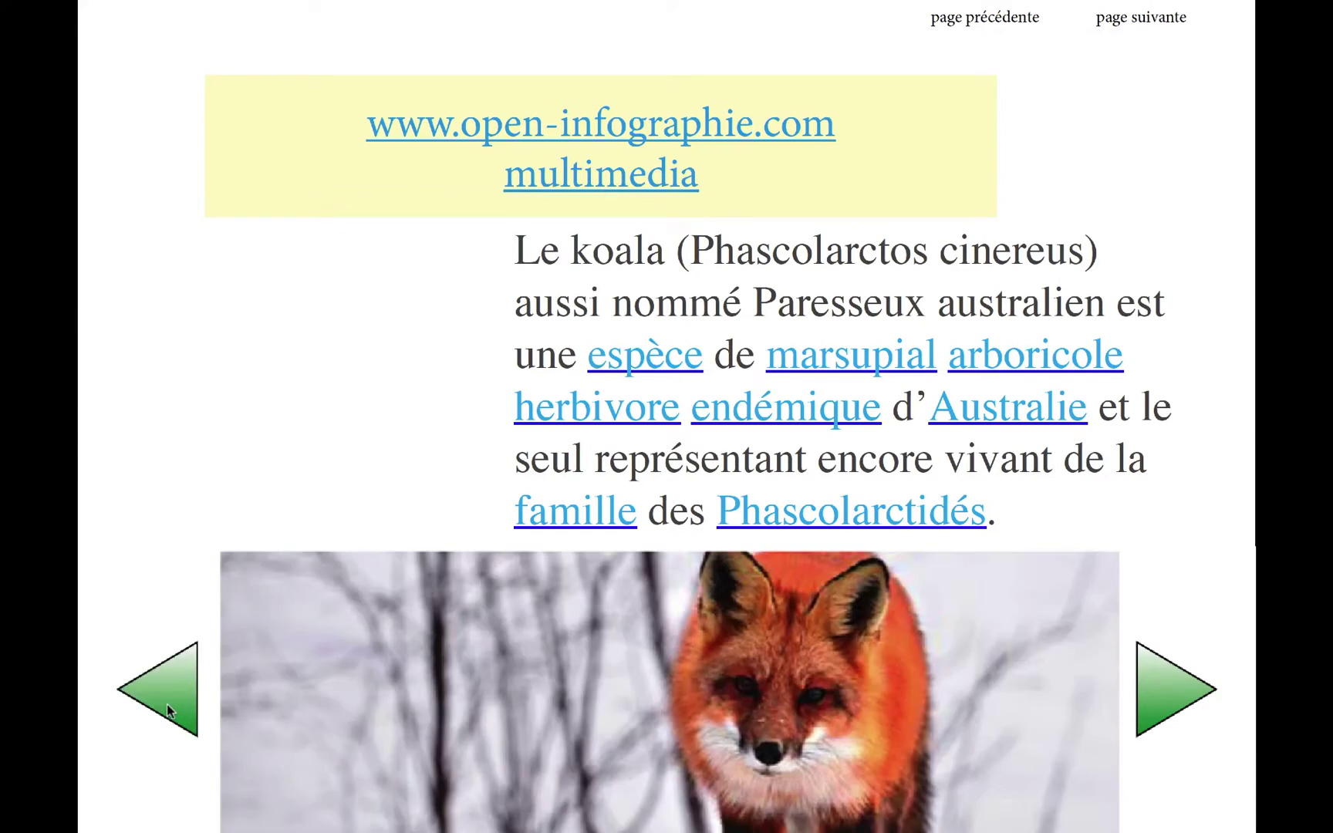
left_click(1128, 20)
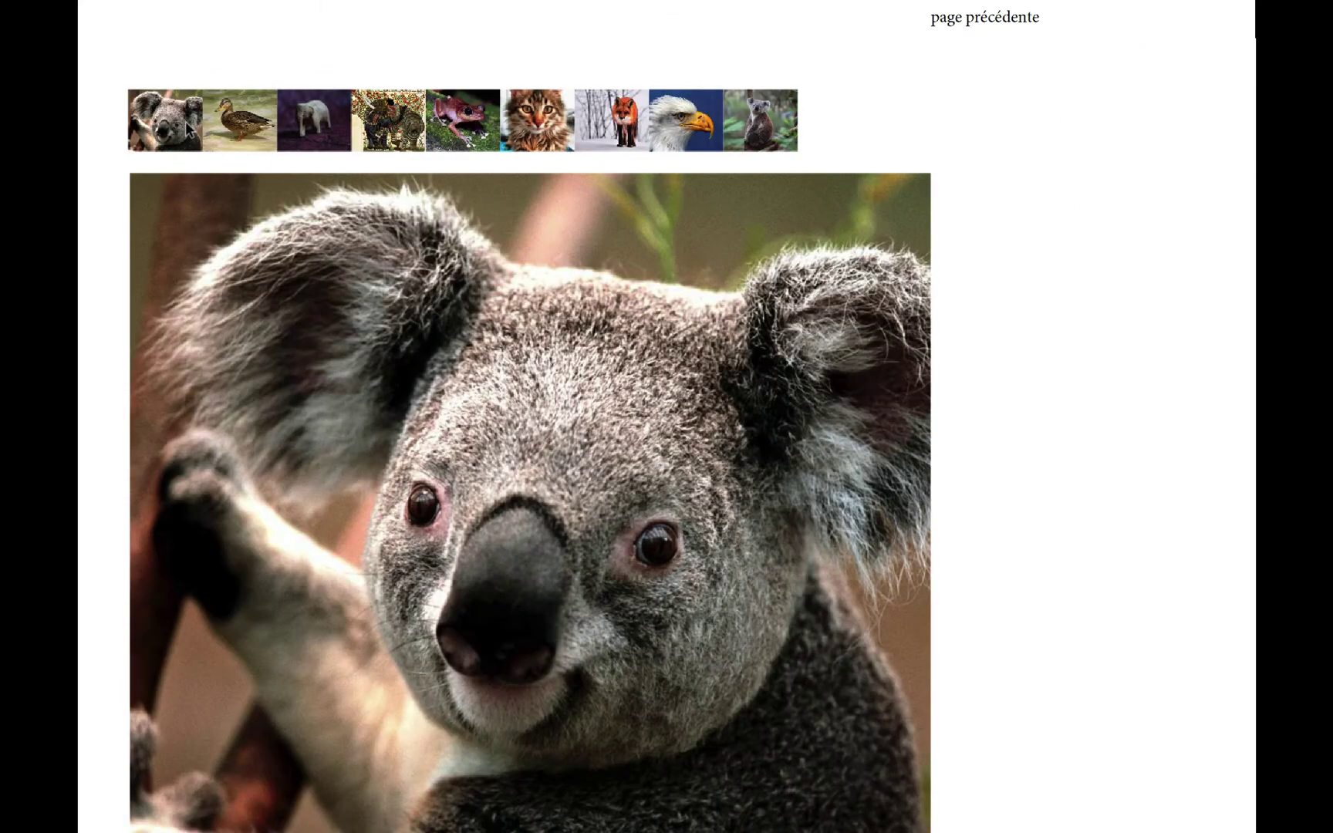
mouse_move(228, 125)
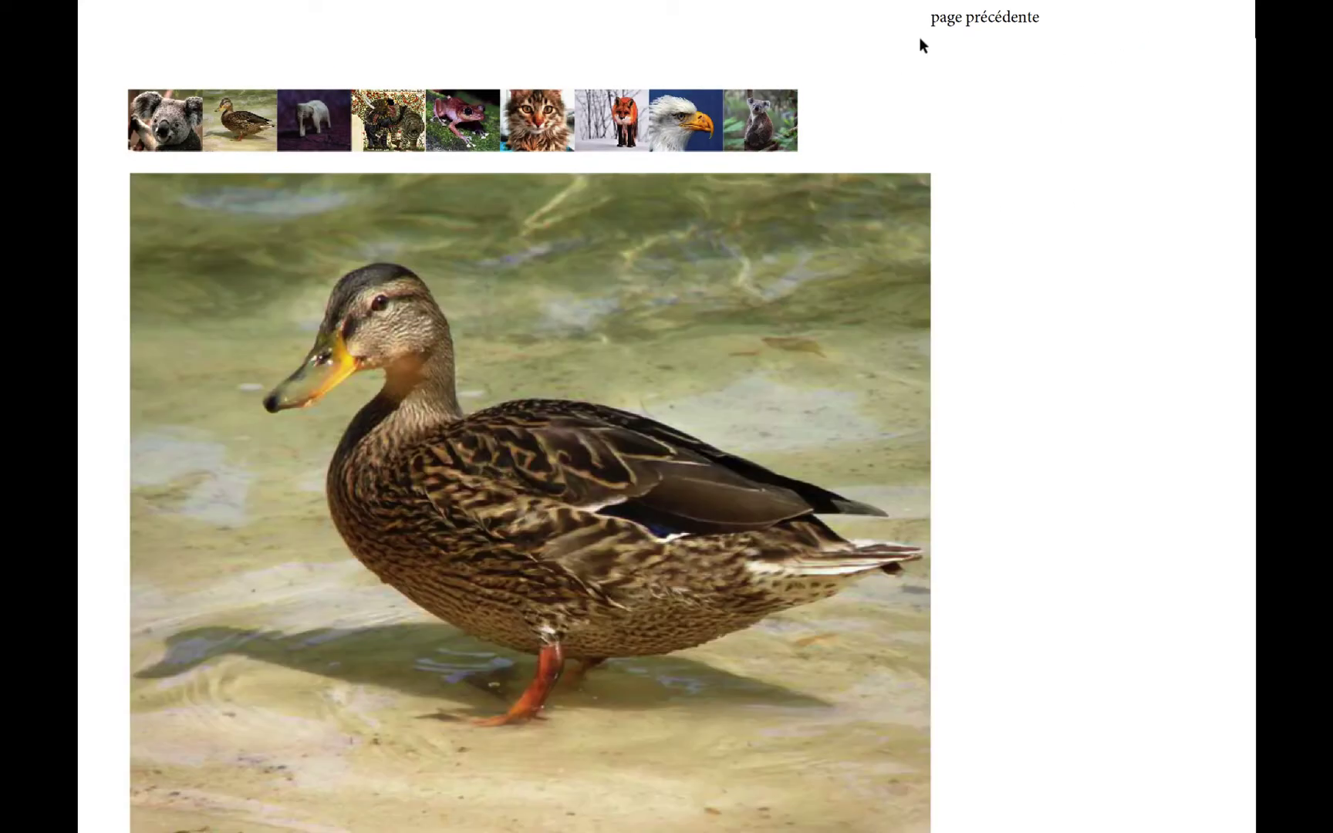
Step: Return to the map page with the "page précédente" links and exit full-screen mode
left_click(982, 16)
left_click(1010, 19)
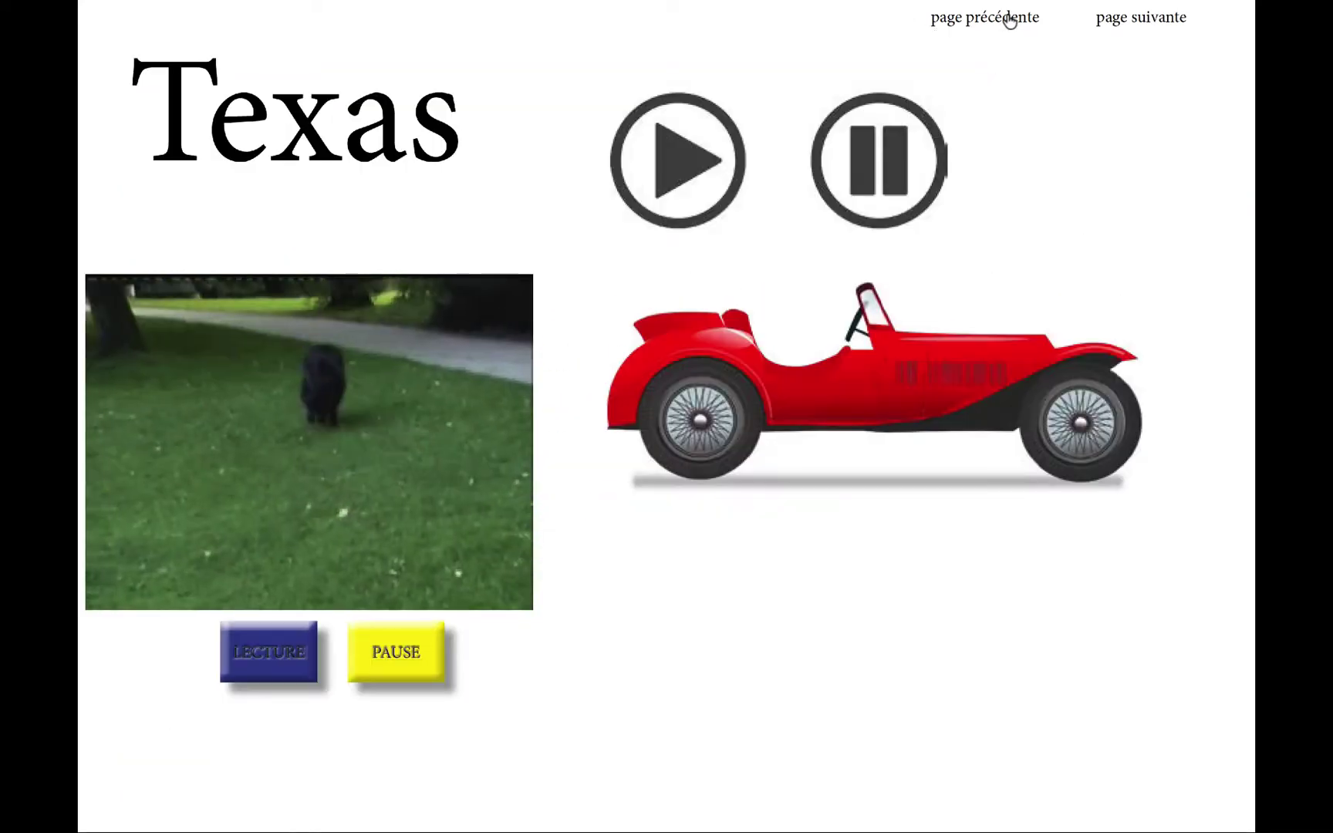
left_click(1010, 19)
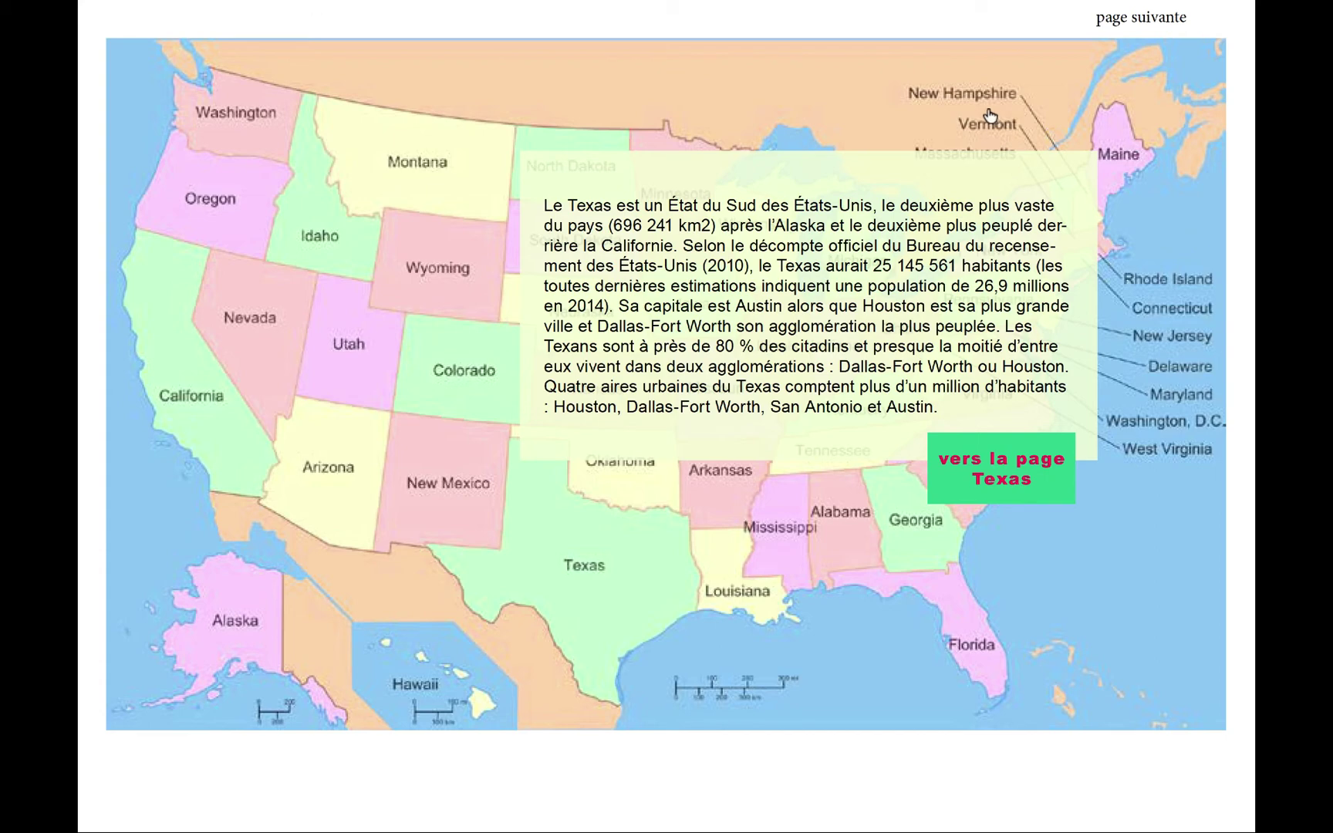
key("Escape")
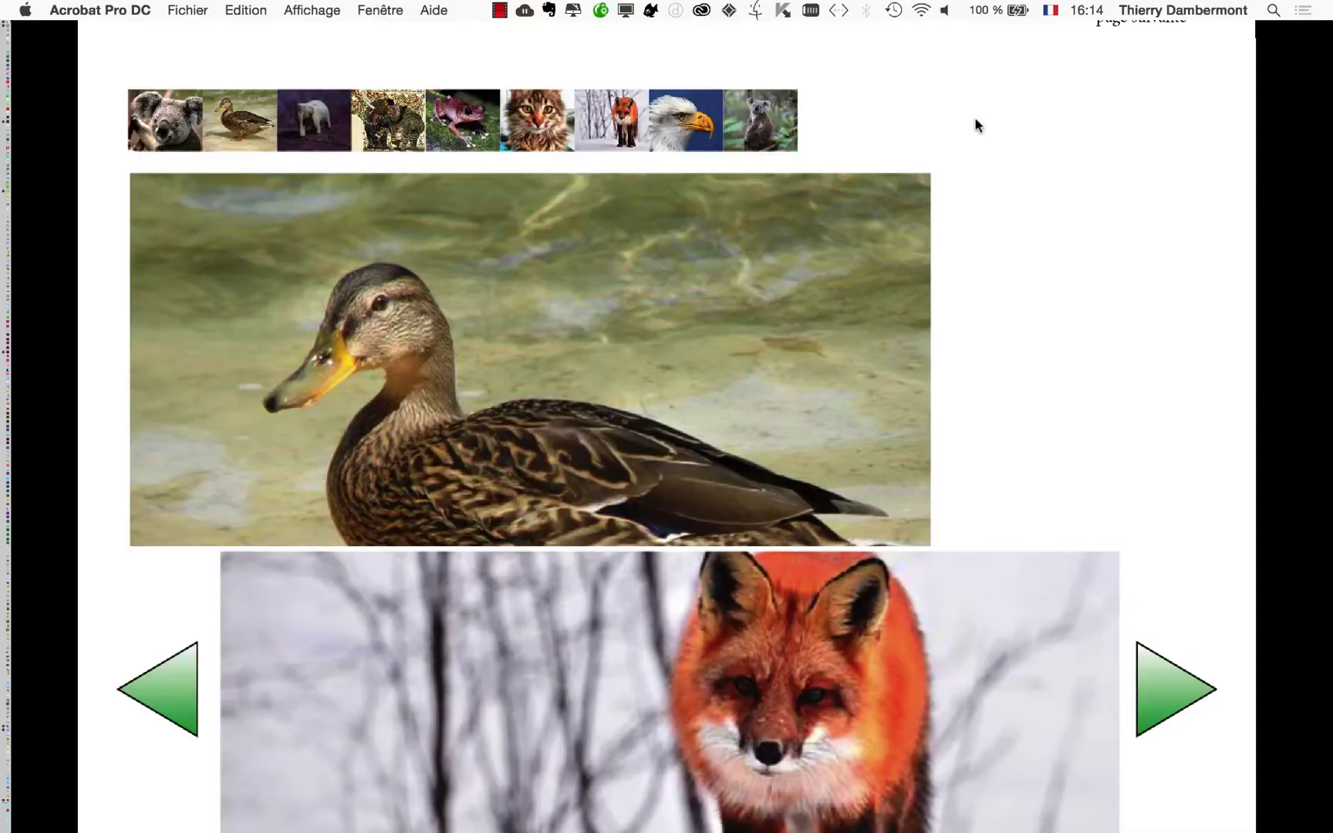